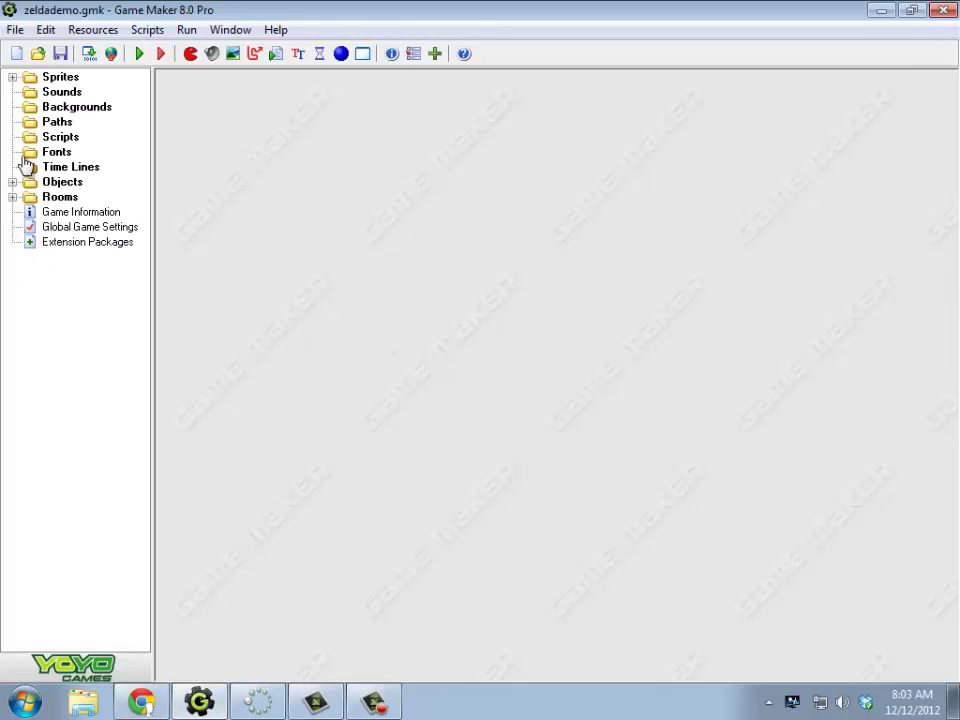
# - Expand the Objects, Rooms and Sprites groups in the resource tree of zeldademo.gmk
pyautogui.click(13, 182)
pyautogui.click(13, 317)
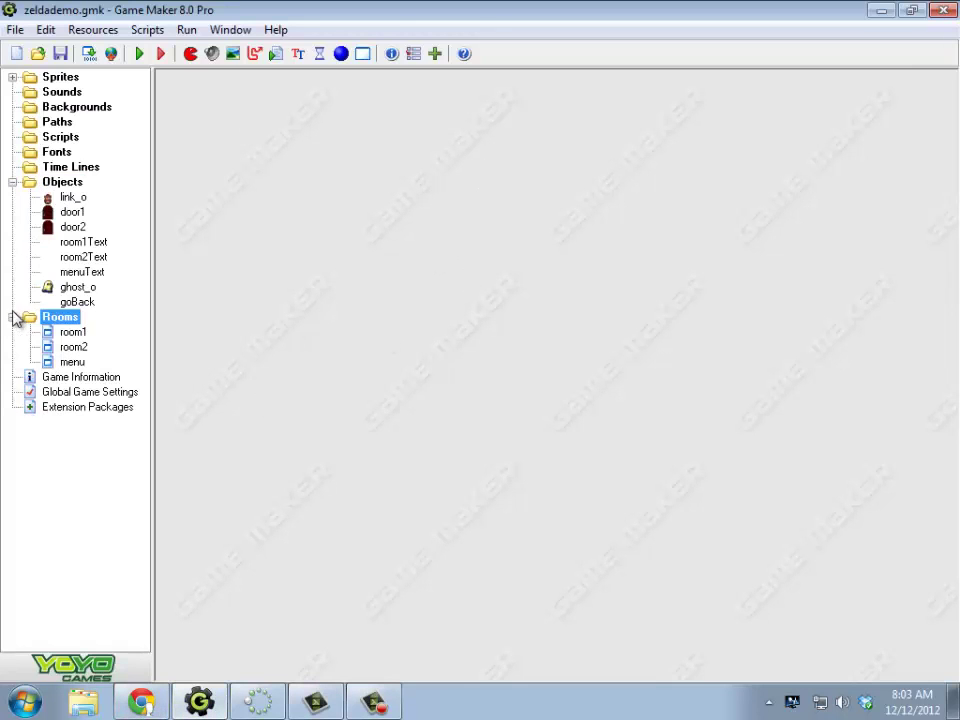
pyautogui.click(13, 77)
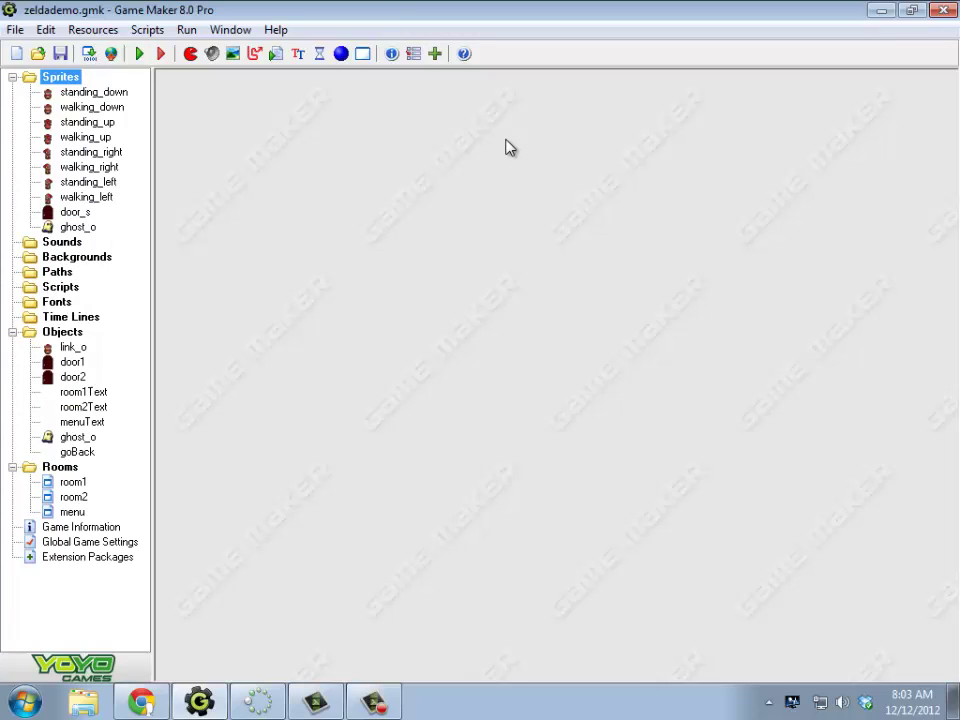
# - Create a new empty sprite from the Sprites group without loading an image
pyautogui.rightClick(76, 80)
pyautogui.click(115, 86)
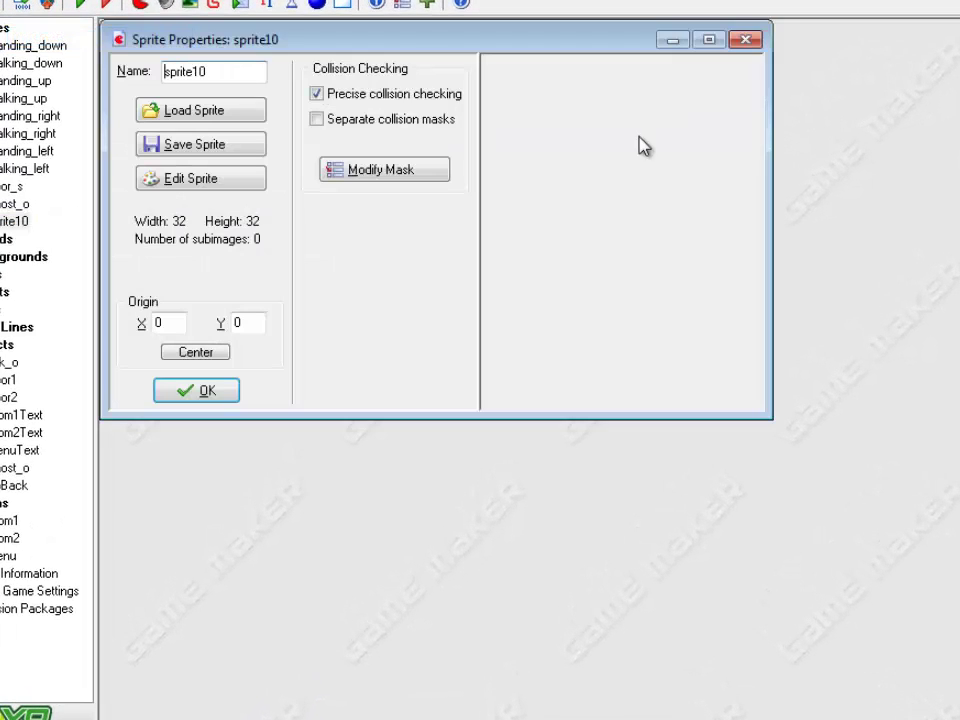
pyautogui.click(231, 122)
pyautogui.click(758, 580)
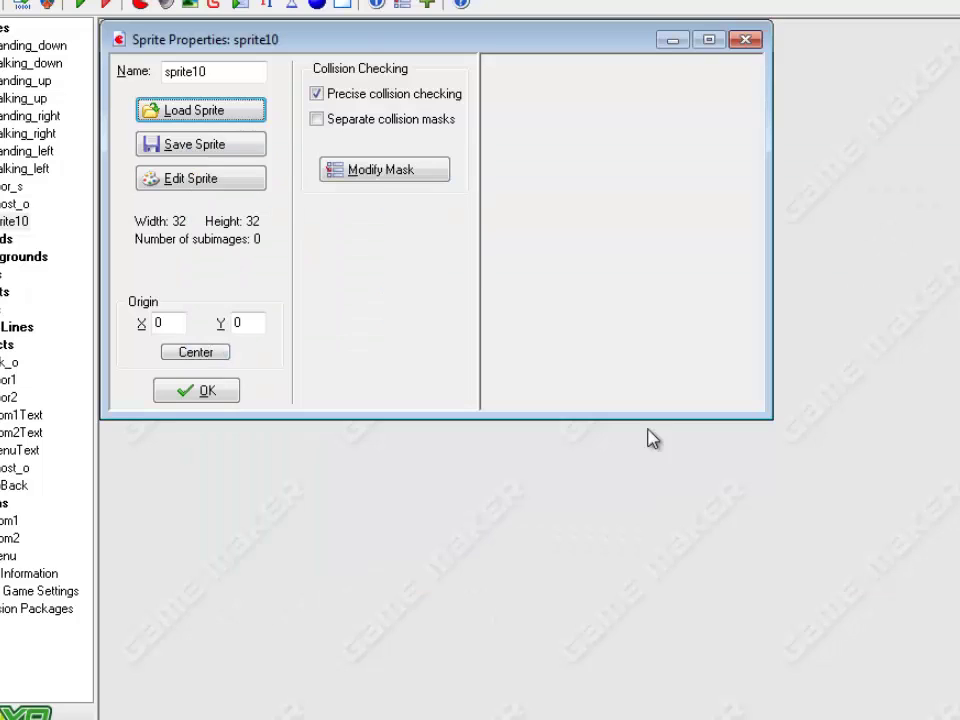
# - Create the sprite from the Weapons.png strip, with the cutting box on the bow
pyautogui.click(285, 182)
pyautogui.click(135, 23)
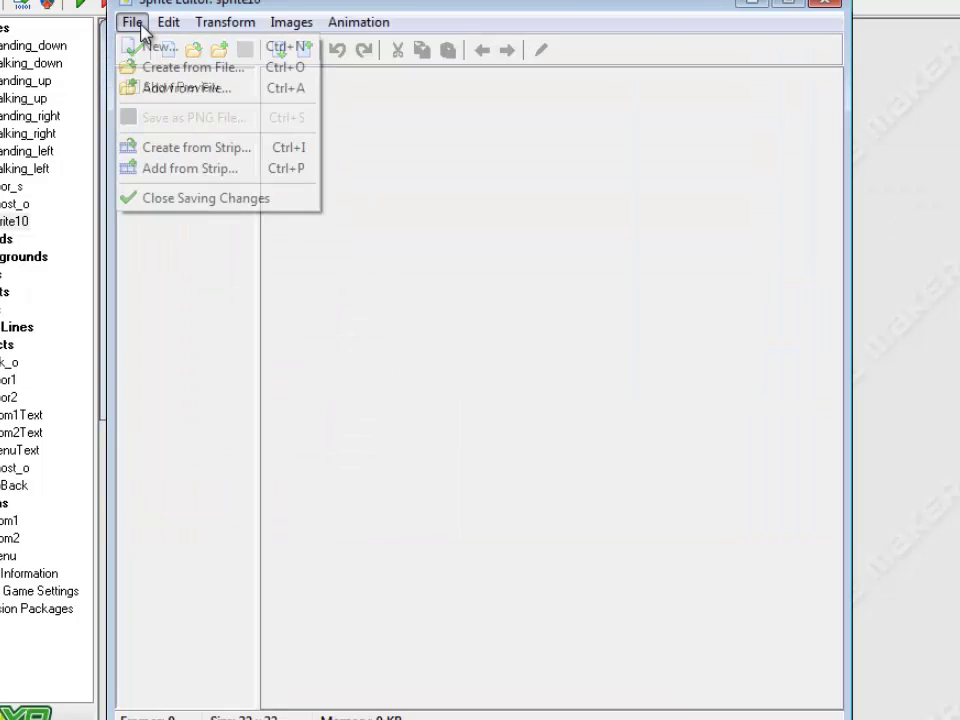
pyautogui.click(175, 148)
pyautogui.click(370, 380)
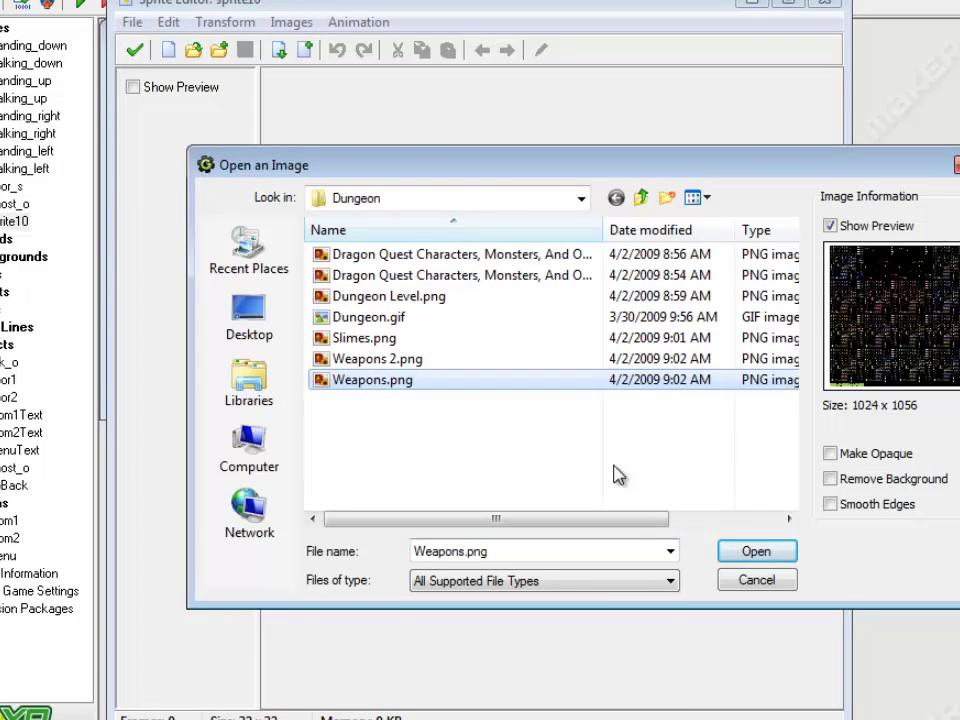
pyautogui.click(760, 552)
pyautogui.click(448, 259)
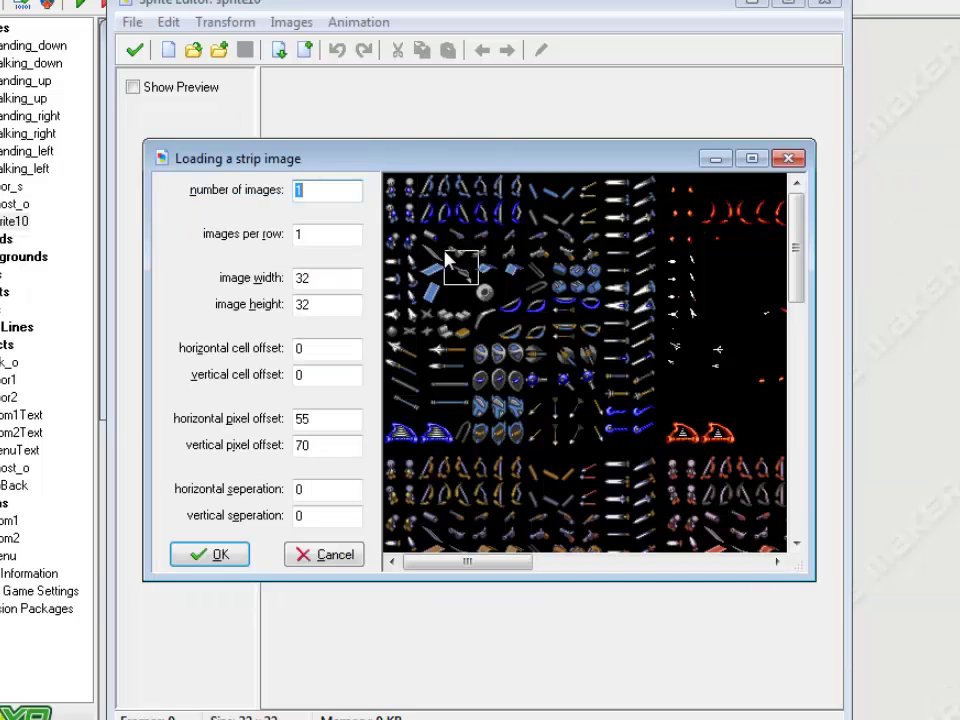
pyautogui.moveTo(492, 293); pyautogui.dragTo(495, 299)
# - Accept the bow frame, zoom in, and make its black background transparent
pyautogui.click(214, 556)
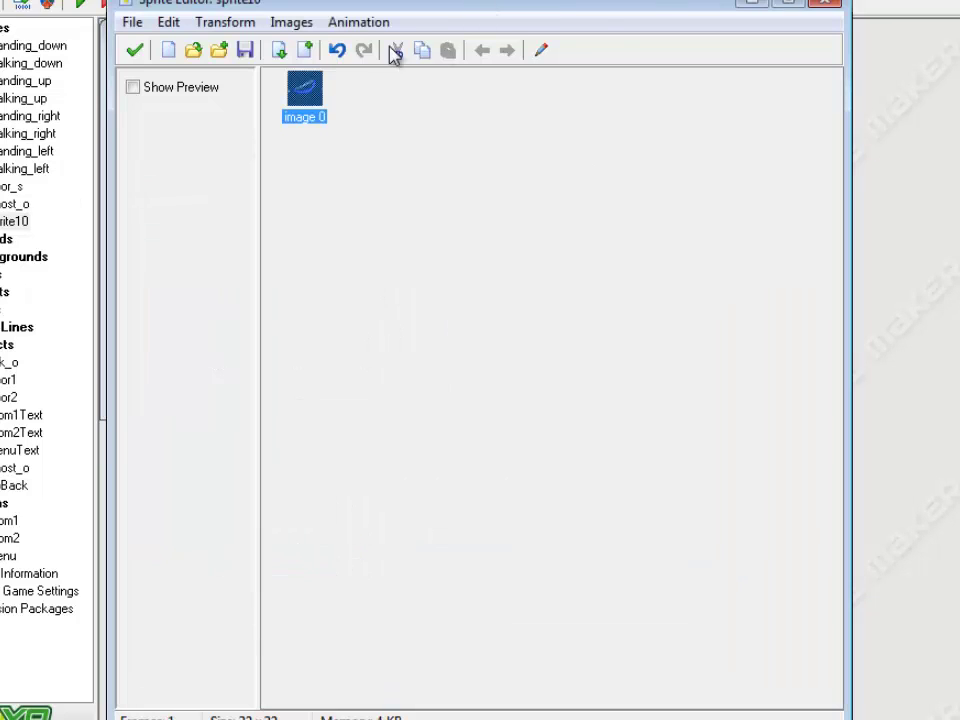
pyautogui.doubleClick(310, 122)
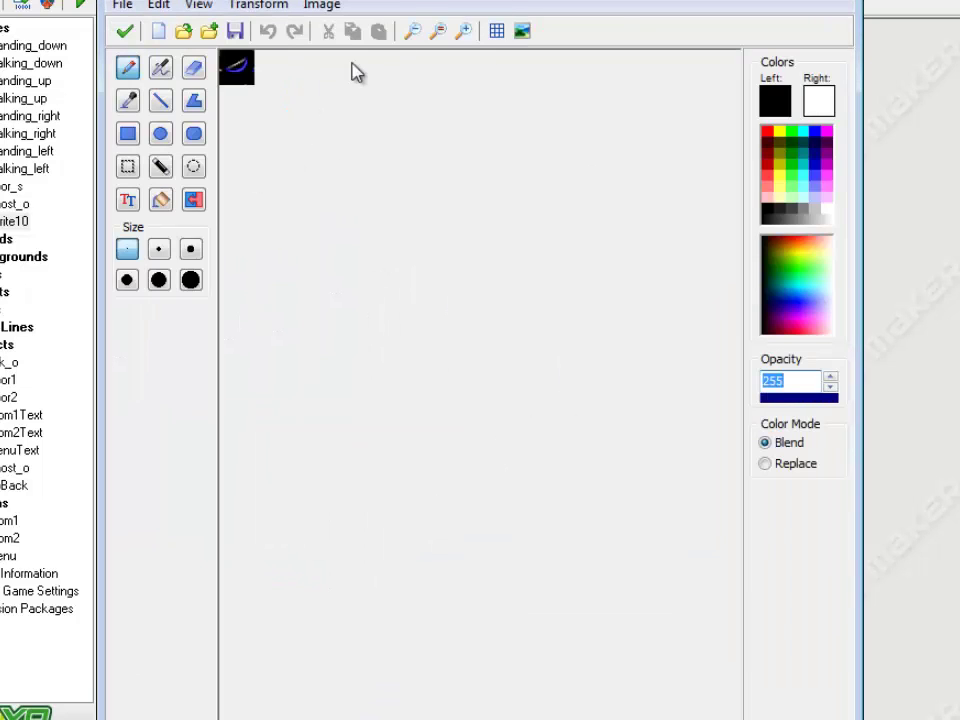
pyautogui.click(461, 33)
pyautogui.click(461, 33)
pyautogui.click(461, 33)
pyautogui.click(461, 33)
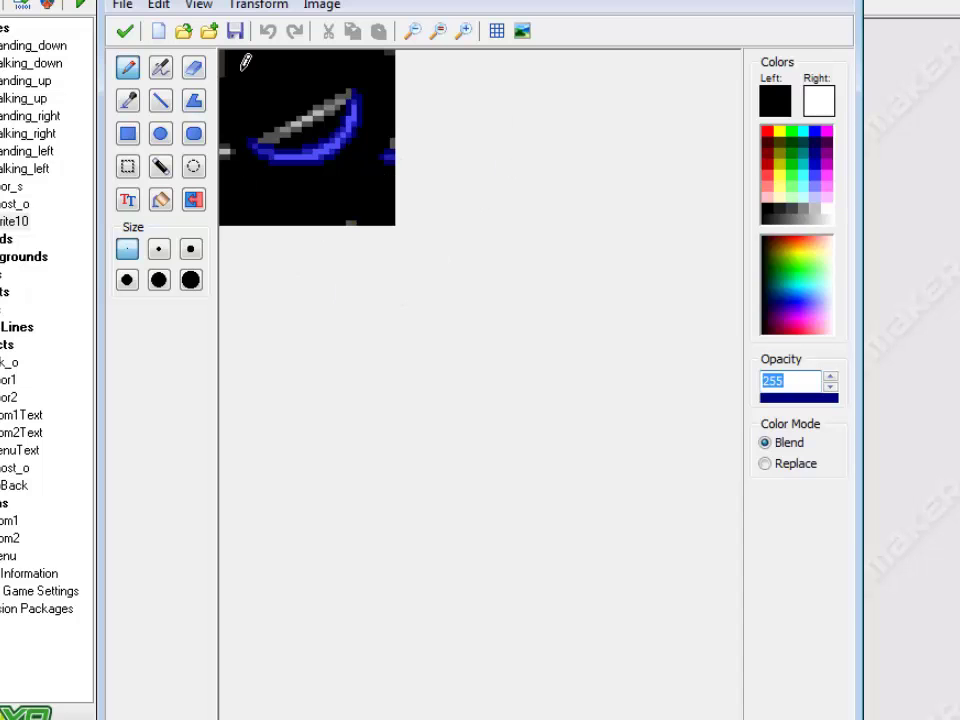
pyautogui.click(325, 6)
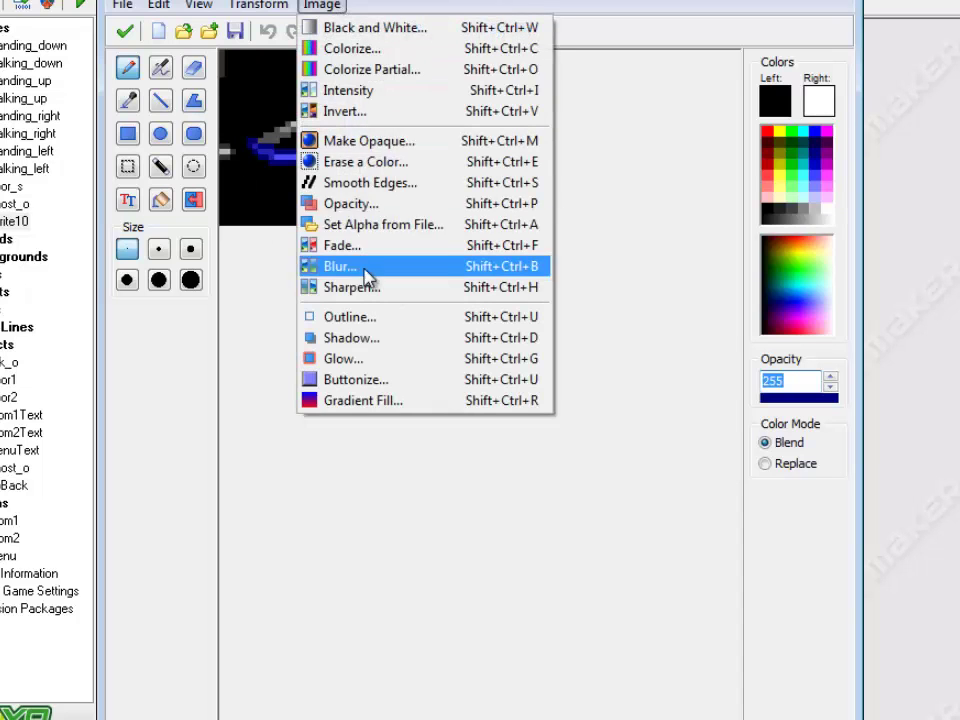
pyautogui.click(355, 162)
pyautogui.click(294, 566)
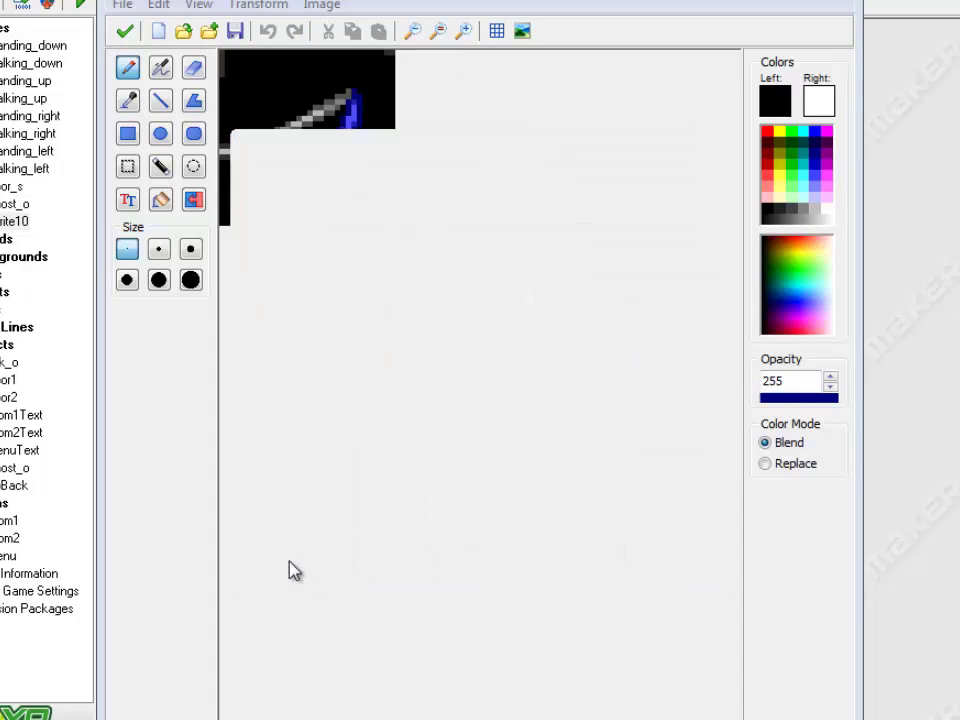
# - Erase stray pixels along the bow frame's top, right and bottom edges with a small eraser
pyautogui.click(193, 68)
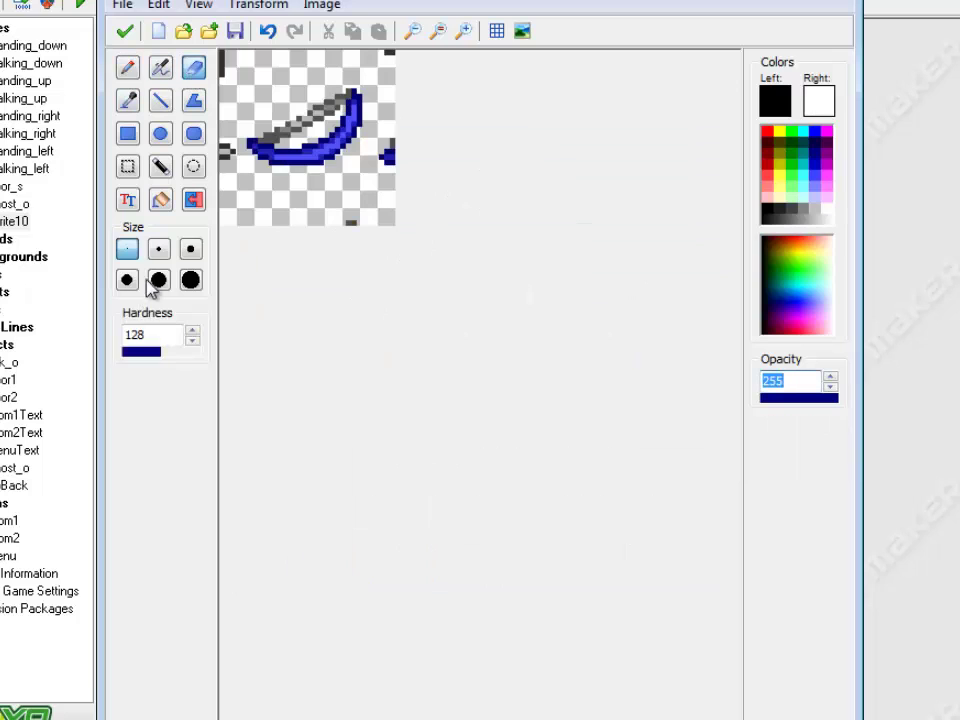
pyautogui.click(159, 249)
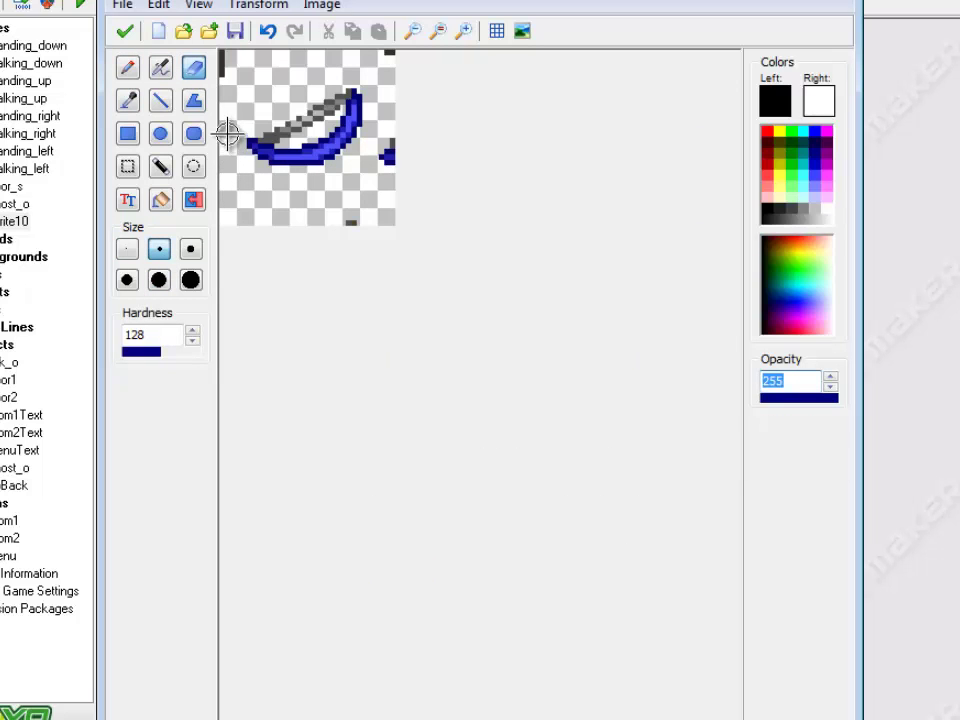
pyautogui.moveTo(222, 55); pyautogui.dragTo(223, 72)
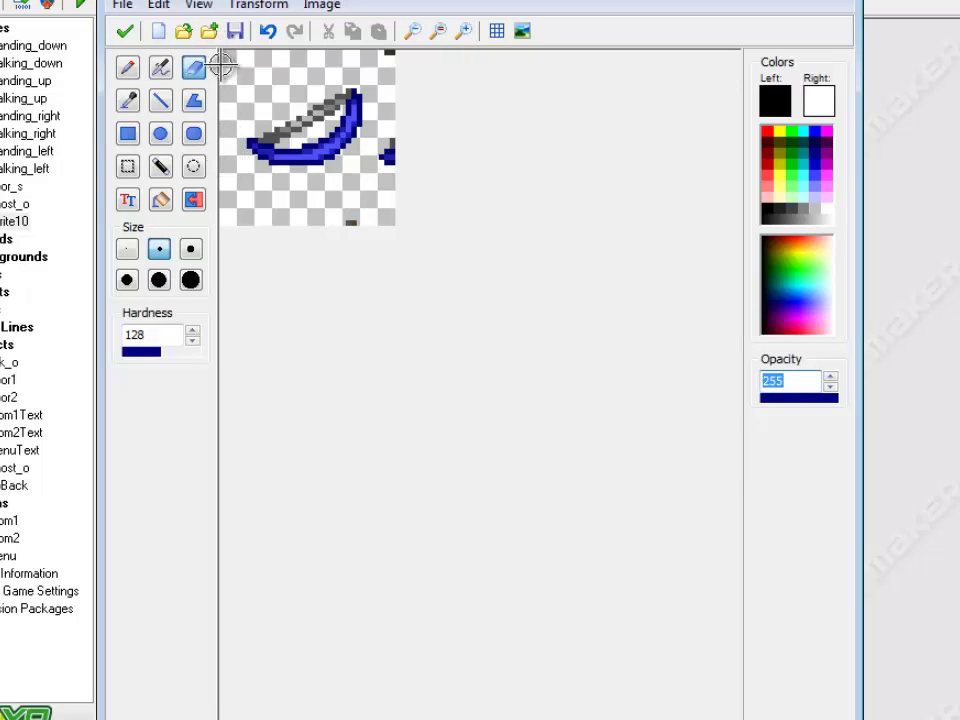
pyautogui.click(390, 51)
pyautogui.click(388, 152)
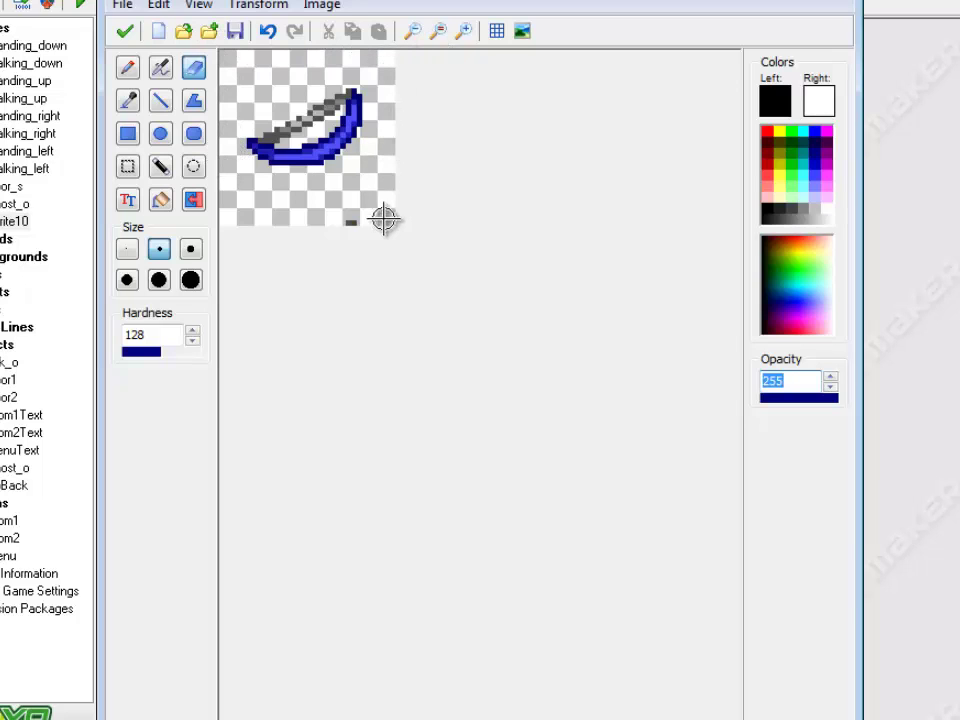
pyautogui.click(351, 222)
# - Center the sprite origin at 16,16 and rename it bow_s
pyautogui.click(124, 31)
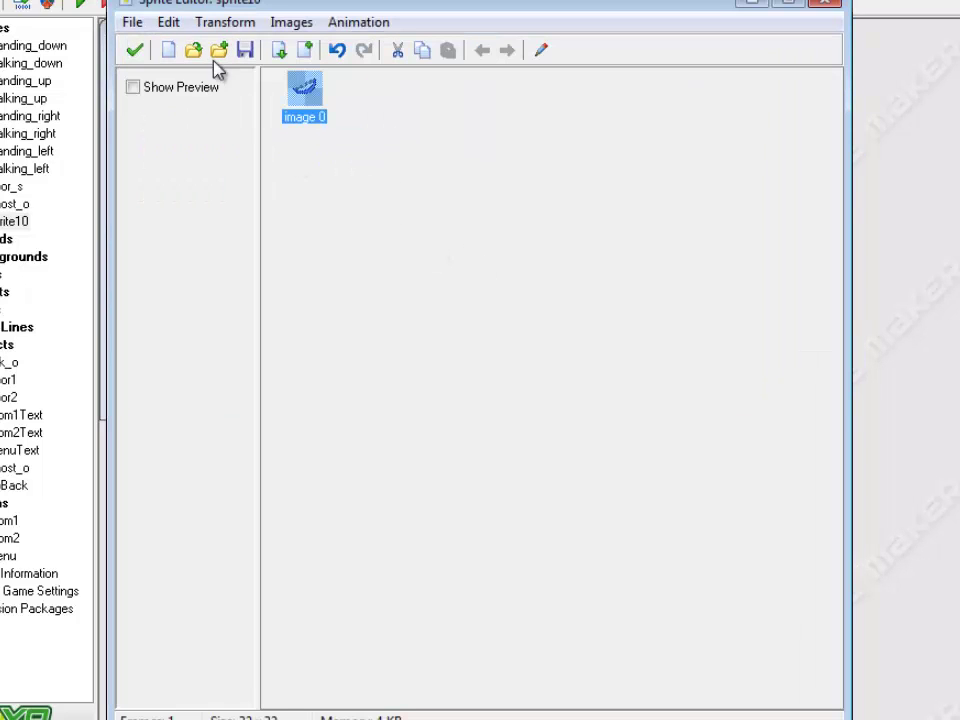
pyautogui.click(134, 50)
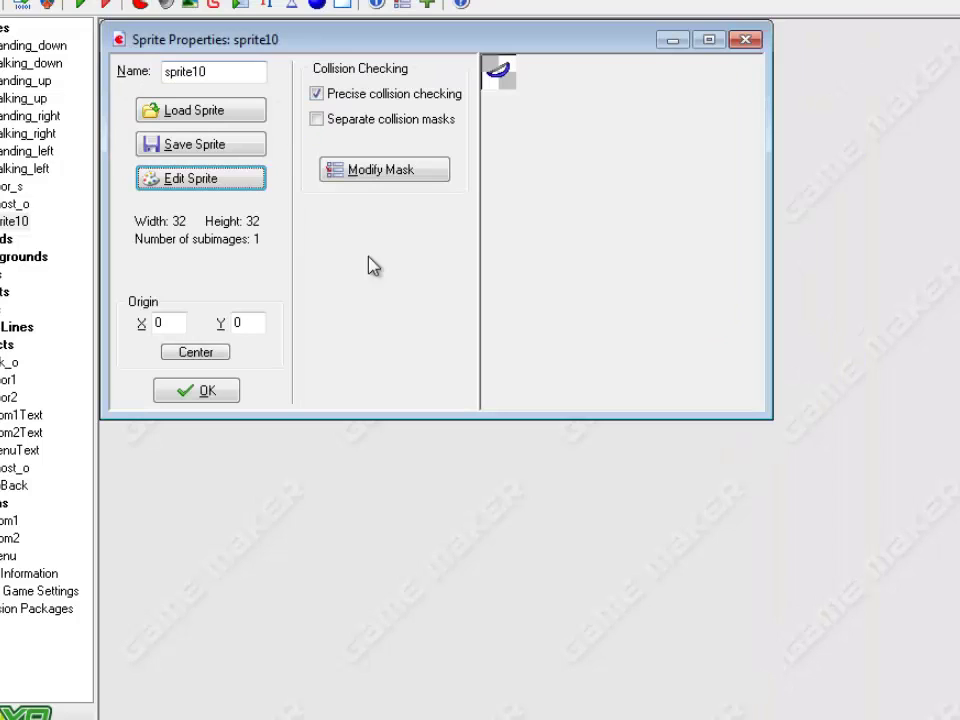
pyautogui.click(205, 351)
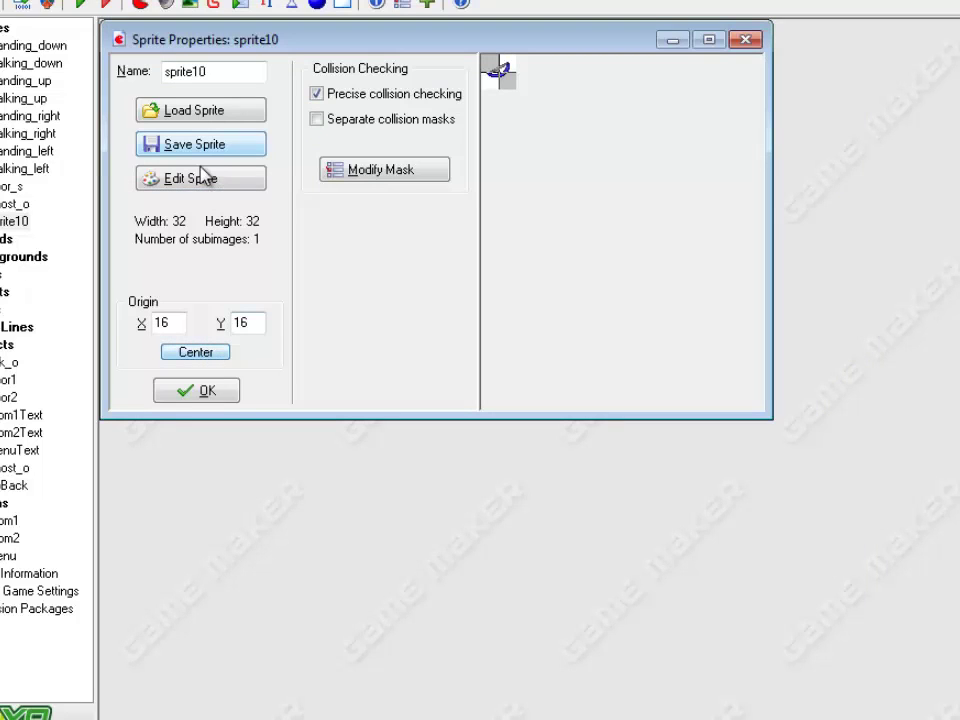
pyautogui.click(200, 391)
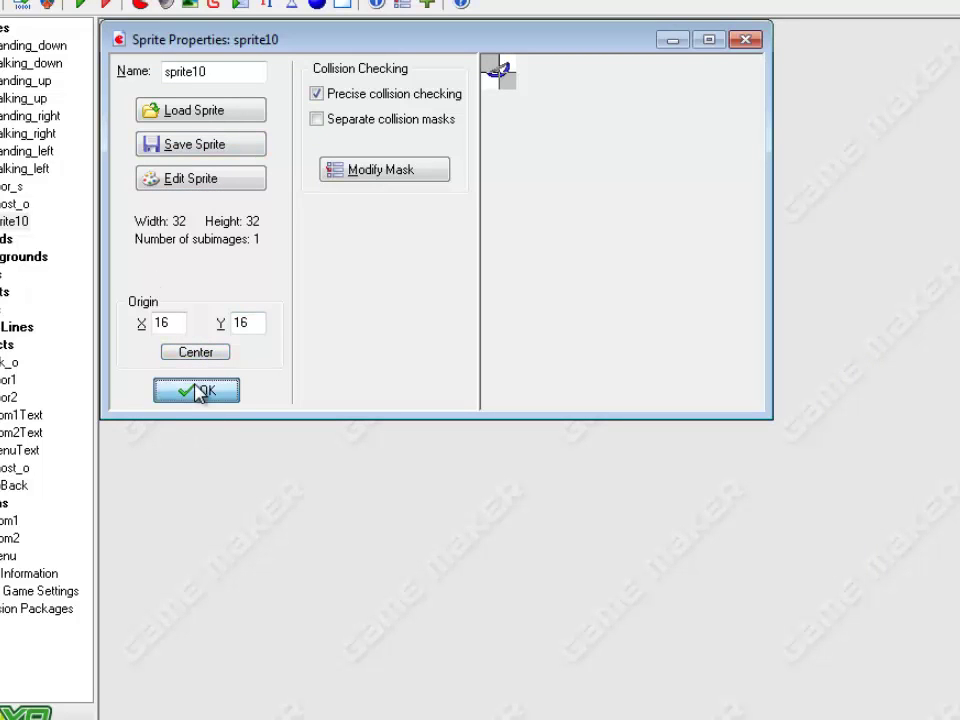
pyautogui.doubleClick(172, 74)
pyautogui.write('bow')
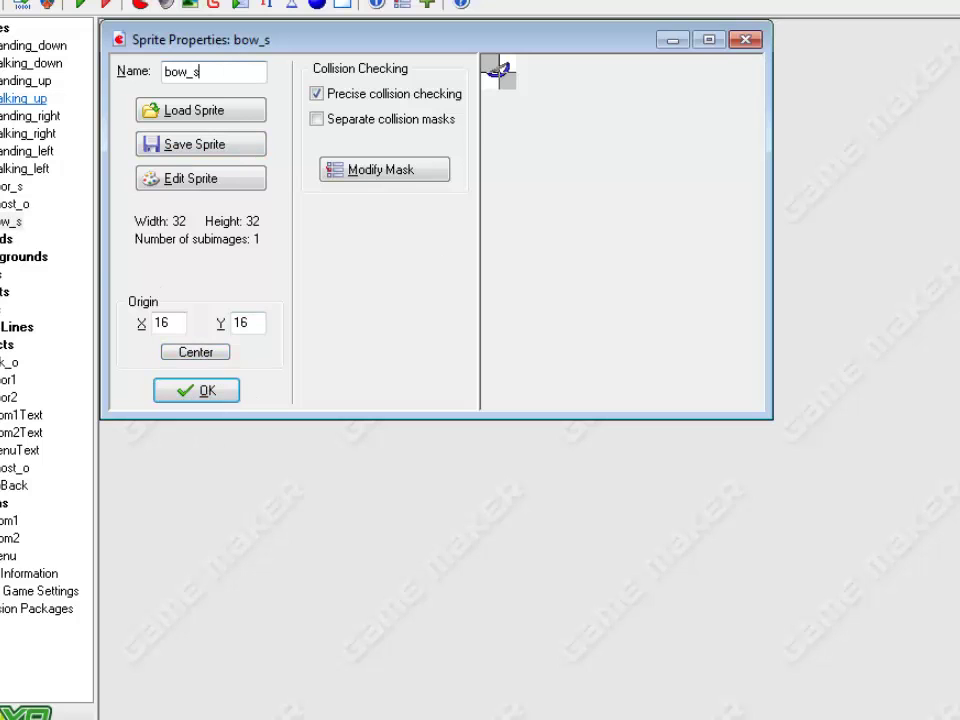
pyautogui.write('_s')
# - Confirm bow_s and create another sprite named arrow_s
pyautogui.click(203, 393)
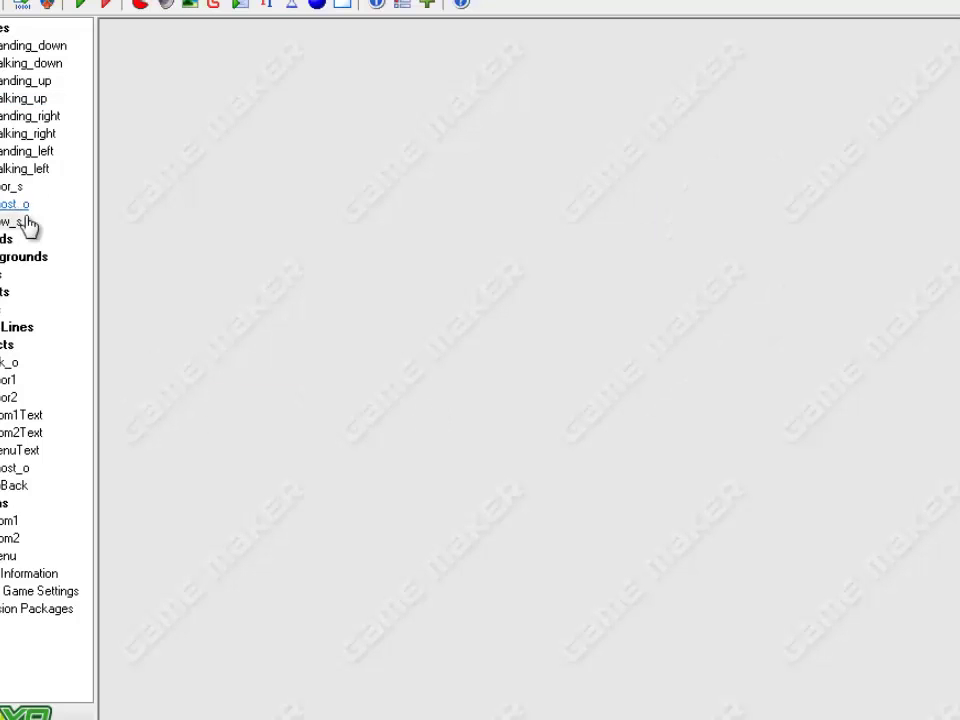
pyautogui.rightClick(3, 30)
pyautogui.click(40, 37)
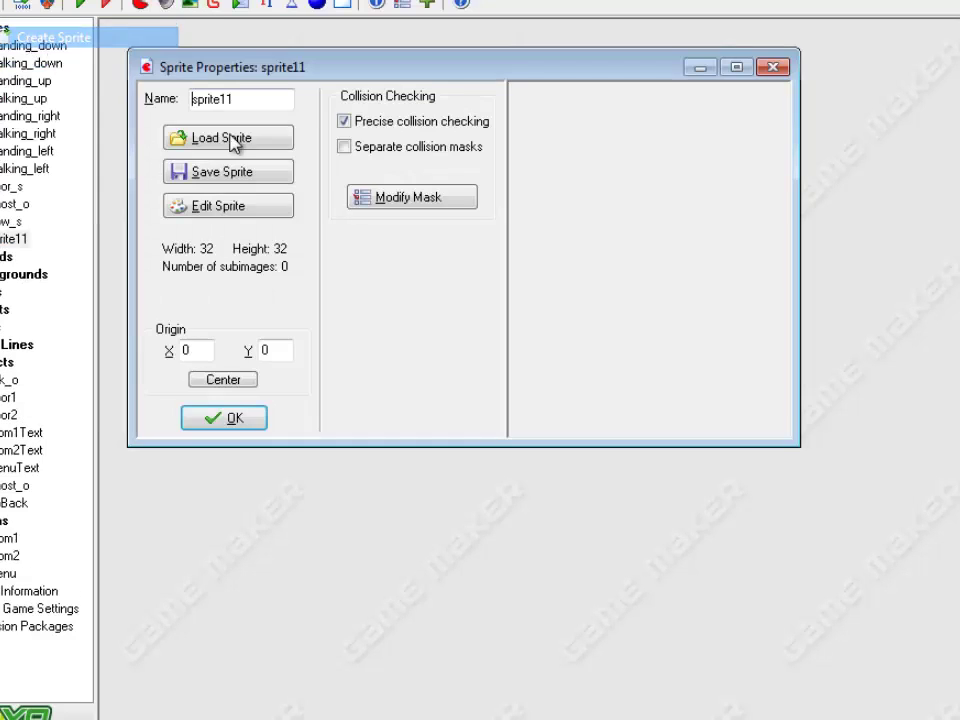
pyautogui.write('arrow_s')
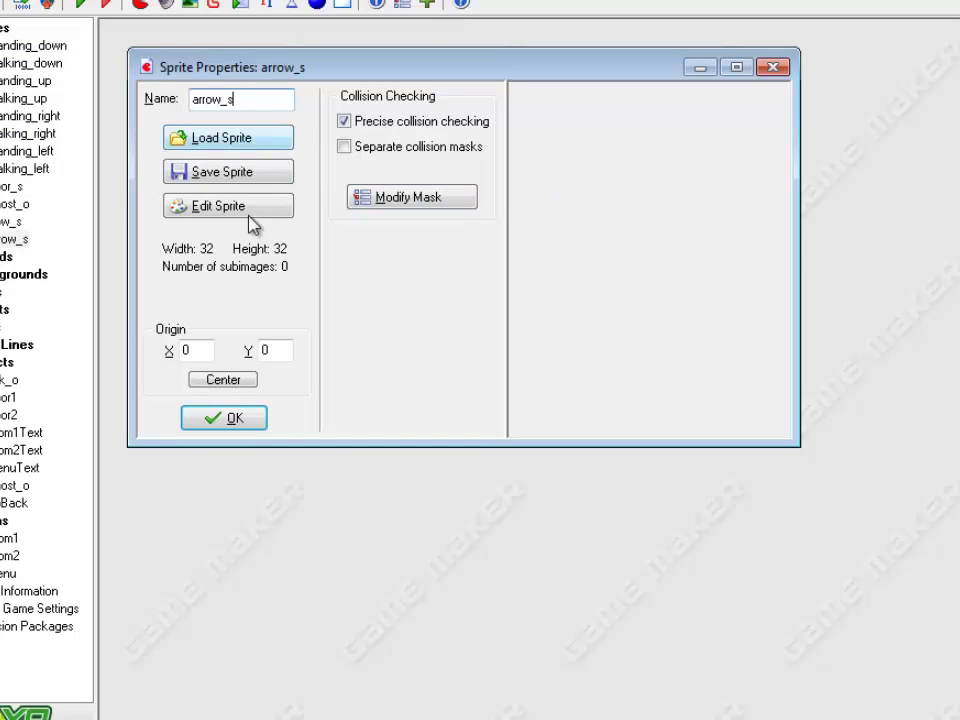
# - Build arrow_s from the Weapons.png strip, with the cutting box on the arrow
pyautogui.click(246, 210)
pyautogui.click(131, 22)
pyautogui.click(184, 145)
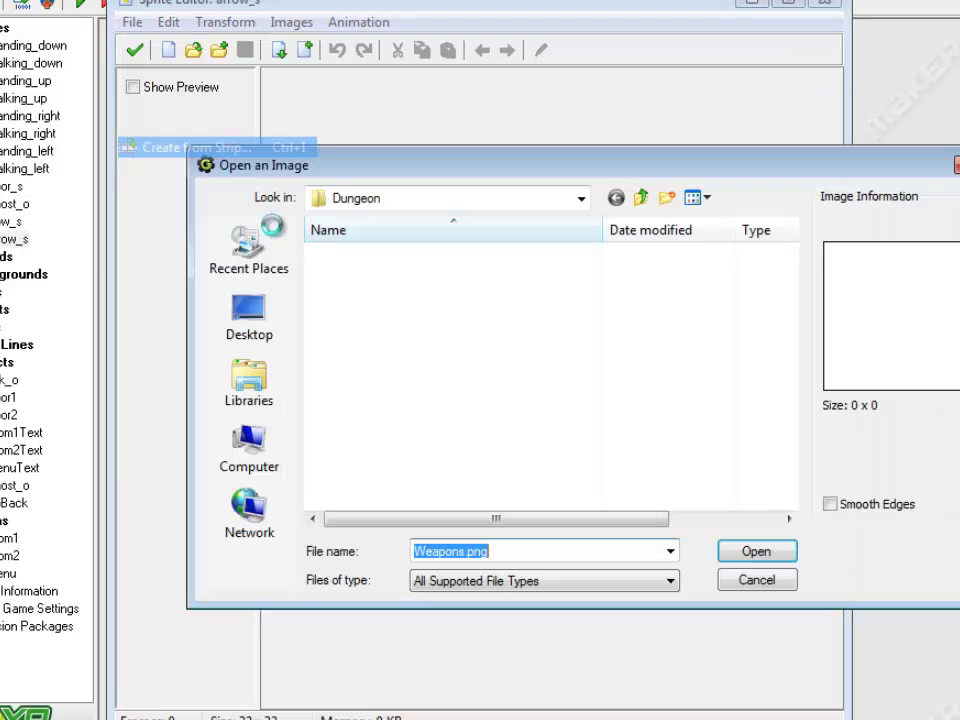
pyautogui.click(770, 553)
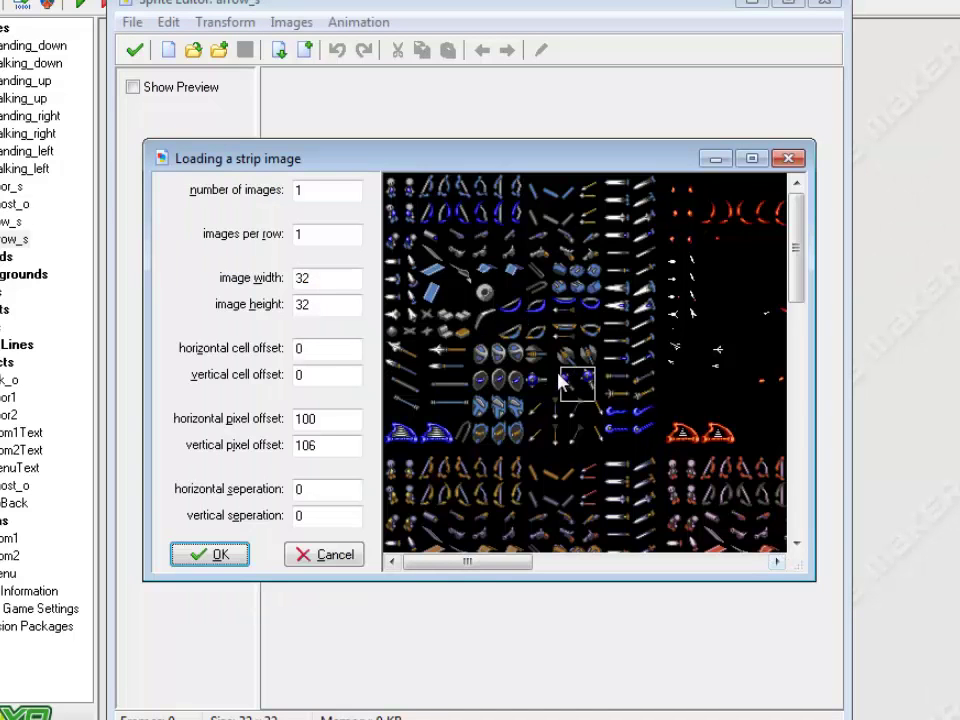
pyautogui.moveTo(561, 368); pyautogui.dragTo(543, 399)
pyautogui.click(210, 553)
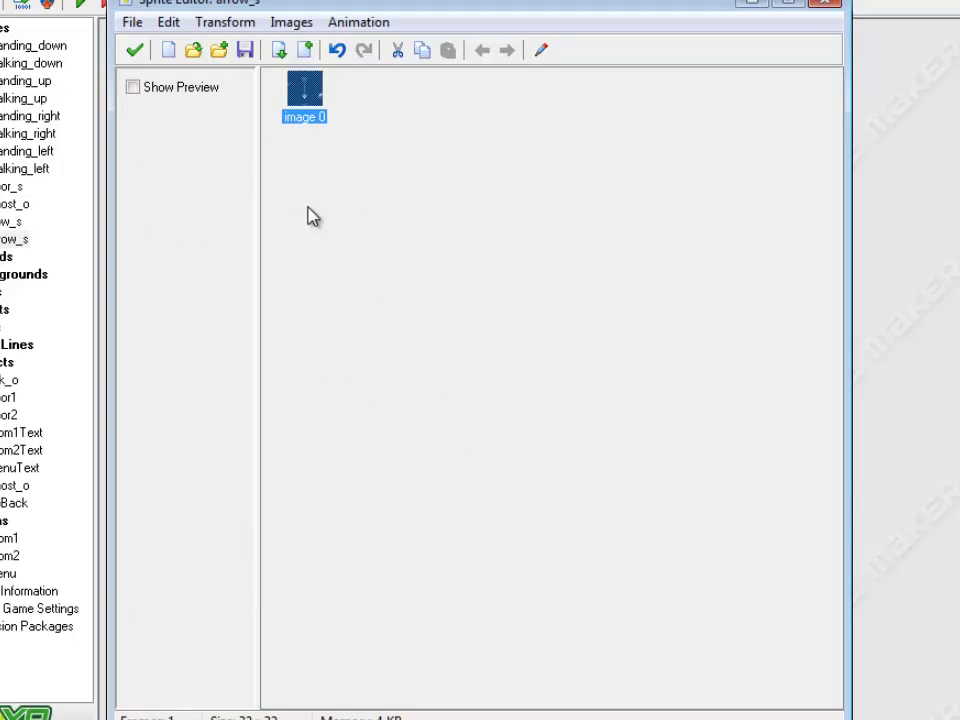
# - Zoom into the arrow image and make its black background transparent
pyautogui.doubleClick(313, 118)
pyautogui.click(463, 31)
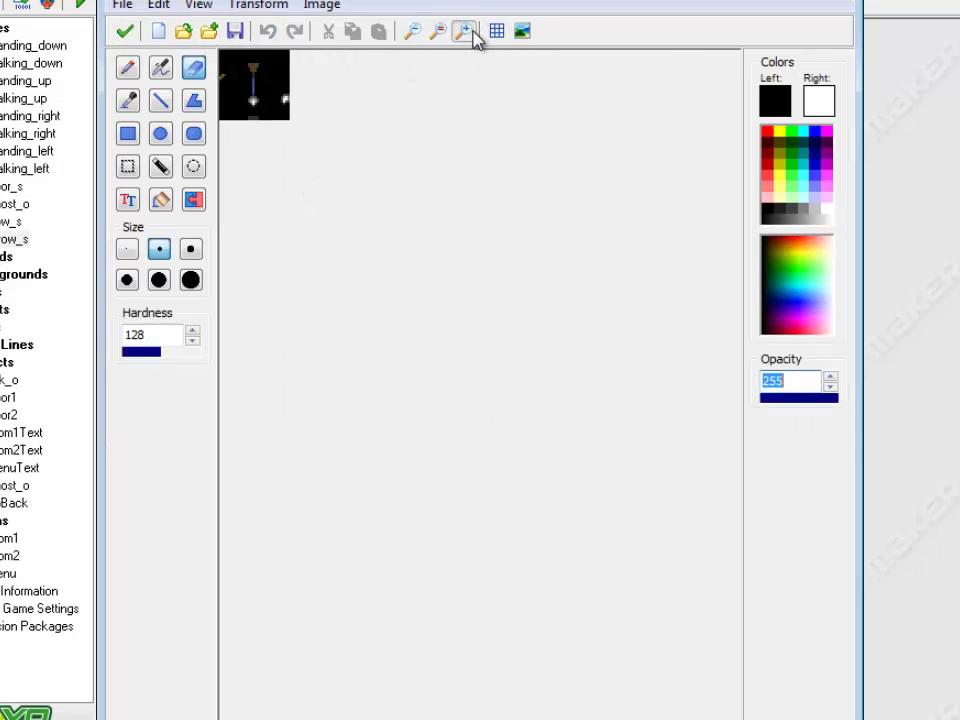
pyautogui.click(463, 31)
pyautogui.click(463, 31)
pyautogui.click(240, 8)
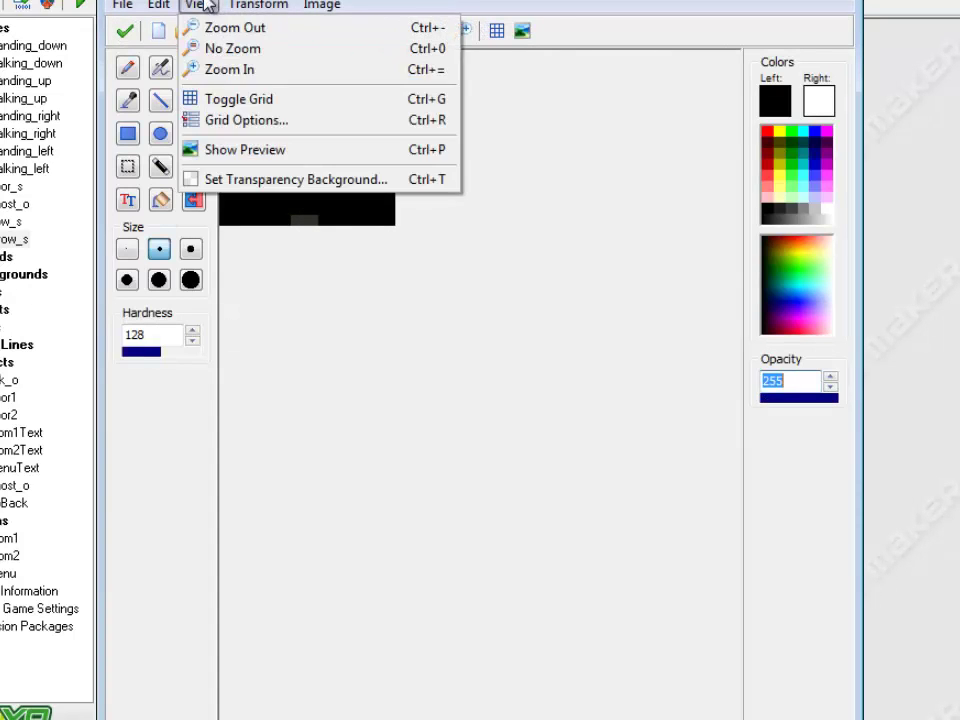
pyautogui.moveTo(322, 6)
pyautogui.click(350, 163)
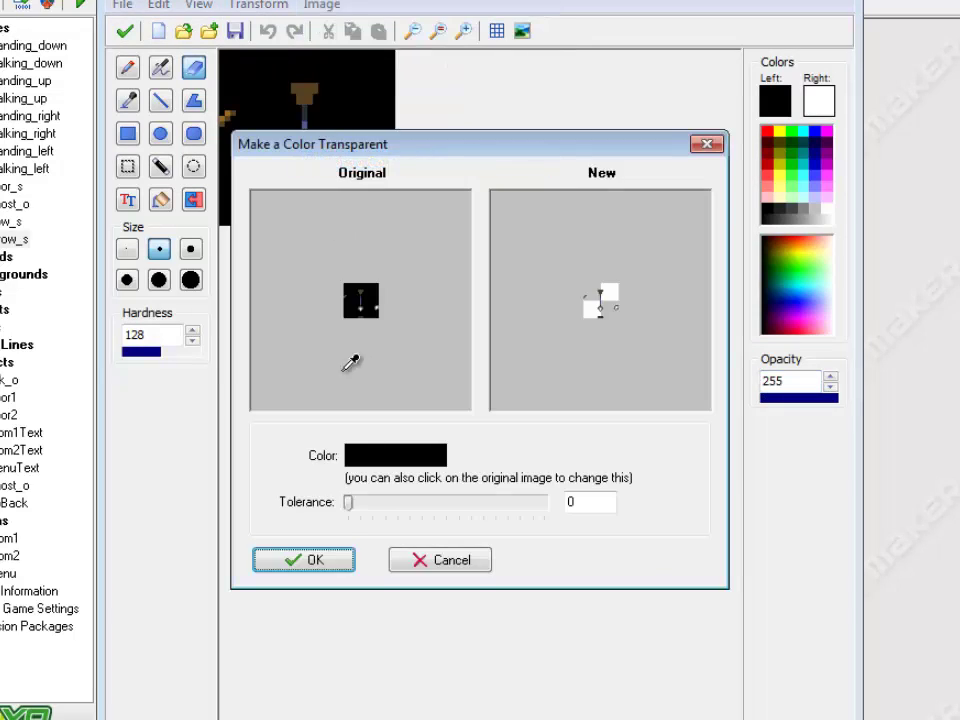
pyautogui.click(312, 557)
# - Erase the brown blob, dark bar and stray right-side pixels from the arrow
pyautogui.click(193, 67)
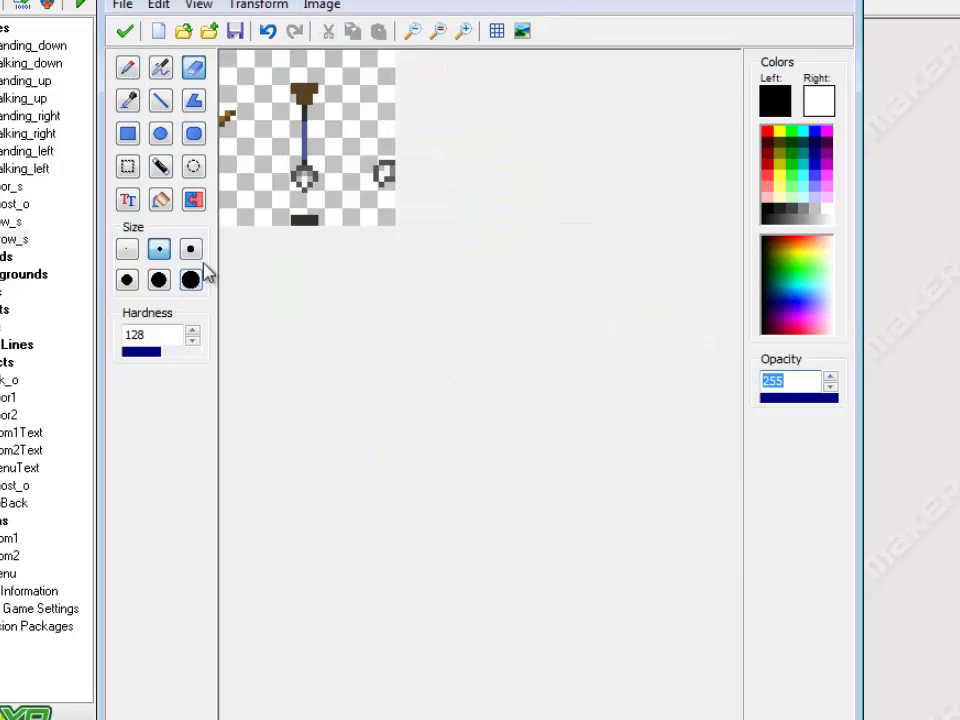
pyautogui.moveTo(235, 111); pyautogui.dragTo(214, 111)
pyautogui.moveTo(274, 214)
pyautogui.mouseDown()
pyautogui.moveTo(364, 237)
pyautogui.moveTo(394, 156)
pyautogui.mouseUp()
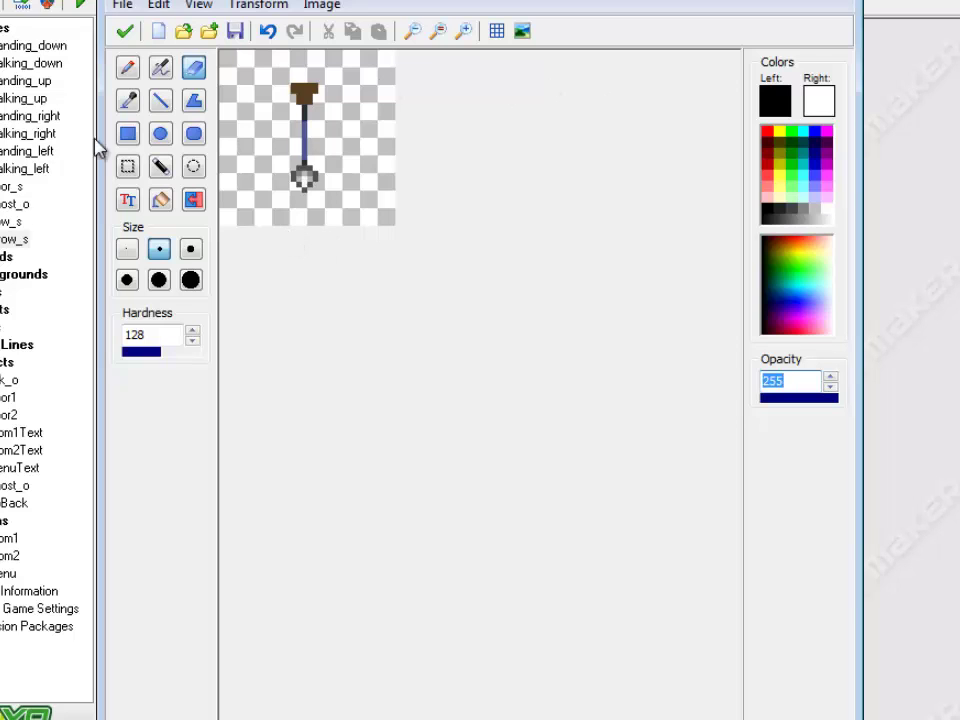
# - Rotate the arrow image 270 degrees so it lies horizontal
pyautogui.click(258, 5)
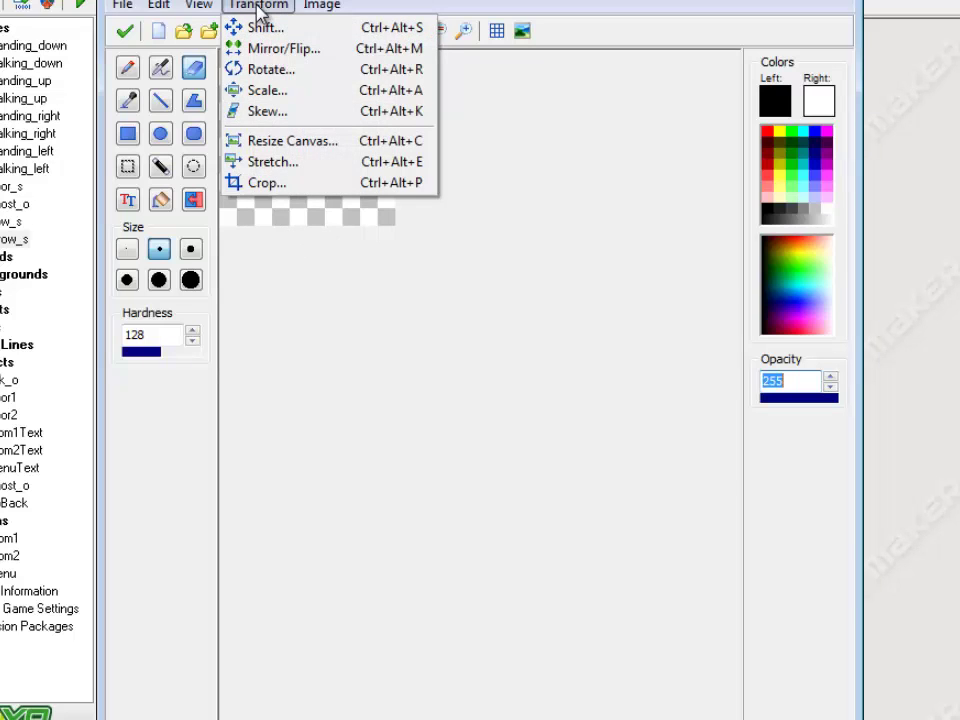
pyautogui.click(270, 72)
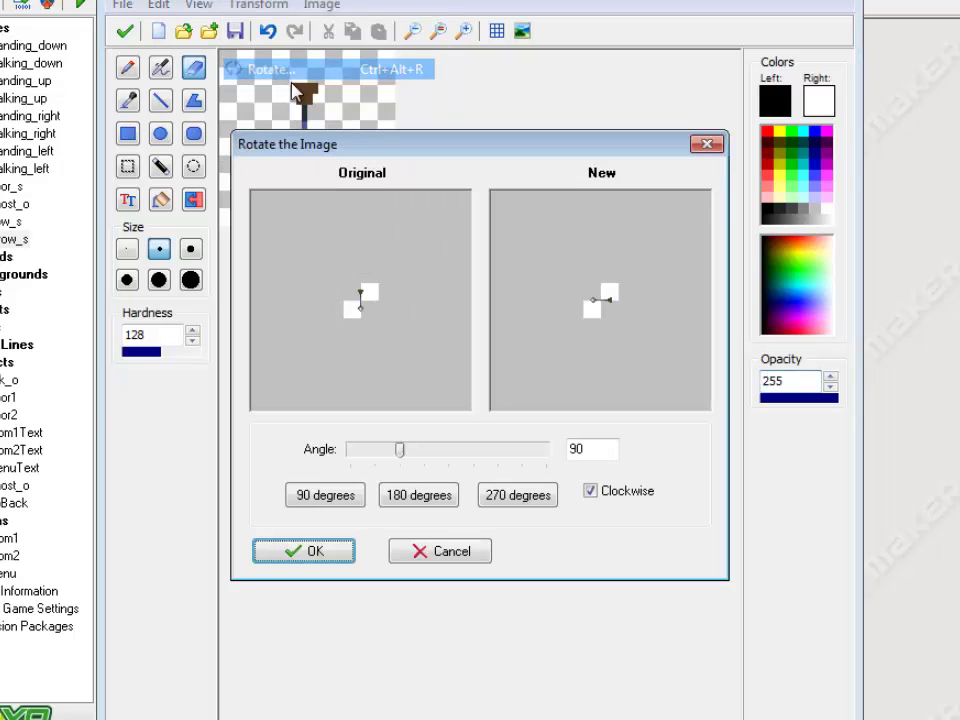
pyautogui.click(540, 496)
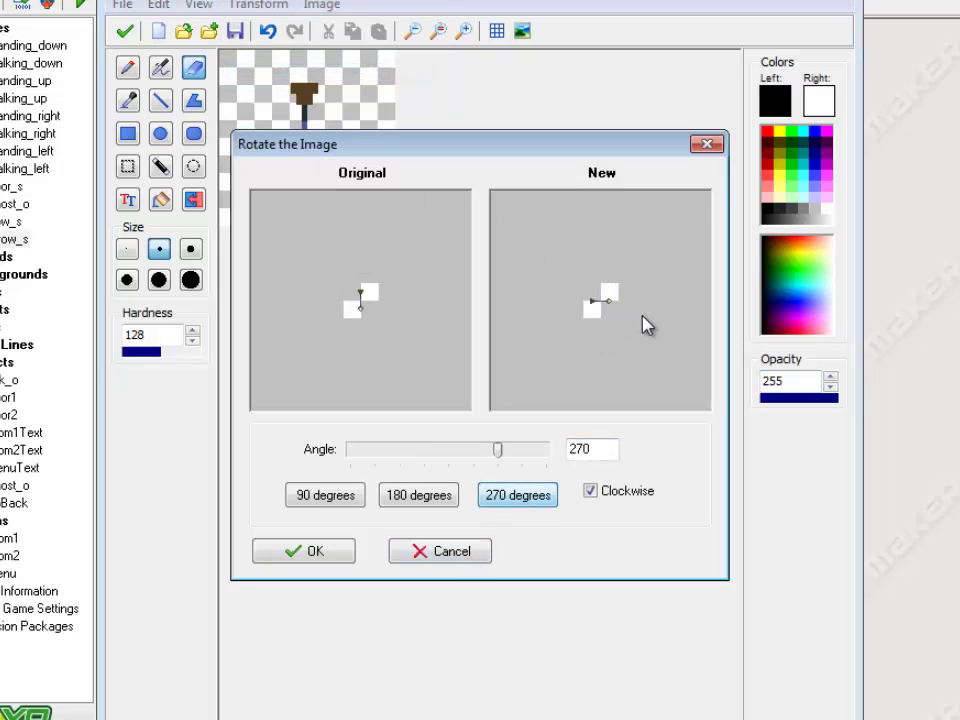
pyautogui.click(330, 550)
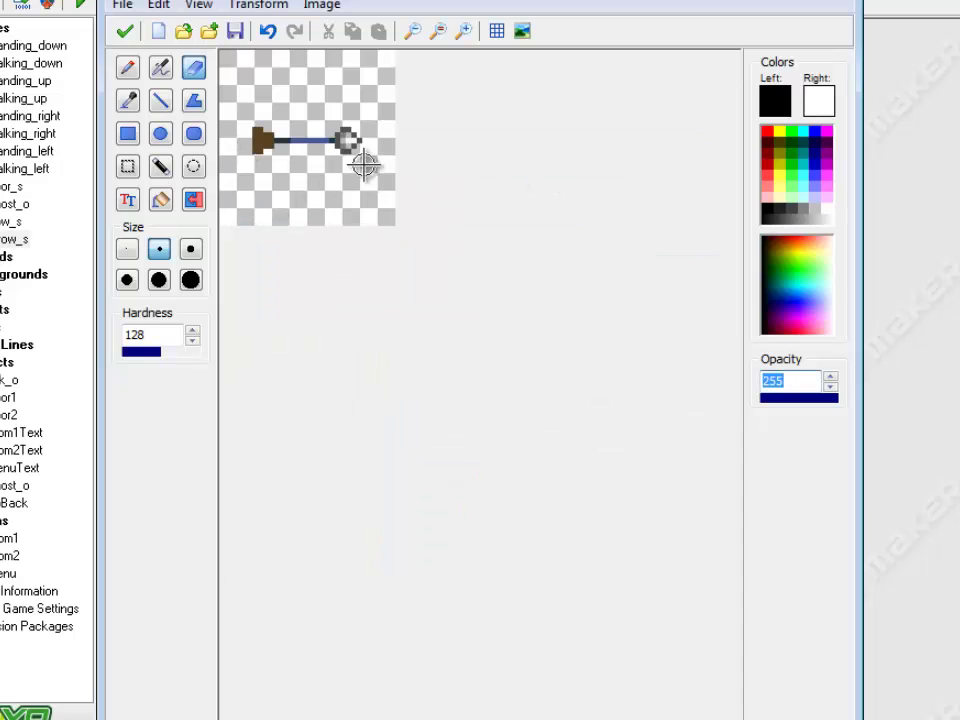
# - Close the editors, center arrow_s's origin at 16,16, and confirm
pyautogui.click(124, 31)
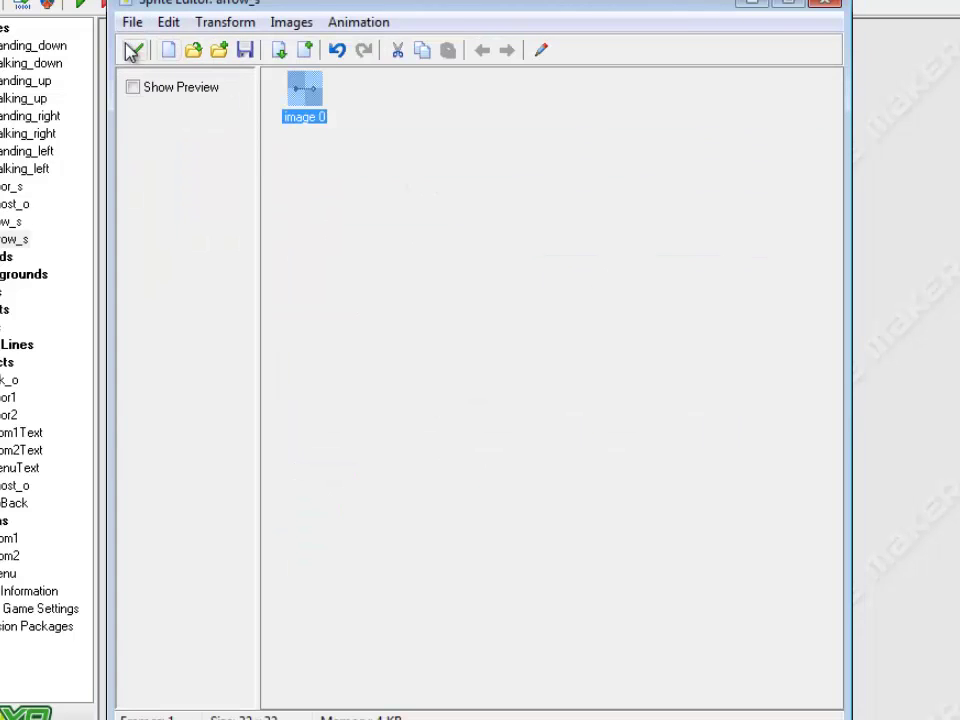
pyautogui.click(131, 47)
pyautogui.click(226, 380)
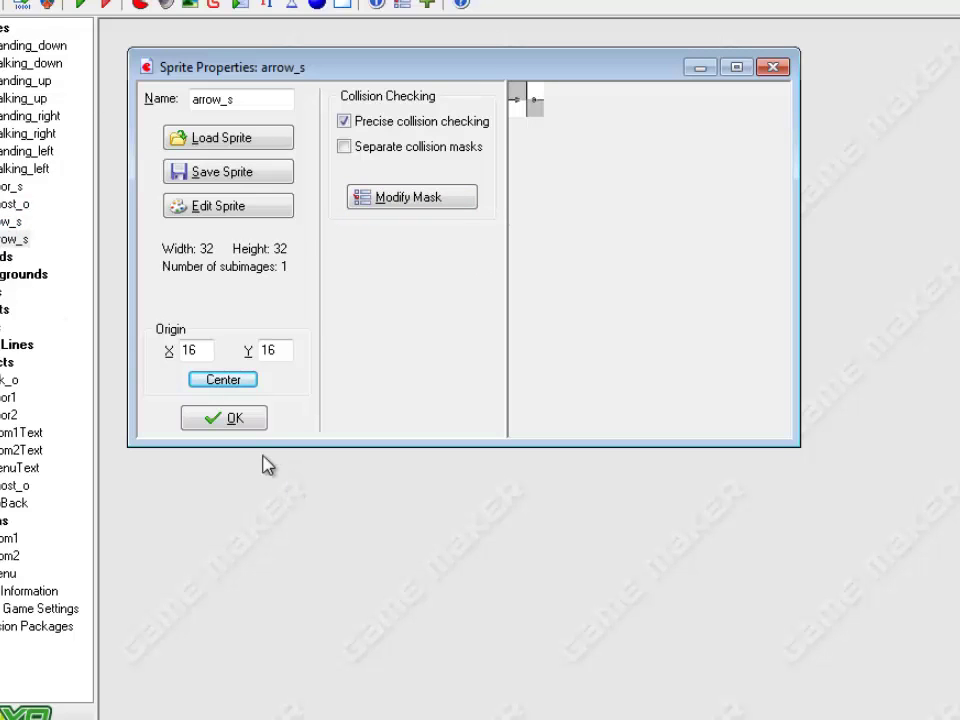
pyautogui.click(223, 418)
# - Open room1 and menu rooms and arrange their windows so both are visible
pyautogui.doubleClick(8, 540)
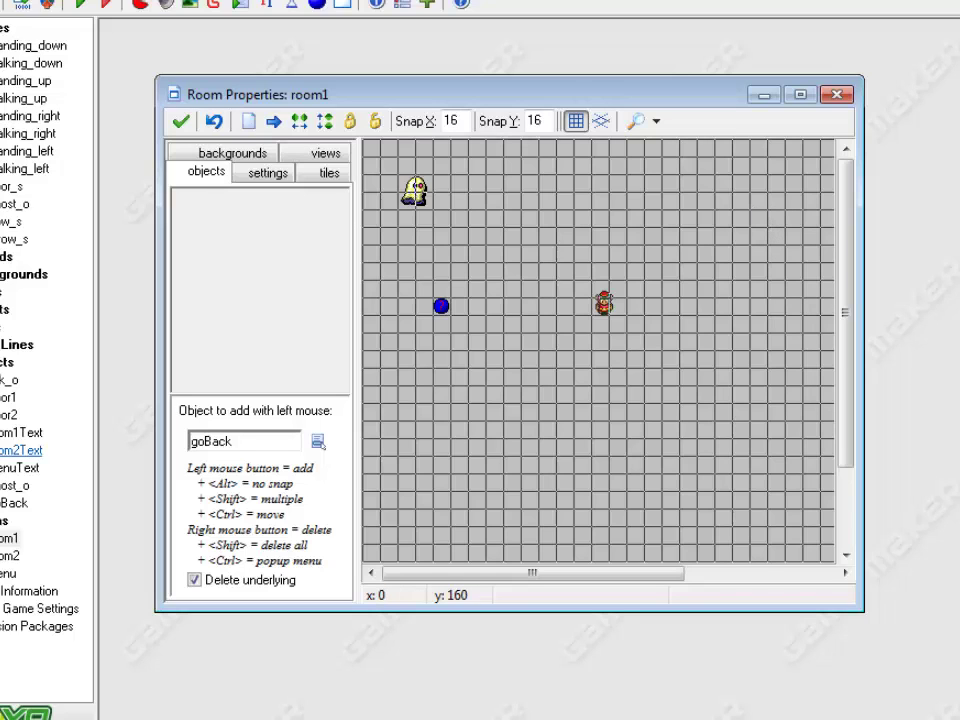
pyautogui.doubleClick(12, 574)
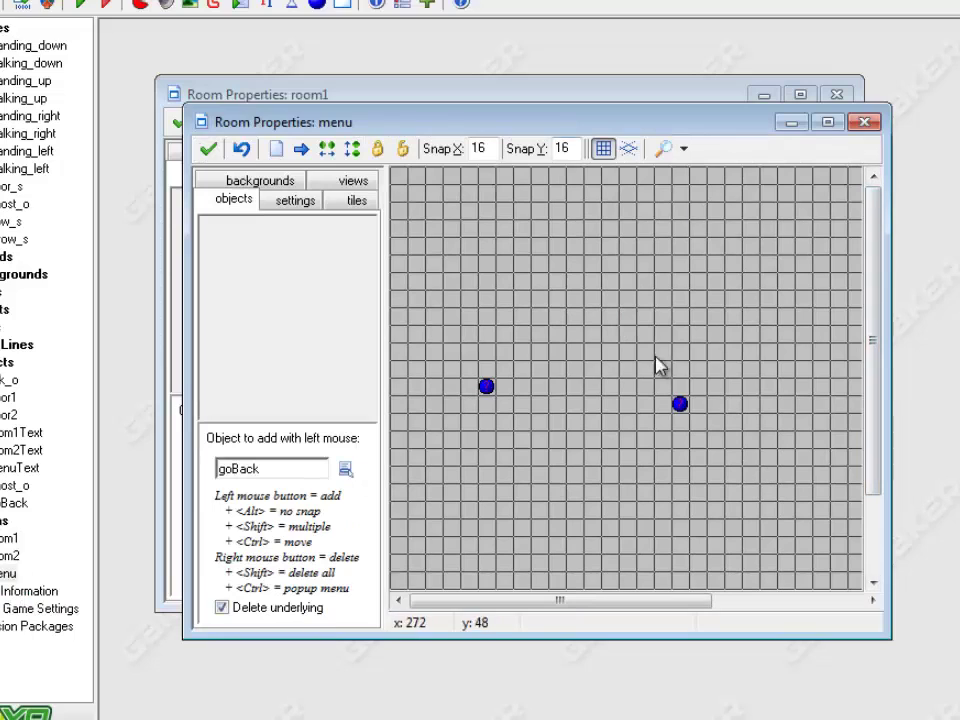
pyautogui.moveTo(643, 128); pyautogui.dragTo(729, 266)
pyautogui.click(630, 92)
pyautogui.moveTo(630, 92); pyautogui.dragTo(593, 36)
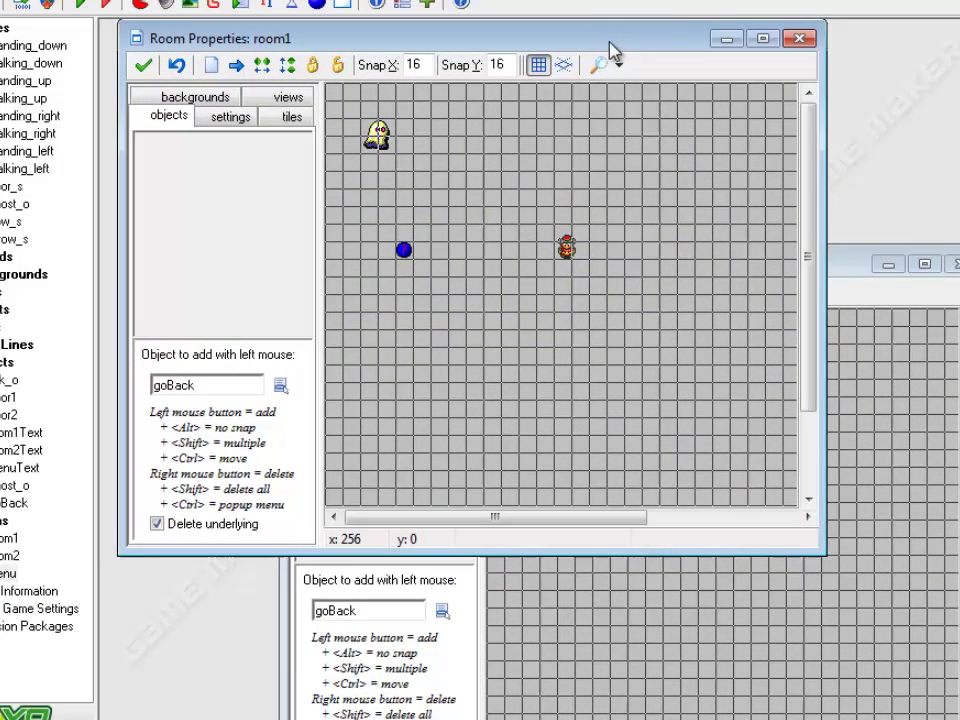
pyautogui.click(850, 265)
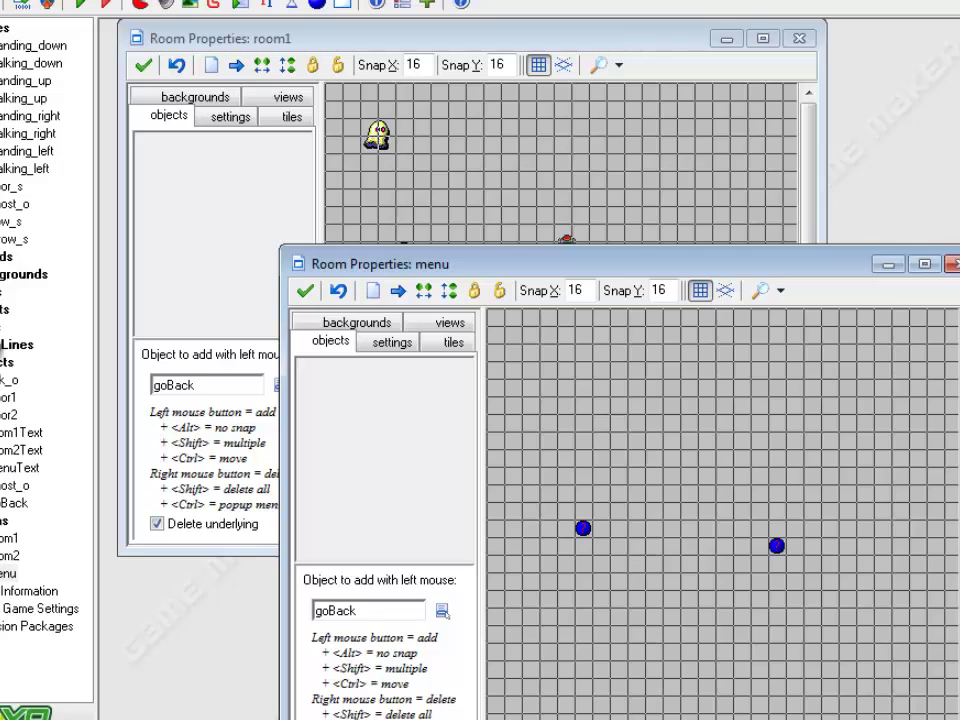
# - Open link_o's properties, bring the room windows forward, and show the bow sprite's context menu
pyautogui.doubleClick(12, 380)
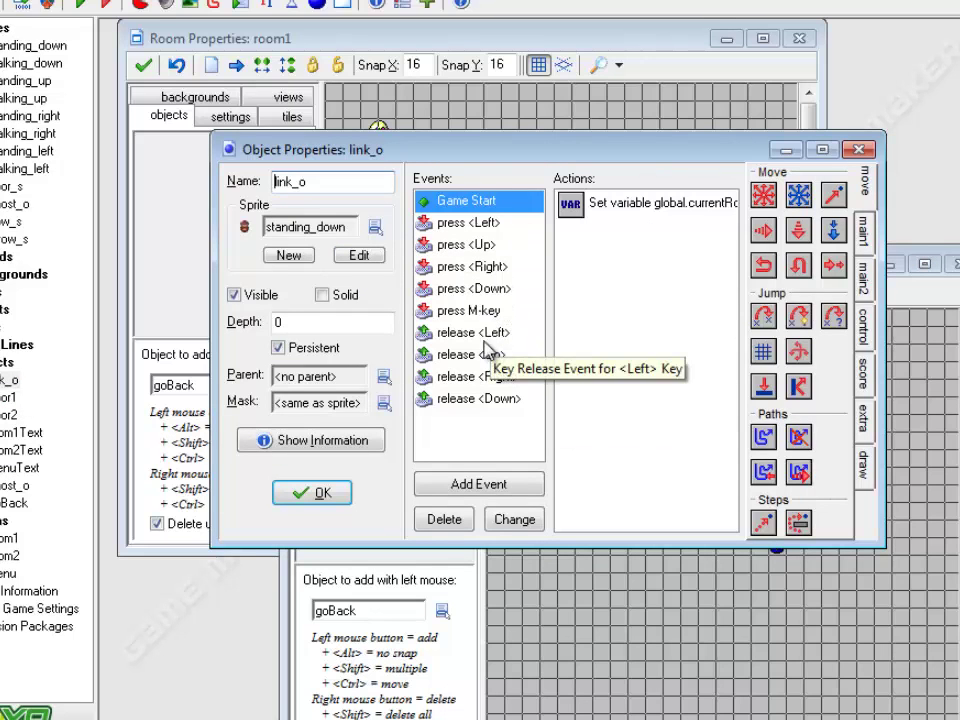
pyautogui.click(497, 40)
pyautogui.click(956, 300)
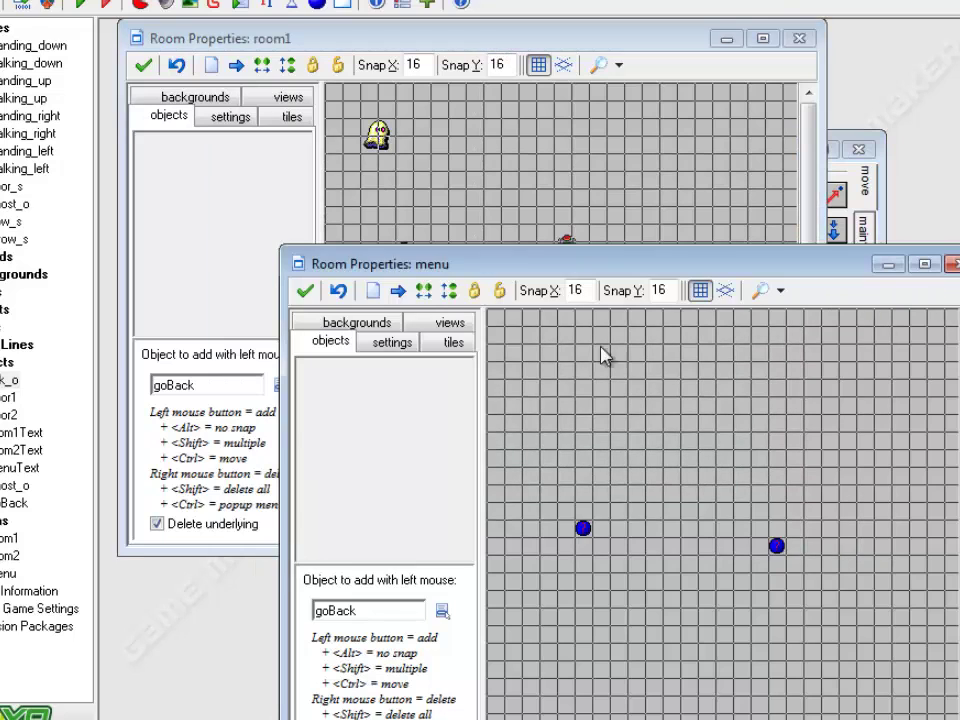
pyautogui.rightClick(10, 220)
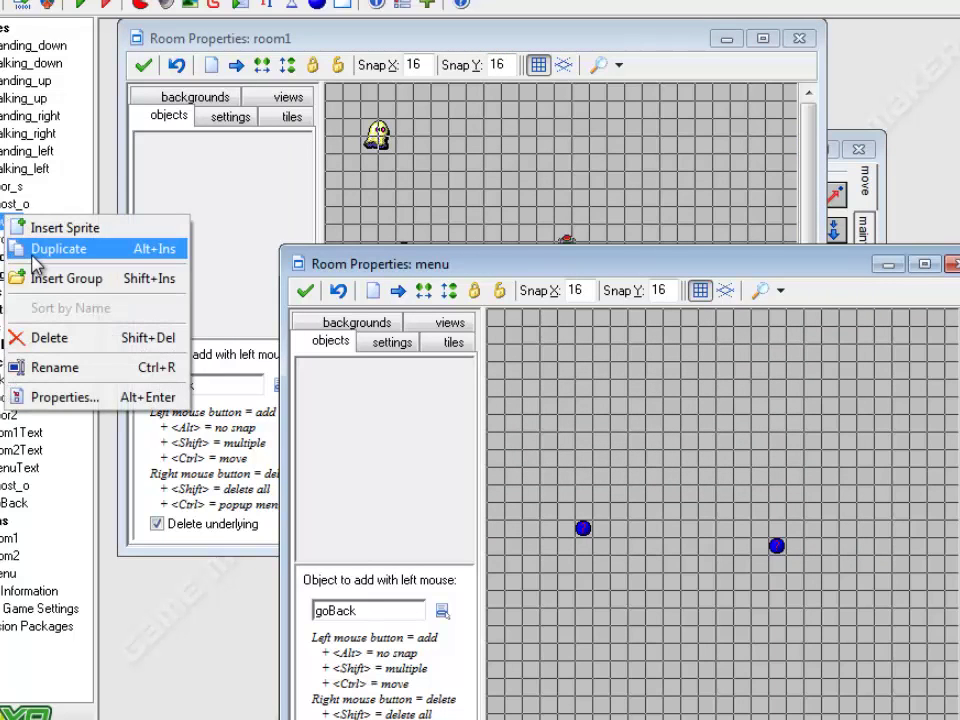
# - Duplicate the bow sprite and name the copy bowMenu_s
pyautogui.click(33, 255)
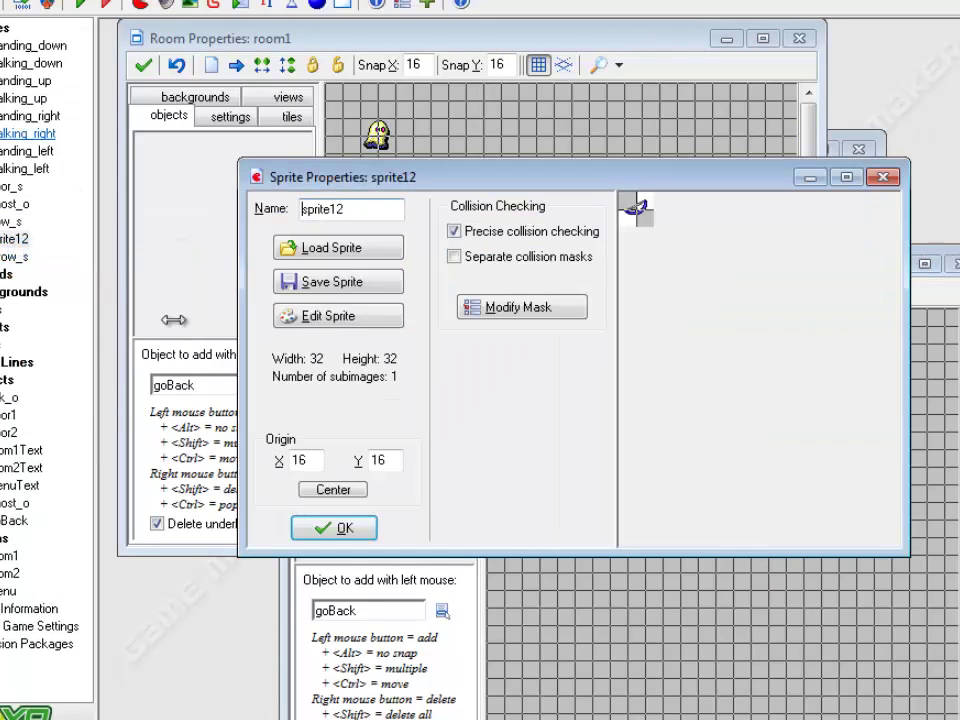
pyautogui.doubleClick(369, 208)
pyautogui.write('bow')
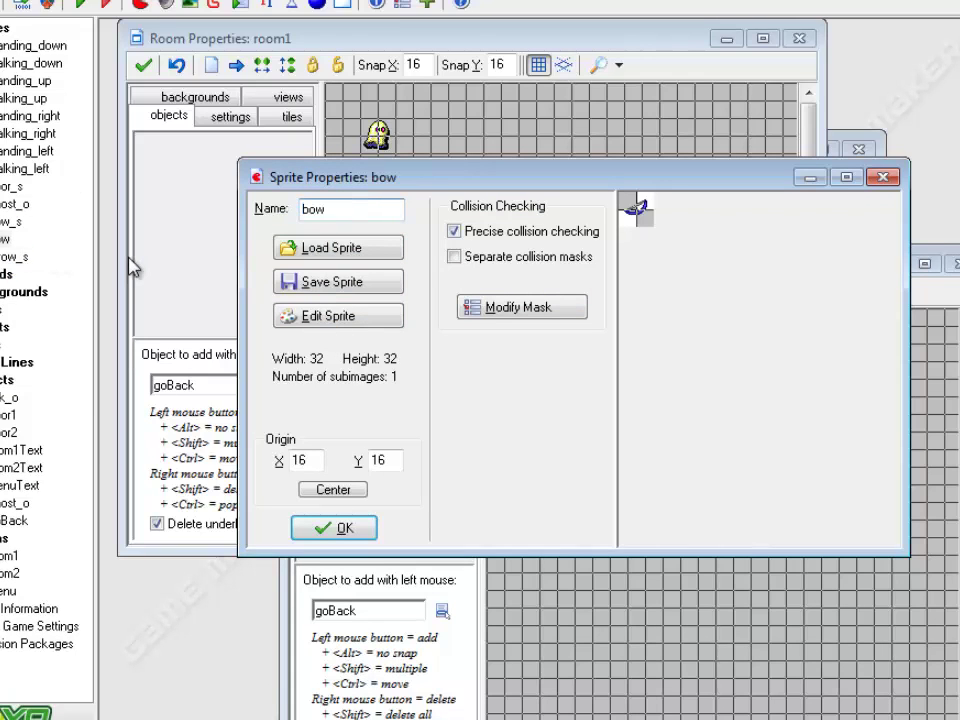
pyautogui.write('Menu_s')
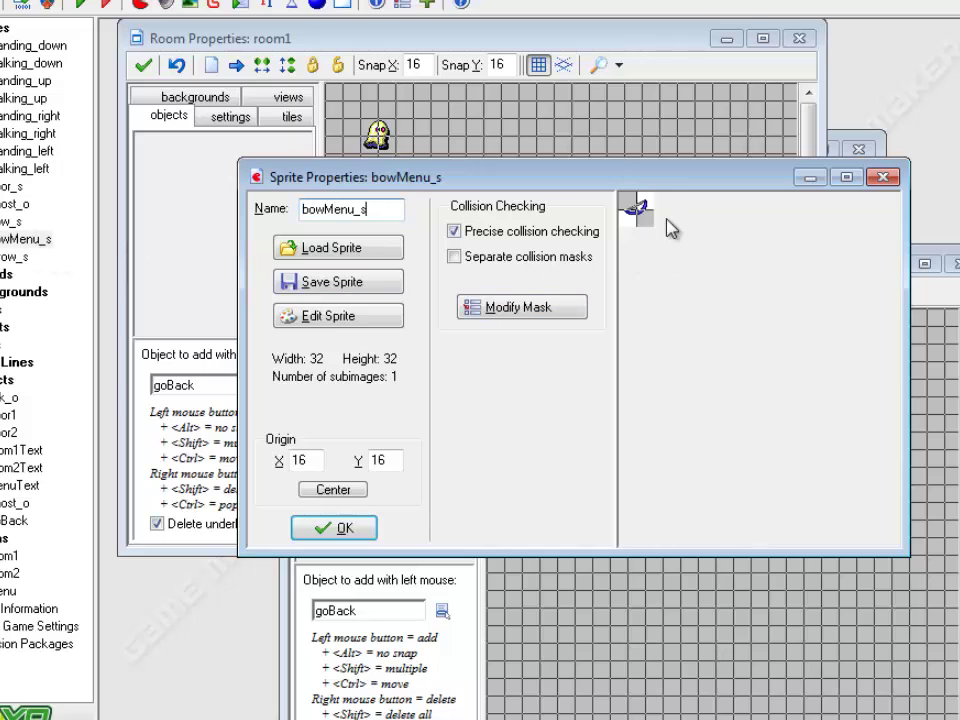
# - Flood-fill the bowMenu_s image's transparent background with yellow
pyautogui.click(321, 322)
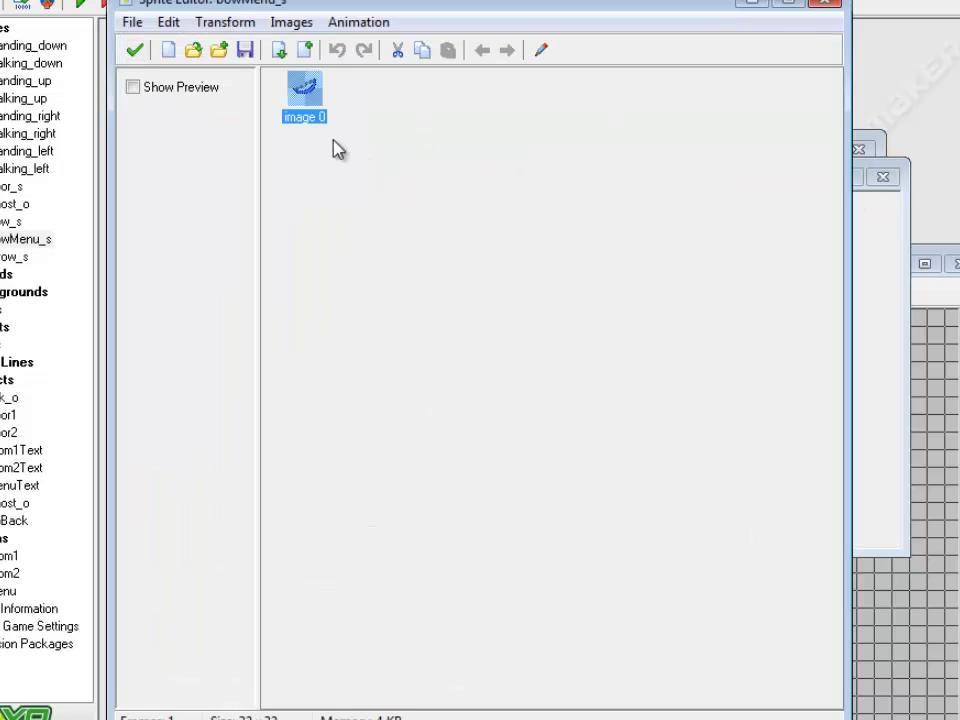
pyautogui.doubleClick(317, 122)
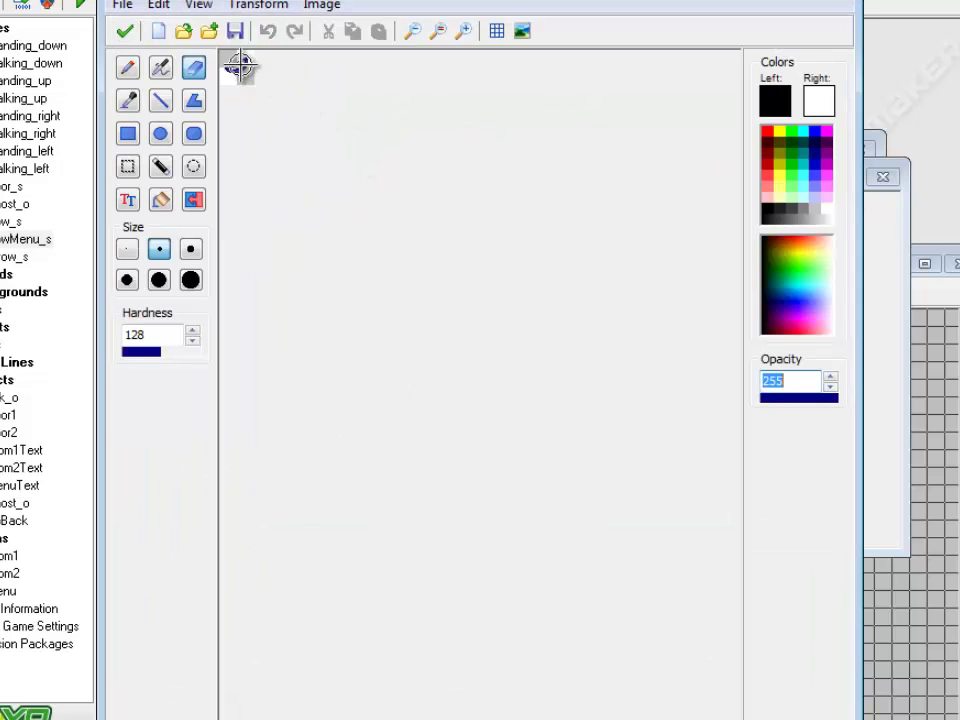
pyautogui.click(463, 31)
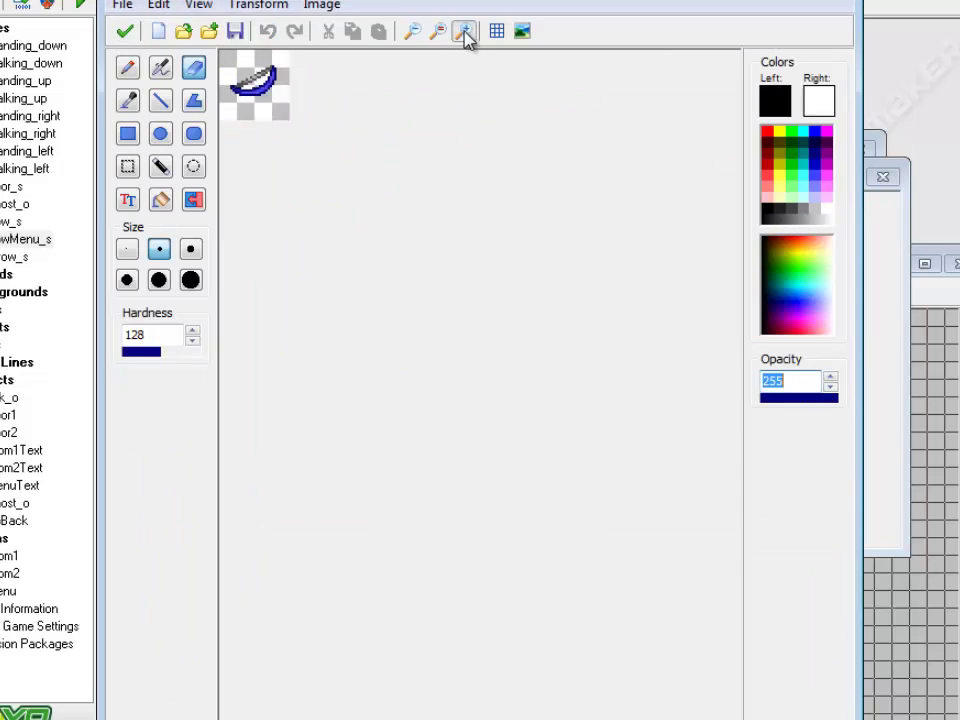
pyautogui.click(463, 31)
pyautogui.click(160, 200)
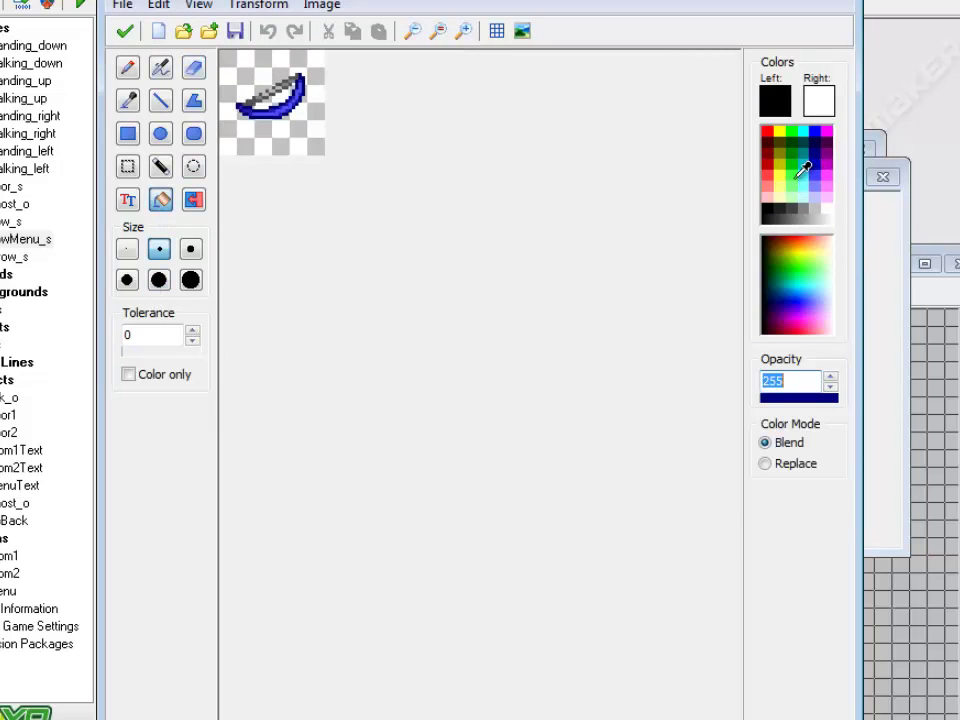
pyautogui.click(780, 131)
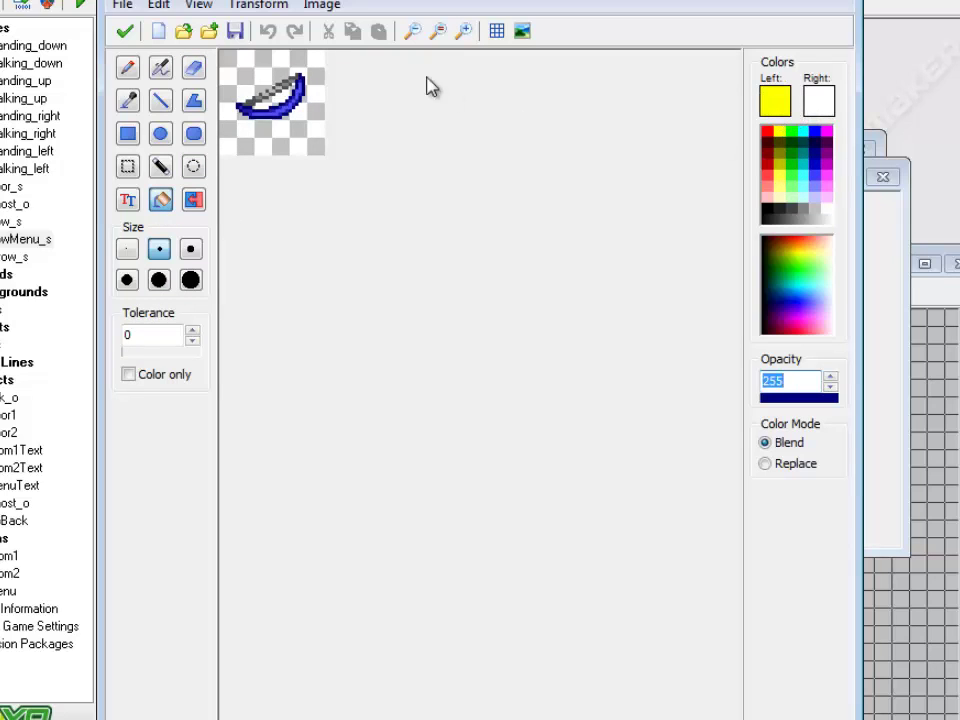
pyautogui.click(318, 115)
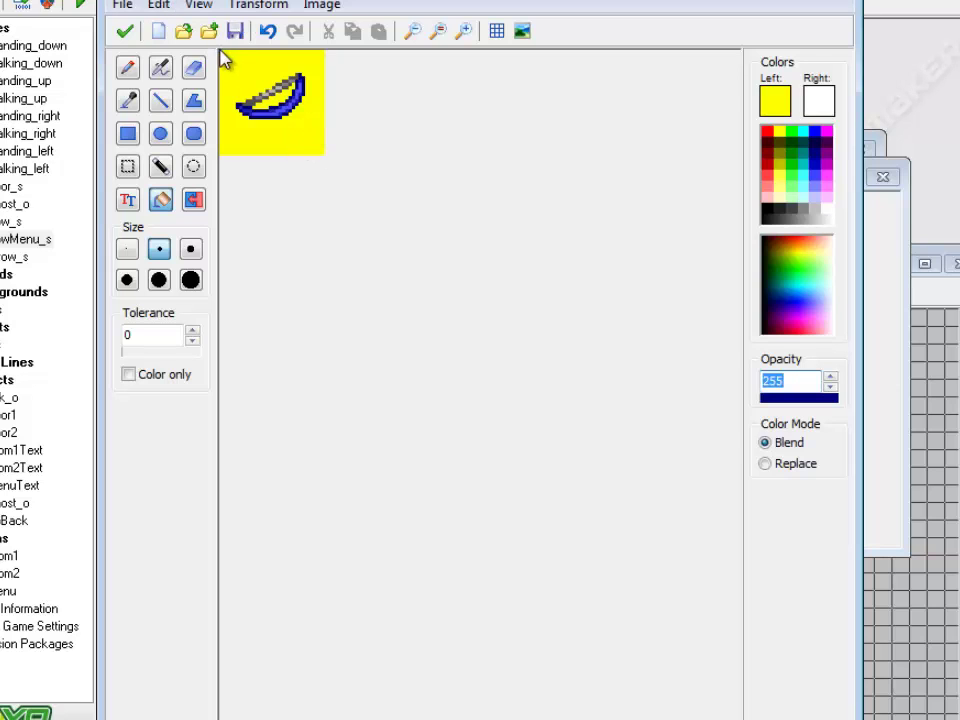
pyautogui.click(124, 31)
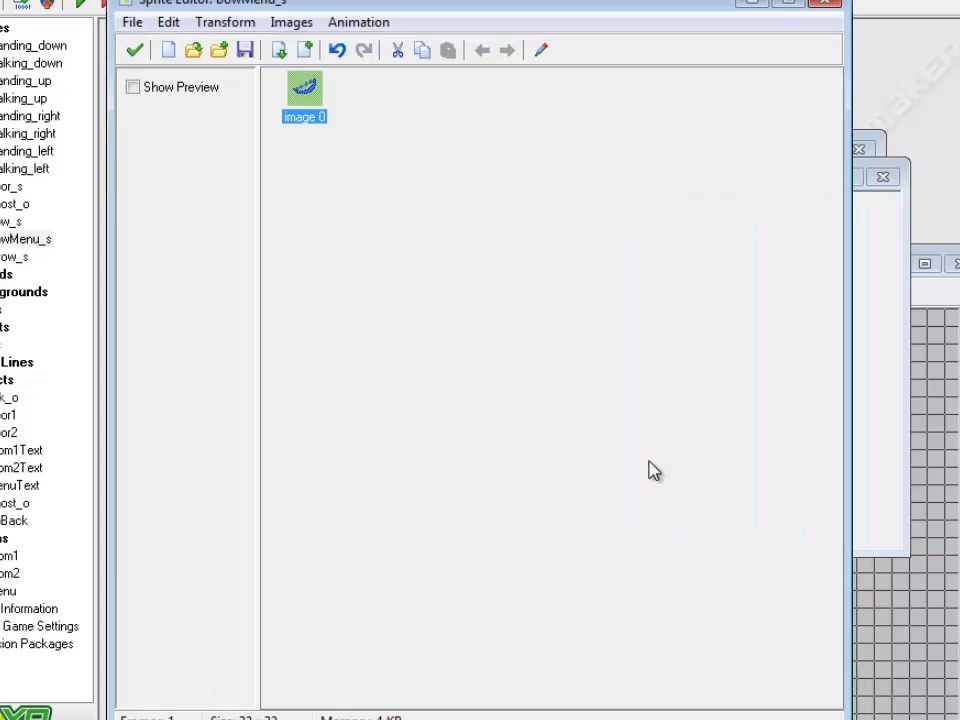
# - Close the bowMenu_s sprite editors and the menu room's properties
pyautogui.click(132, 52)
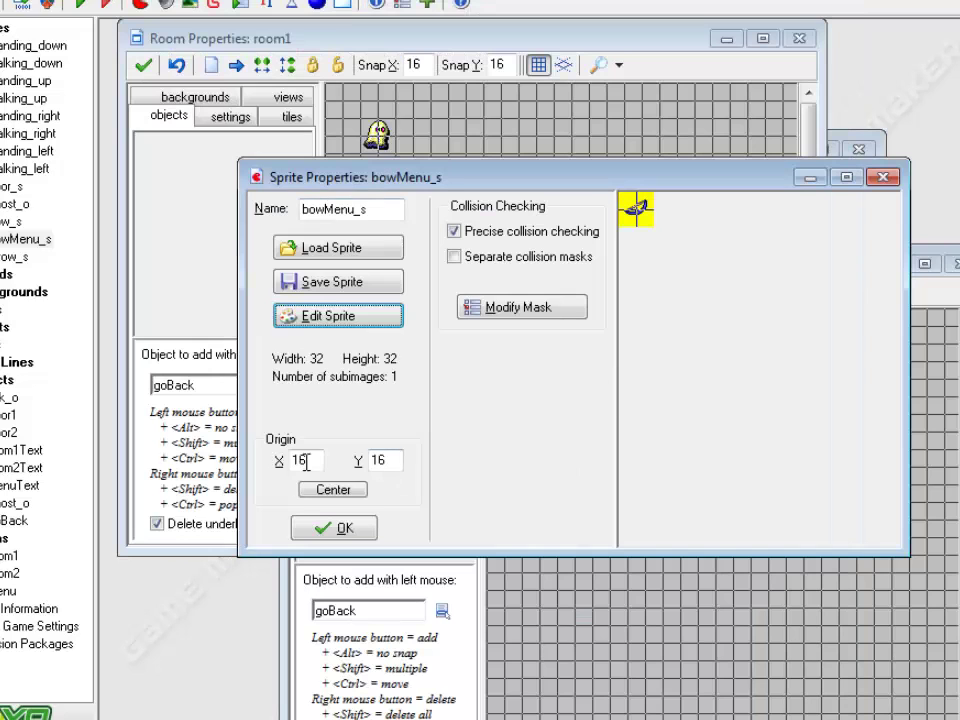
pyautogui.click(352, 532)
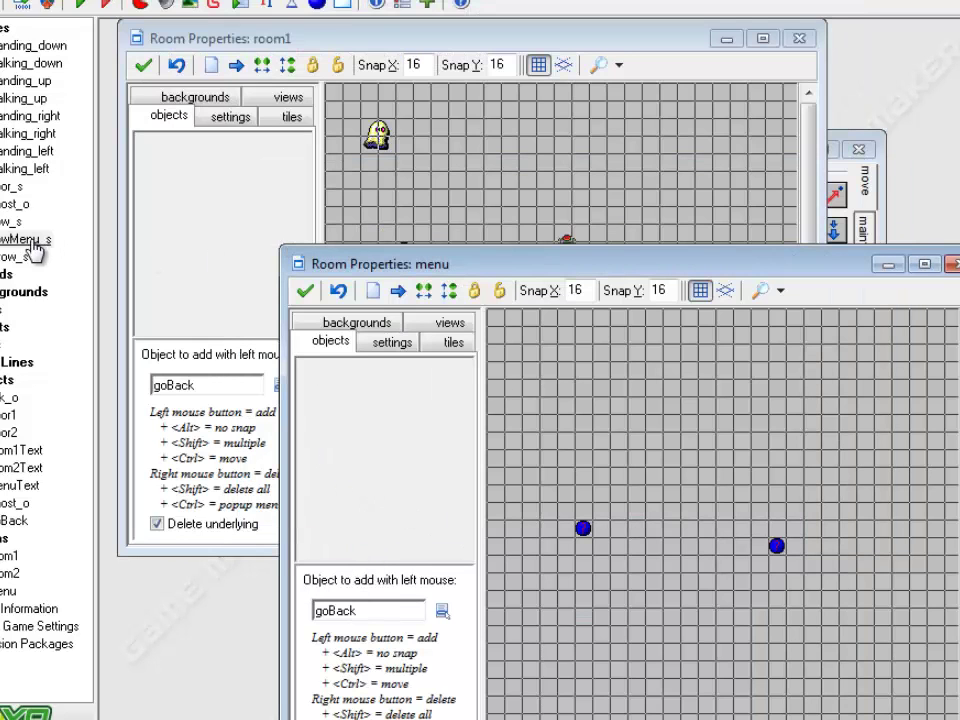
pyautogui.click(304, 292)
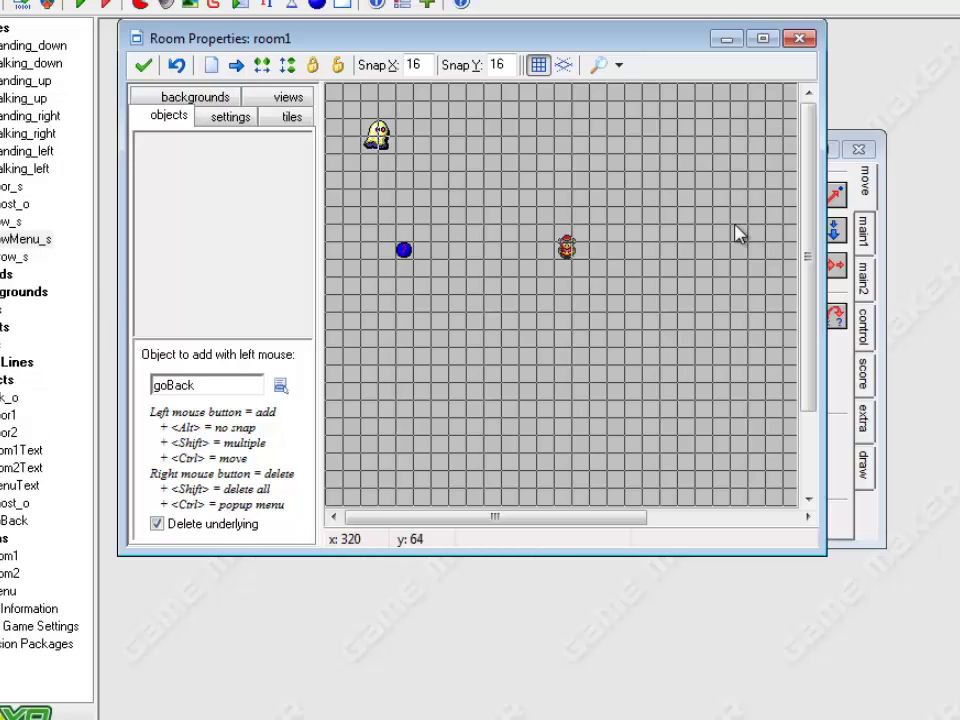
# - Create a new object named bow_o using the bow_s sprite
pyautogui.rightClick(8, 379)
pyautogui.click(75, 390)
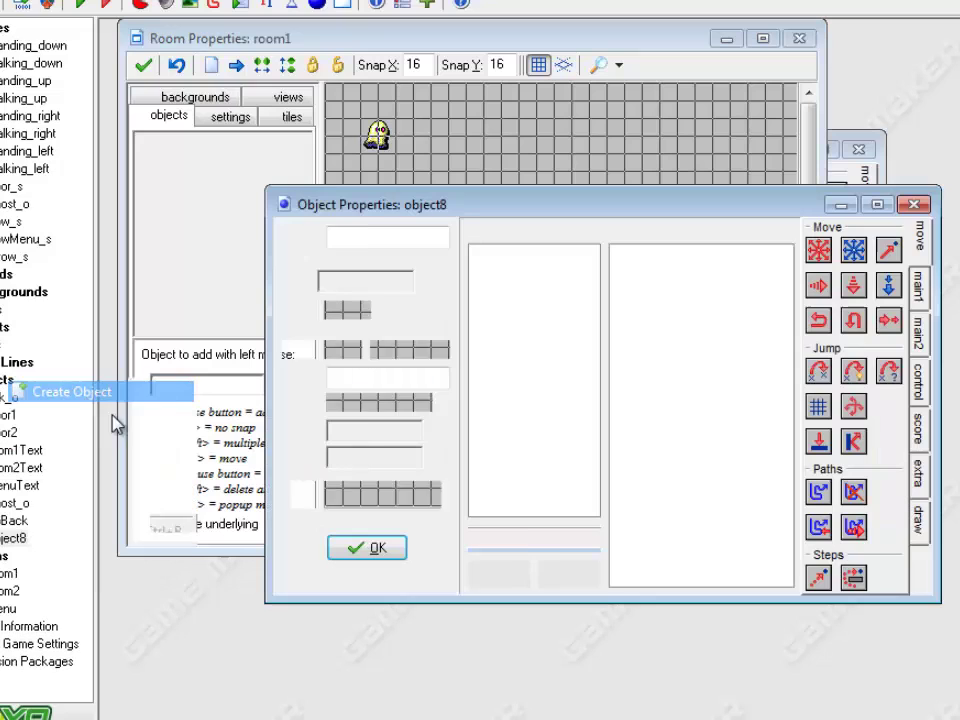
pyautogui.write('bow_o')
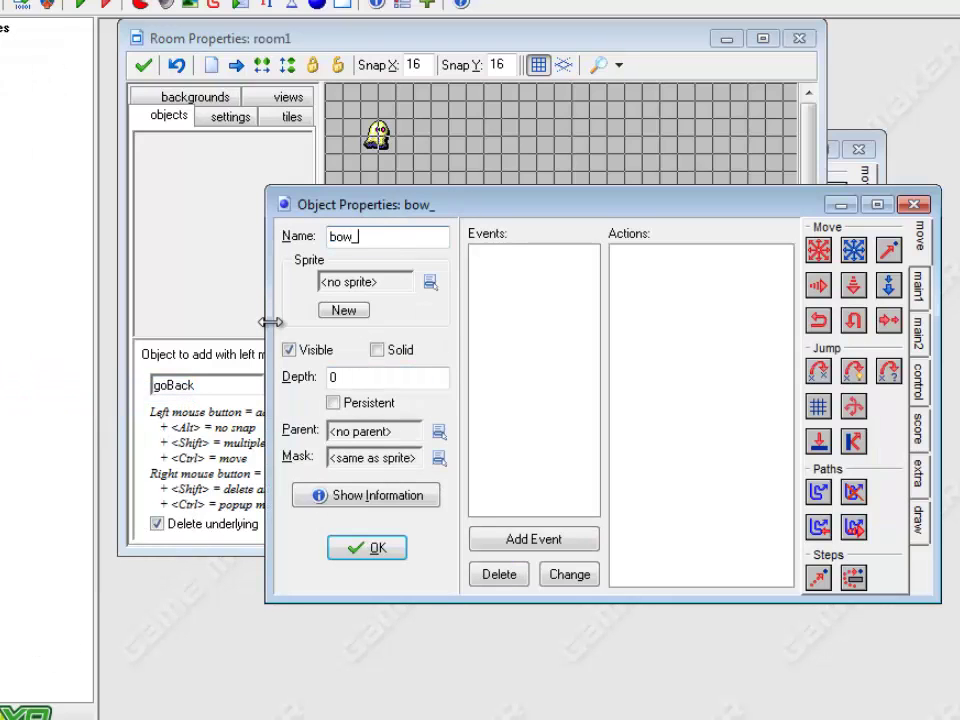
pyautogui.click(430, 282)
pyautogui.click(472, 515)
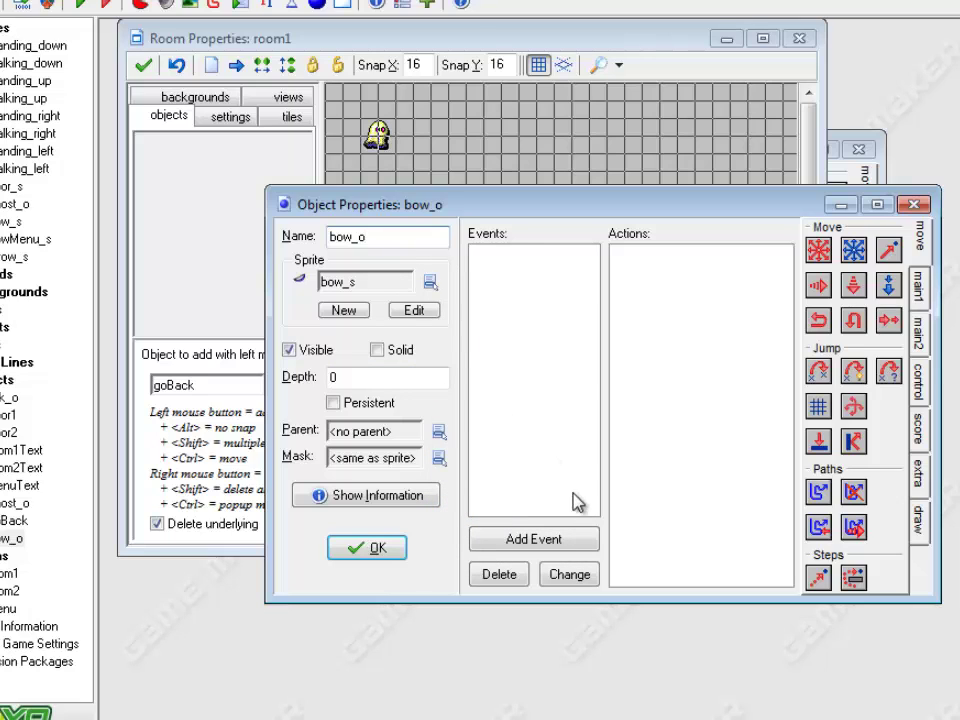
pyautogui.moveTo(549, 208); pyautogui.dragTo(603, 314)
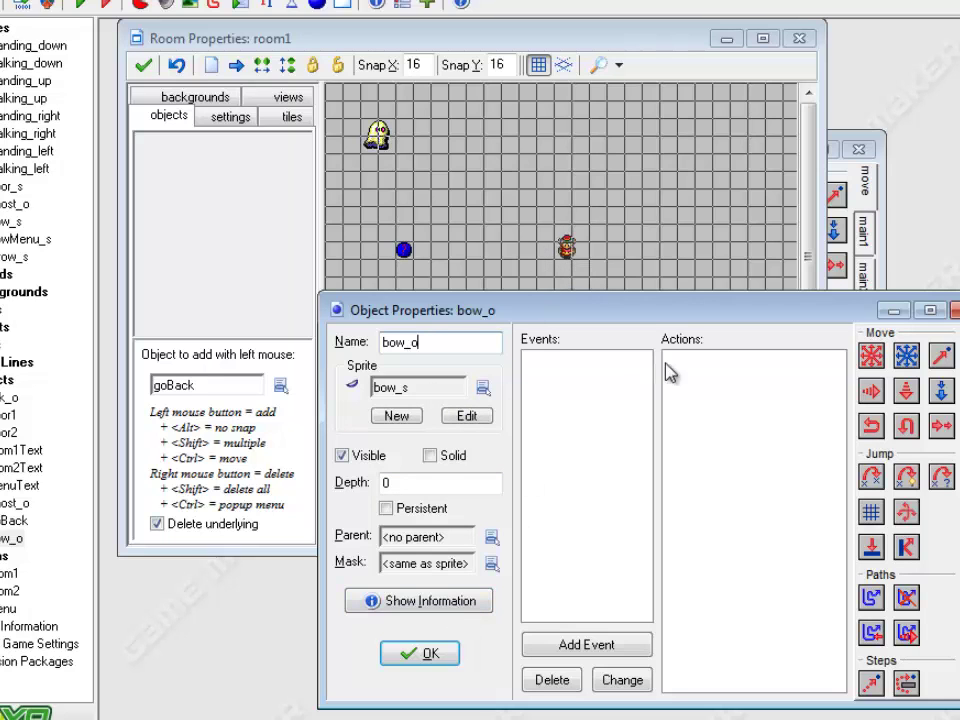
# - Confirm bow_o, then add global.hasBow = 0 to link_o's Game Start event
pyautogui.click(422, 652)
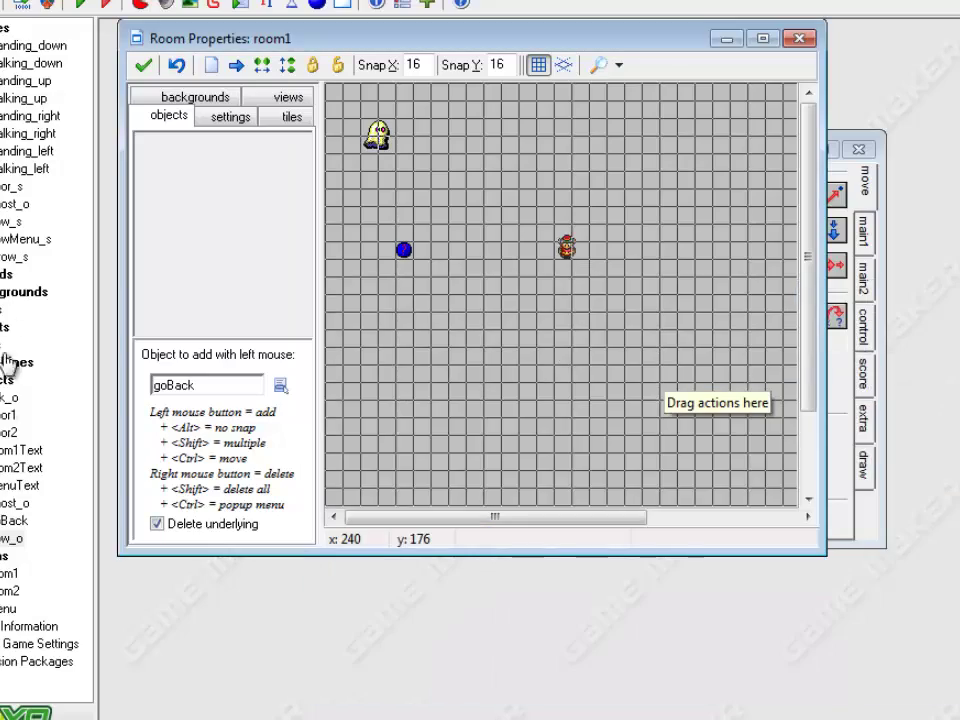
pyautogui.doubleClick(10, 397)
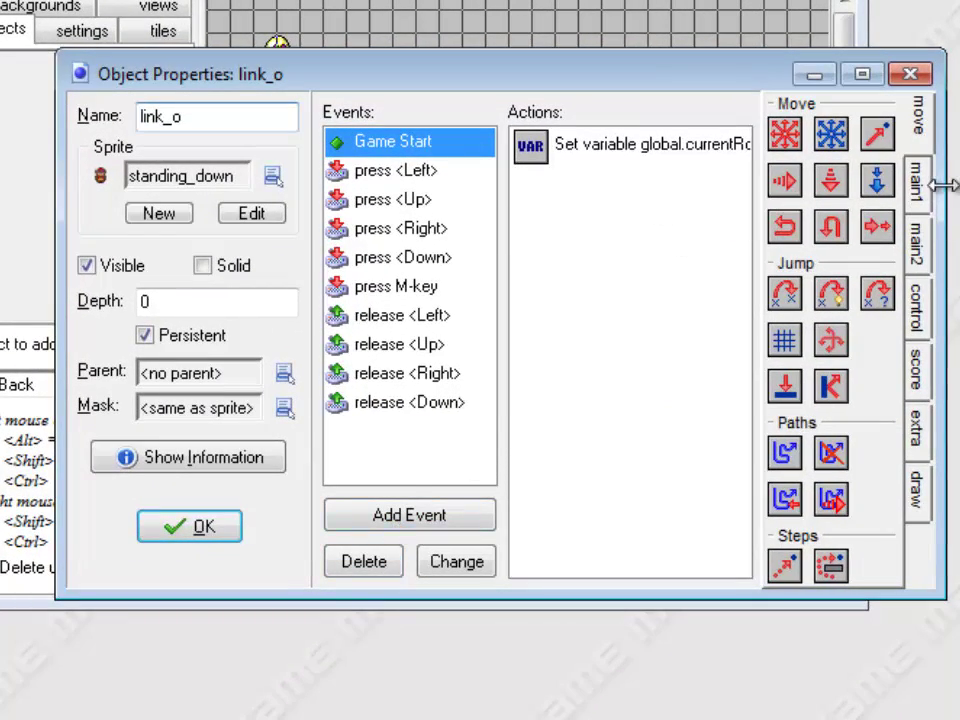
pyautogui.moveTo(943, 182); pyautogui.dragTo(959, 182)
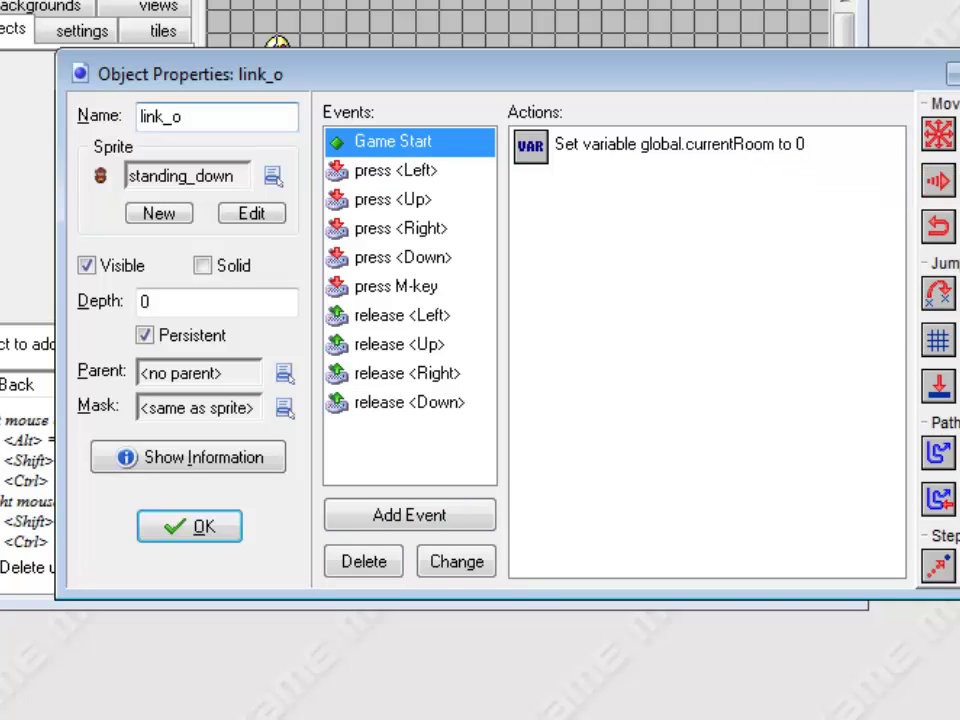
pyautogui.moveTo(930, 474); pyautogui.dragTo(766, 537)
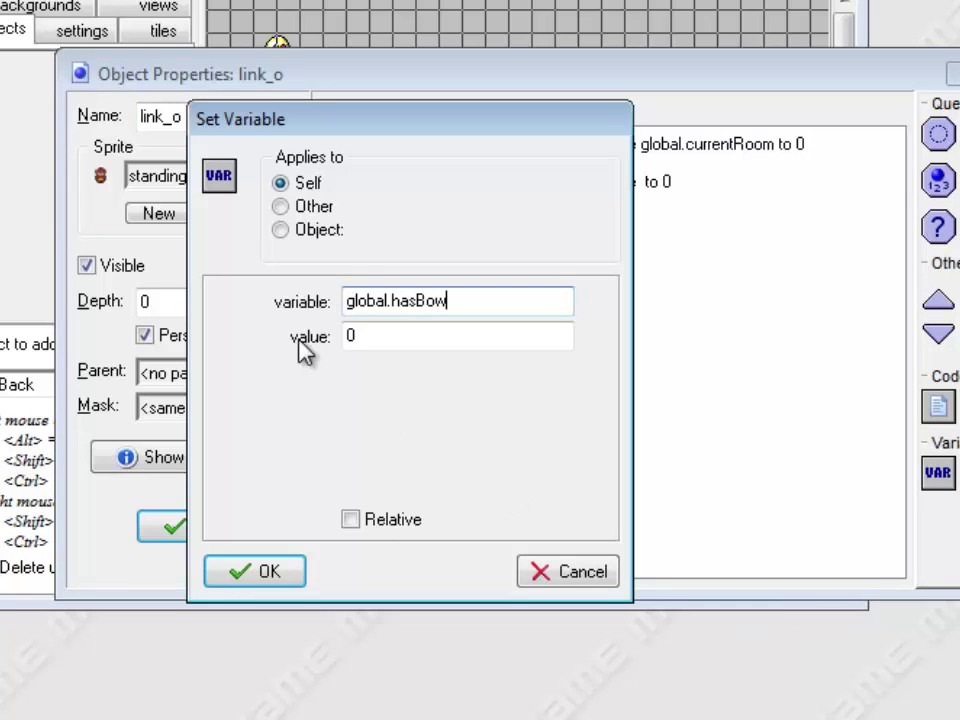
pyautogui.press('Tab')
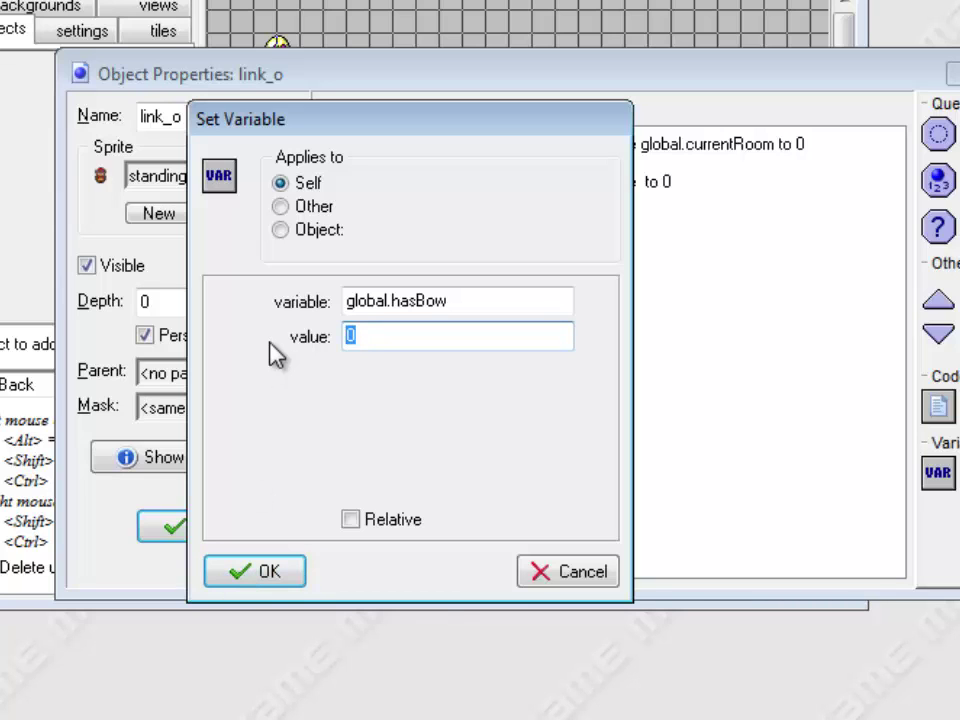
pyautogui.click(293, 580)
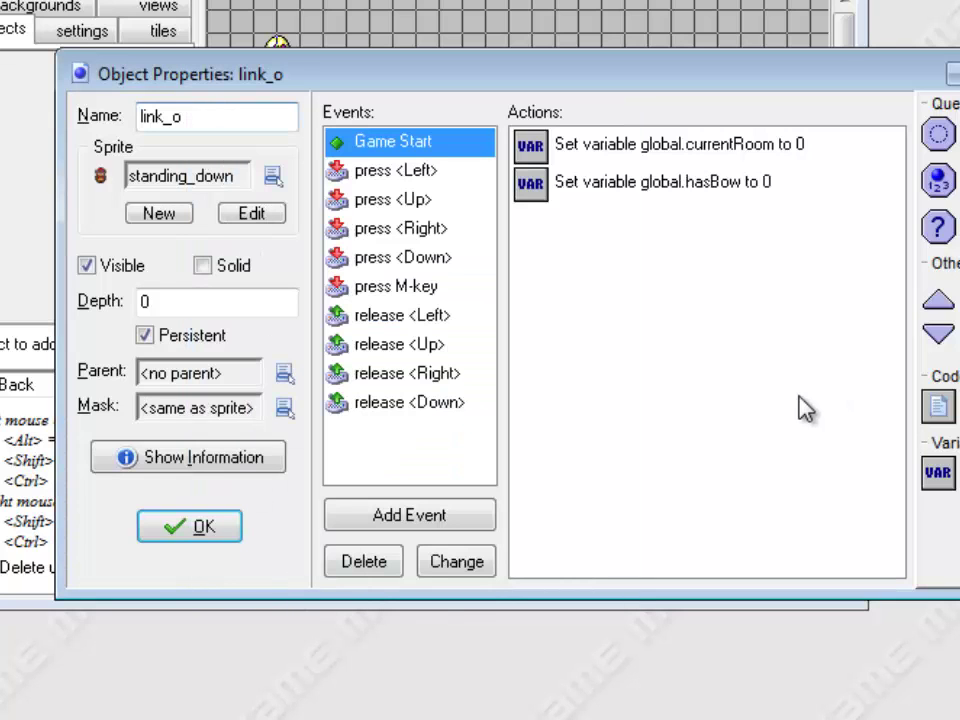
# - Add global.bowEquip = 0 to Game Start and review both new variable actions
pyautogui.moveTo(936, 471); pyautogui.dragTo(805, 441)
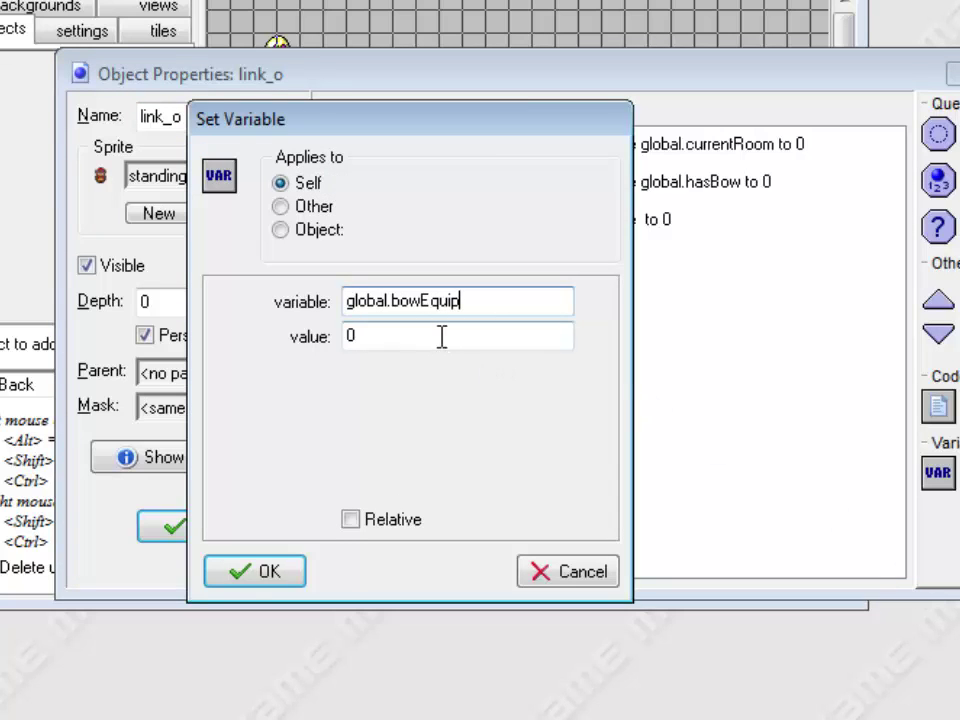
pyautogui.click(253, 576)
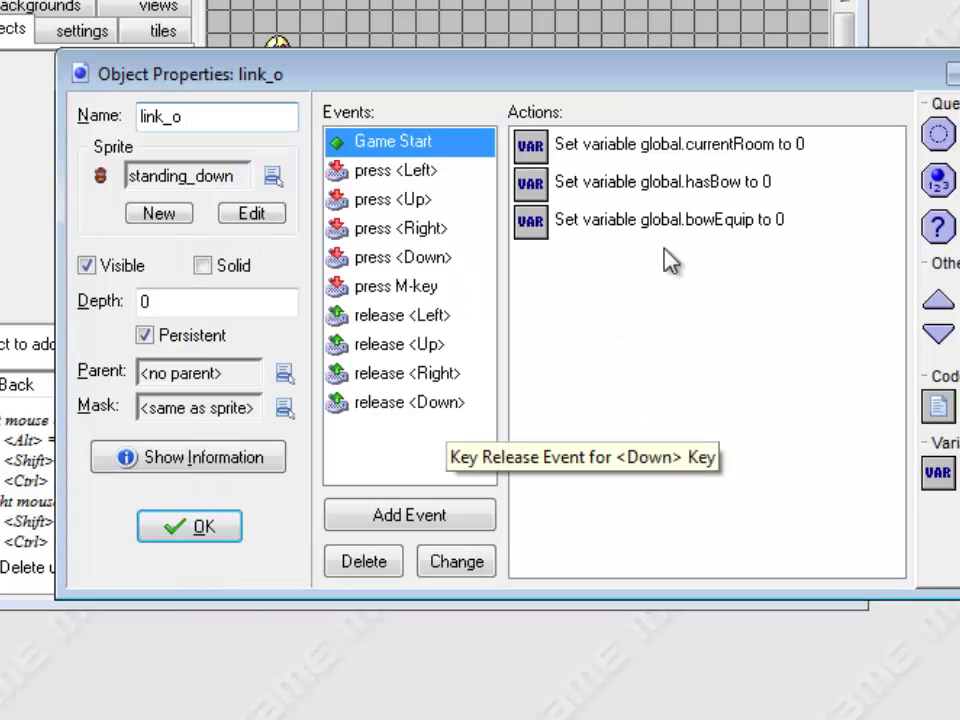
pyautogui.click(709, 221)
pyautogui.click(721, 176)
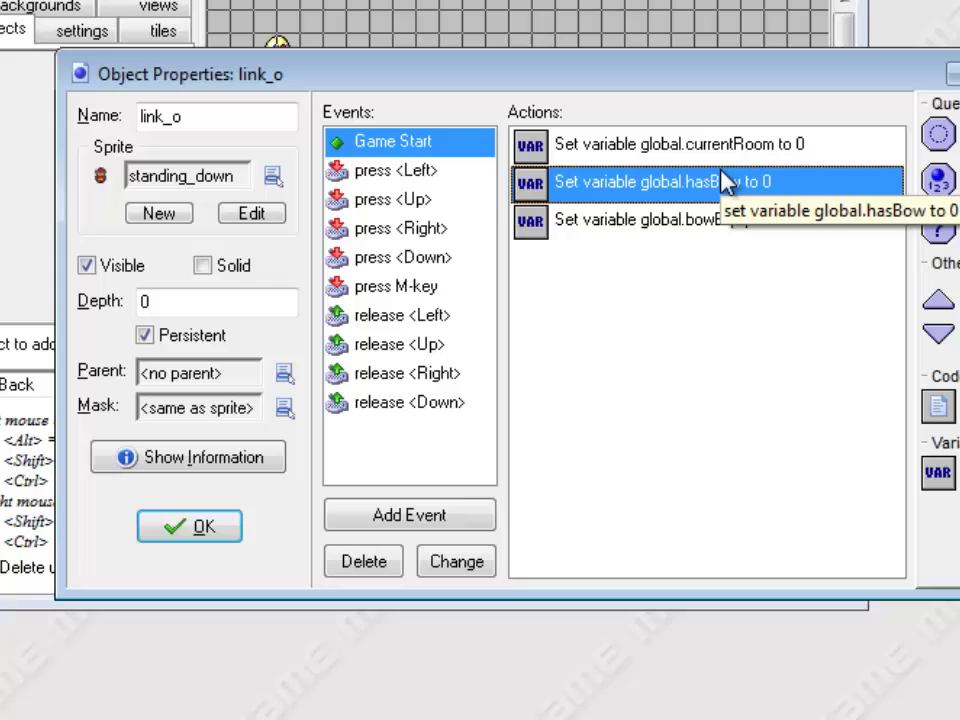
pyautogui.click(743, 234)
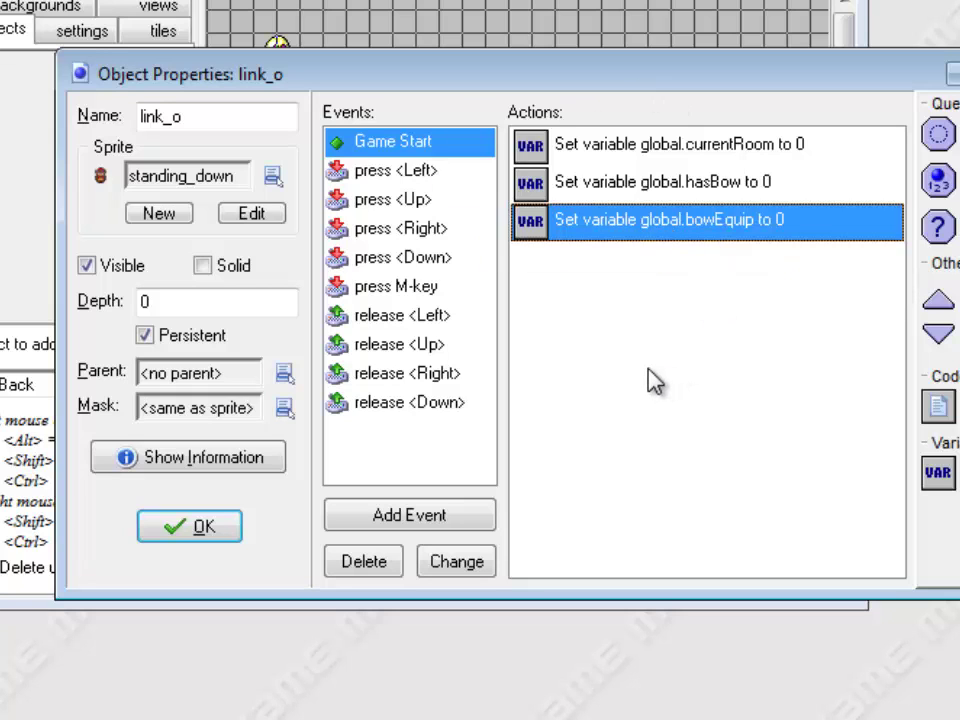
# - Add a bow_o collision event to link_o that sets global.hasBow to 1
pyautogui.click(447, 515)
pyautogui.click(328, 410)
pyautogui.click(443, 645)
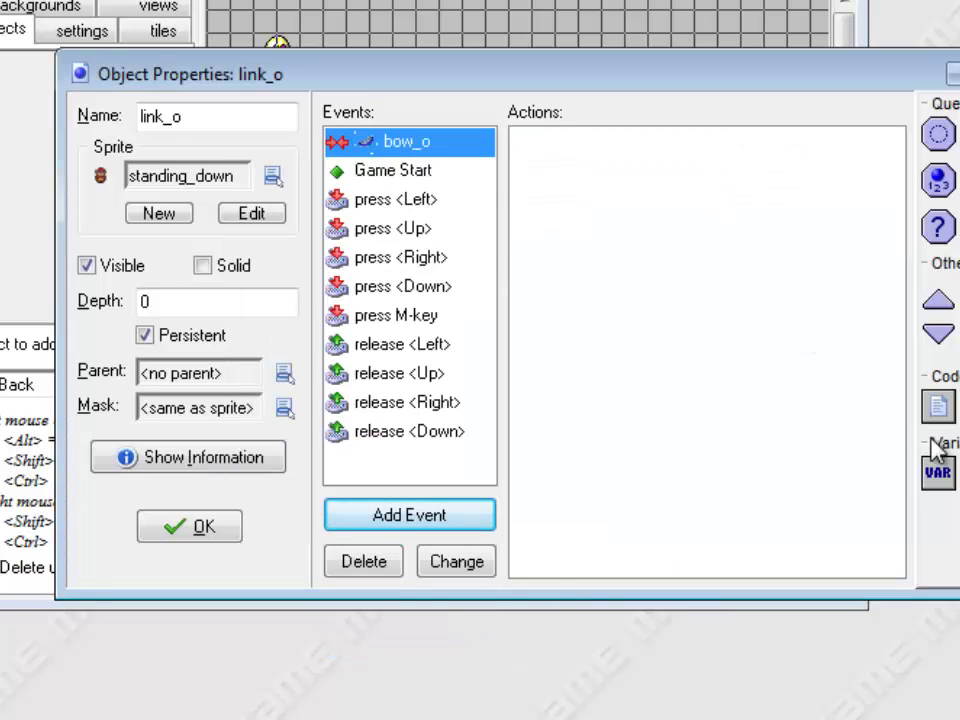
pyautogui.moveTo(938, 472); pyautogui.dragTo(694, 361)
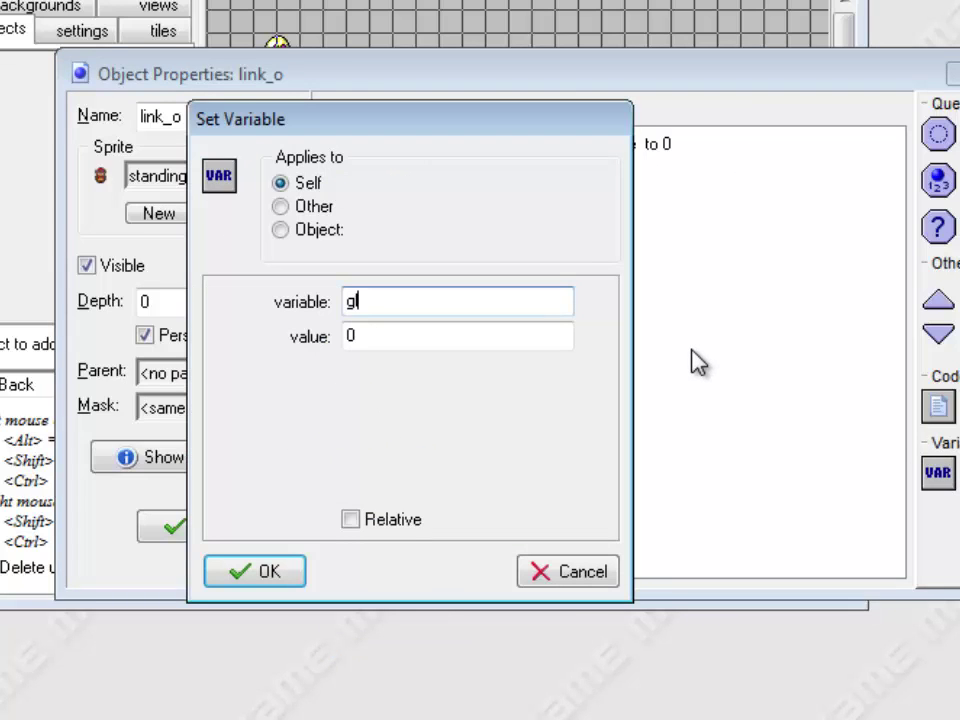
pyautogui.write('global.hasBow')
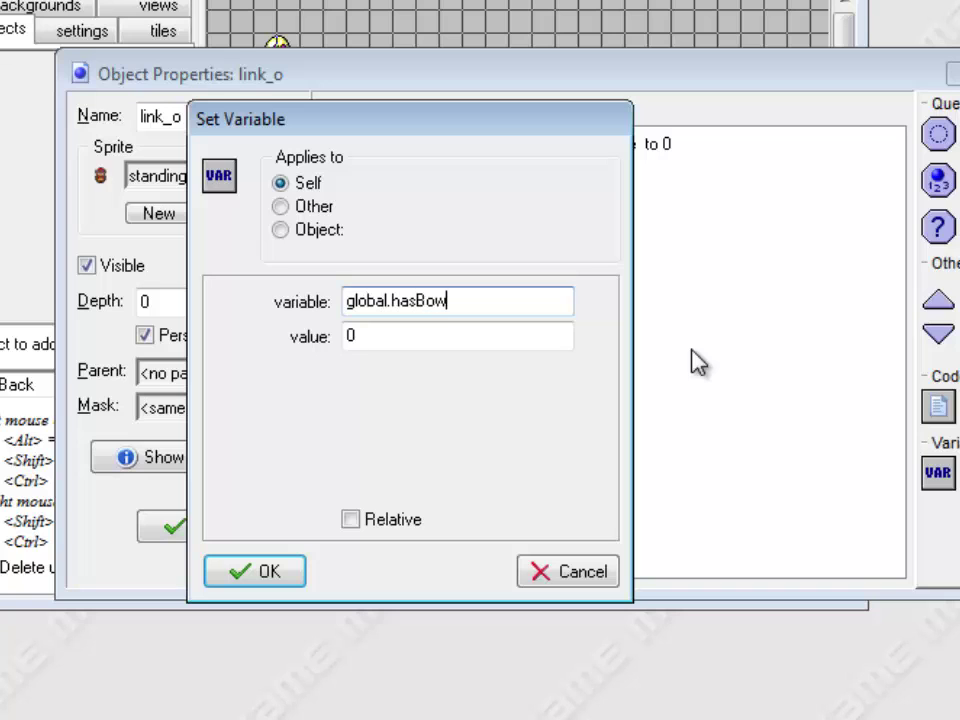
pyautogui.press('Tab')
pyautogui.write('1')
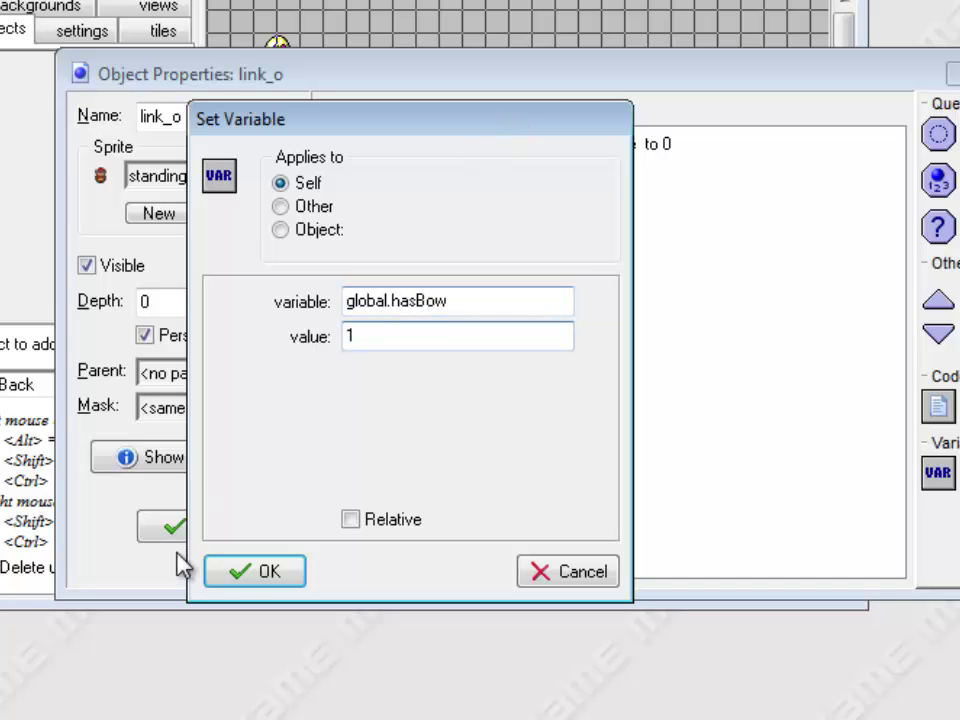
pyautogui.click(250, 571)
# - Add a Destroy Instance action applied to Other, then save and close link_o
pyautogui.click(958, 180)
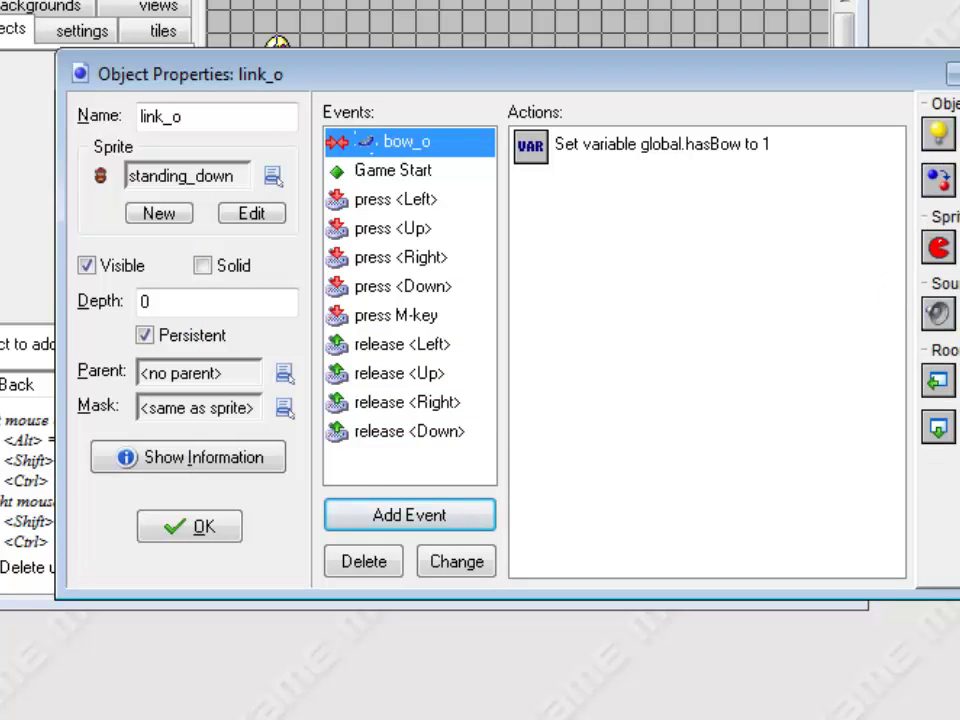
pyautogui.moveTo(959, 180); pyautogui.dragTo(565, 222)
pyautogui.click(271, 206)
pyautogui.moveTo(350, 128); pyautogui.dragTo(760, 293)
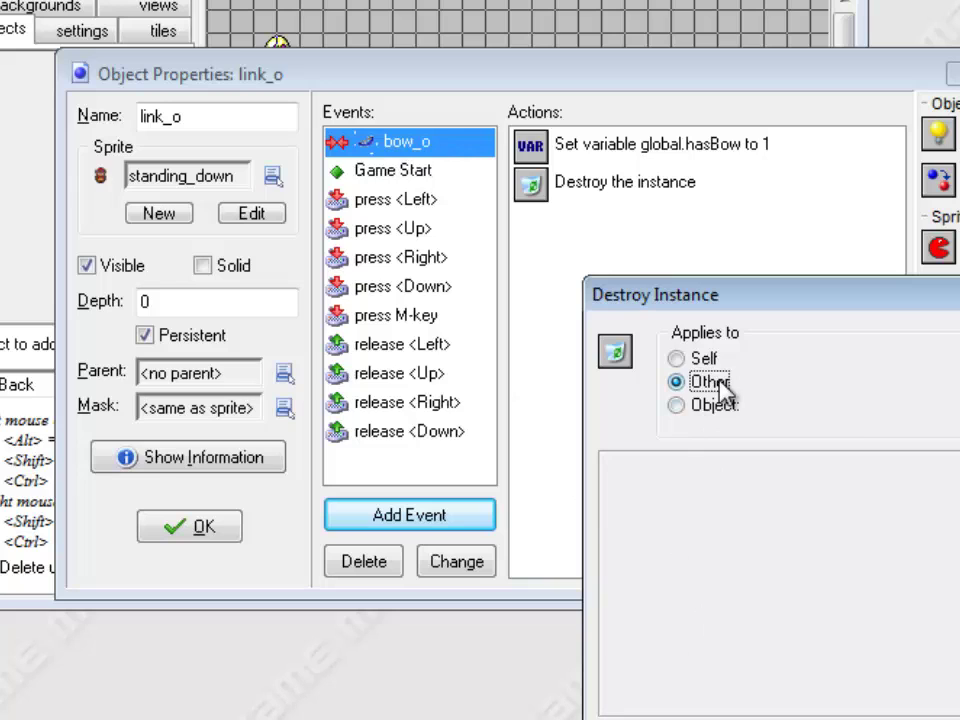
pyautogui.press('Return')
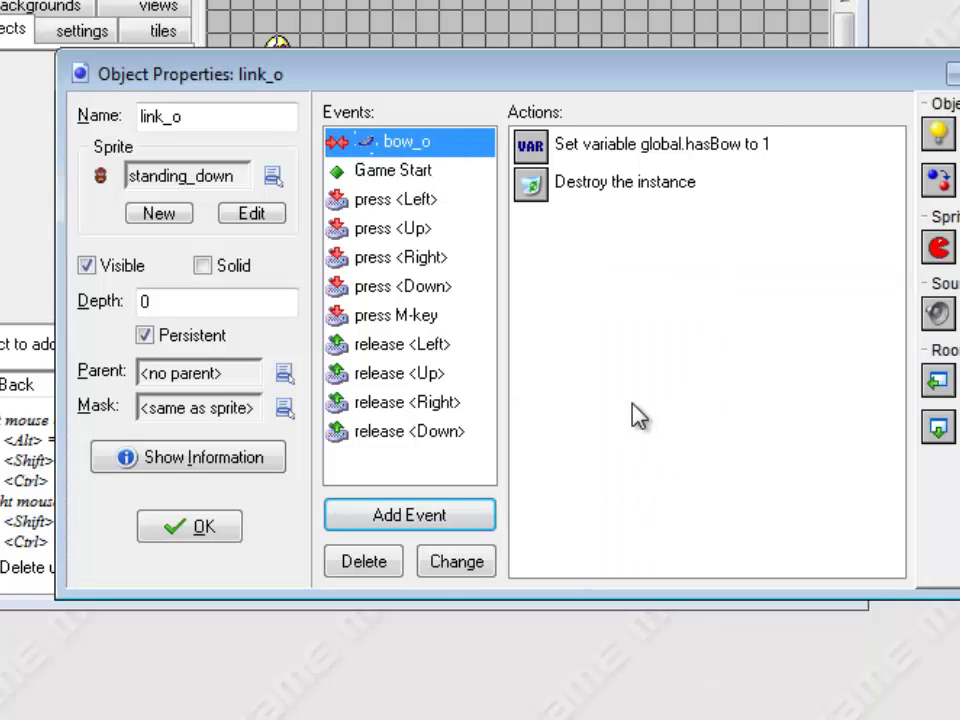
pyautogui.click(182, 534)
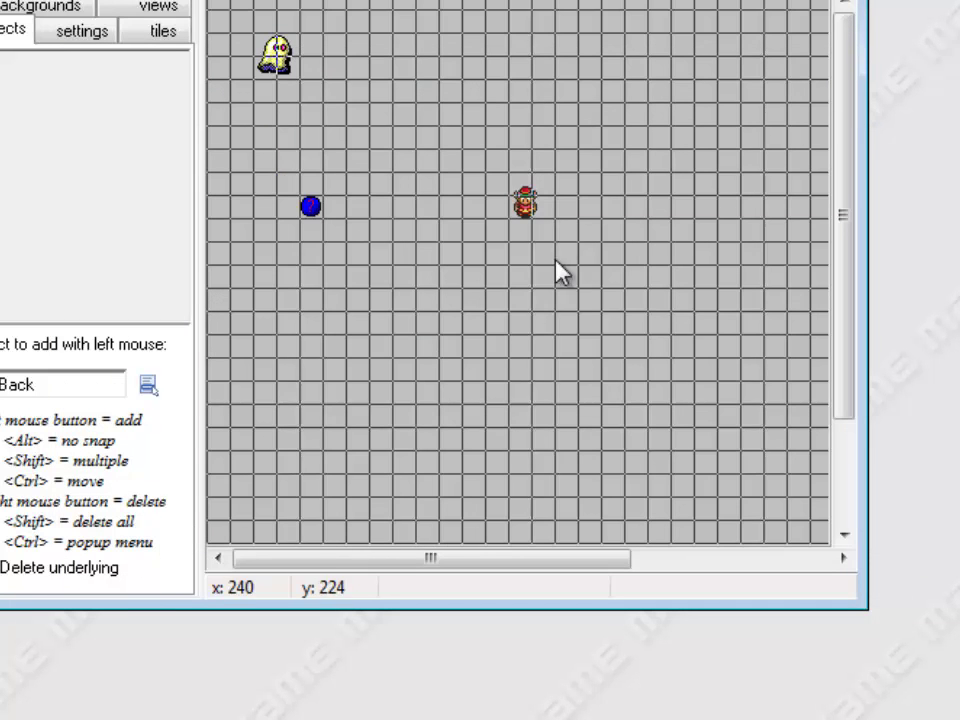
# - Place a bow_o instance in the upper-right area of room1
pyautogui.click(139, 396)
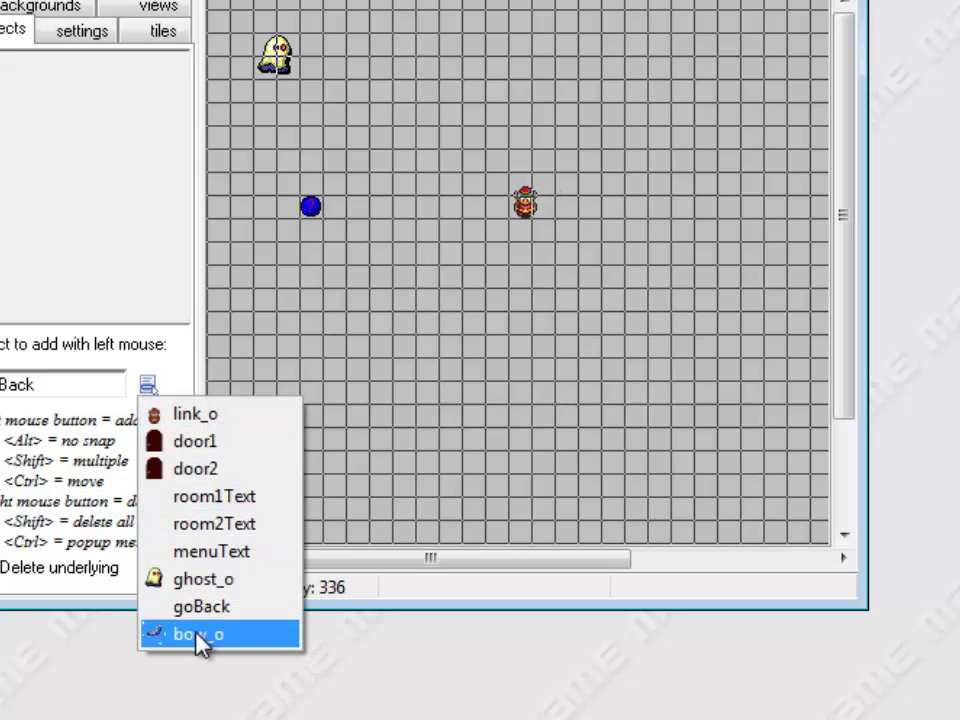
pyautogui.click(197, 634)
pyautogui.moveTo(580, 434); pyautogui.dragTo(795, 162)
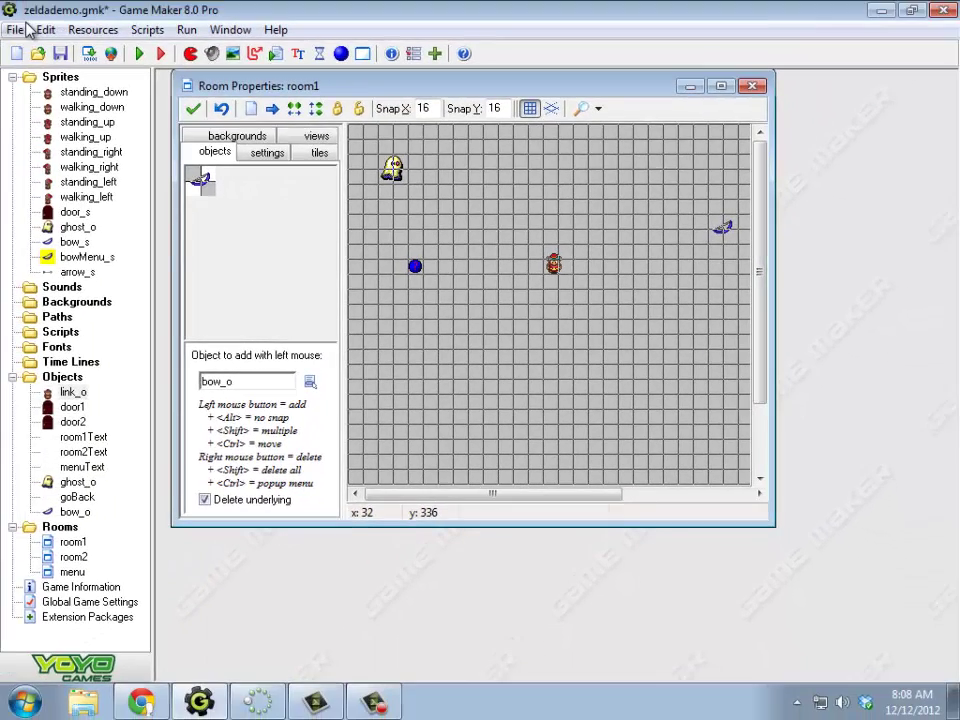
# - Run the game in debug mode and list its global variables, hasBow and bowEquip at 0
pyautogui.click(163, 54)
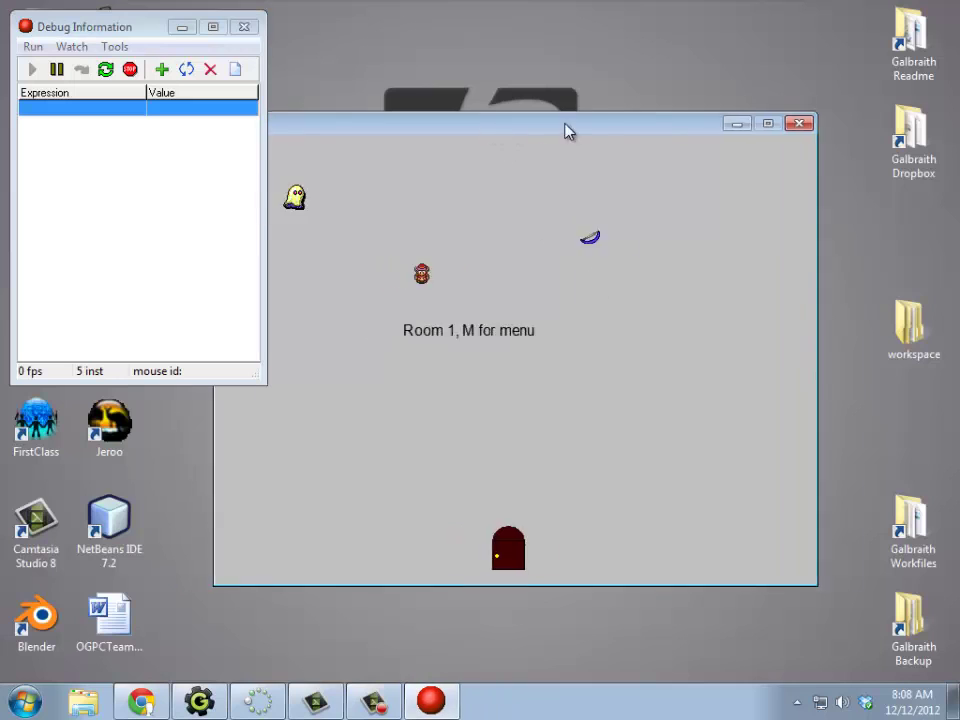
pyautogui.moveTo(573, 113); pyautogui.dragTo(576, 107)
pyautogui.moveTo(130, 30); pyautogui.dragTo(130, 102)
pyautogui.click(116, 118)
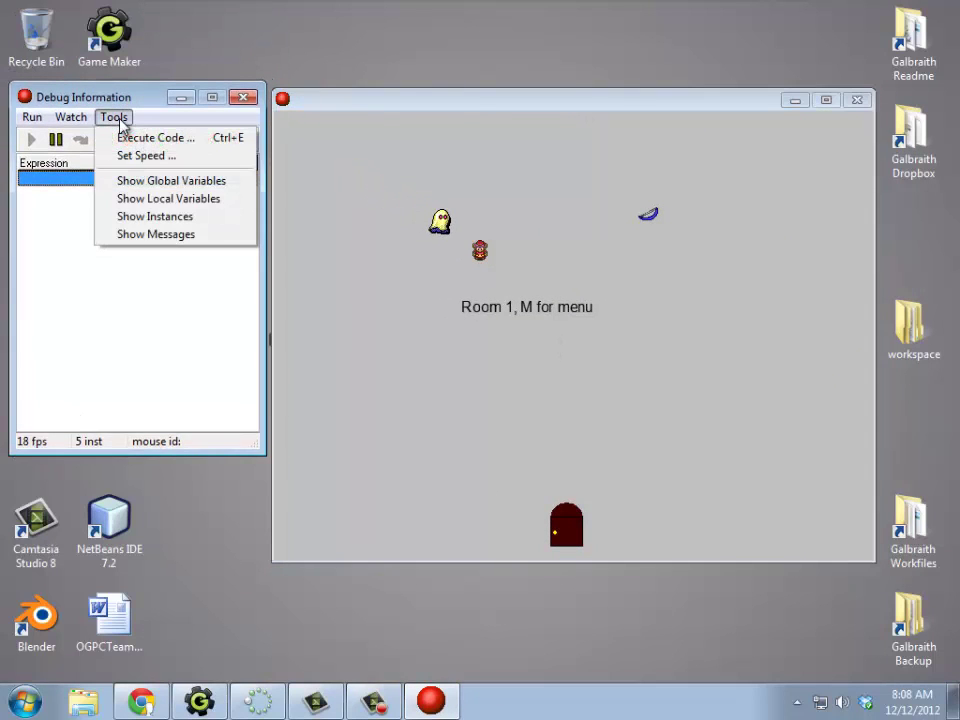
pyautogui.click(150, 190)
pyautogui.moveTo(345, 537); pyautogui.dragTo(349, 658)
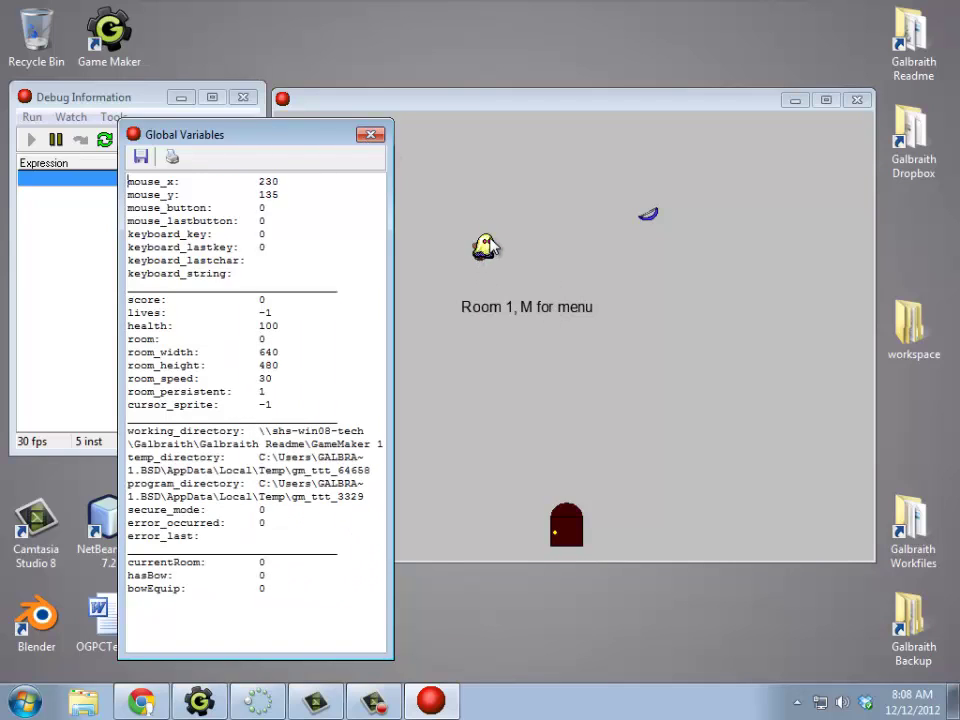
pyautogui.click(370, 134)
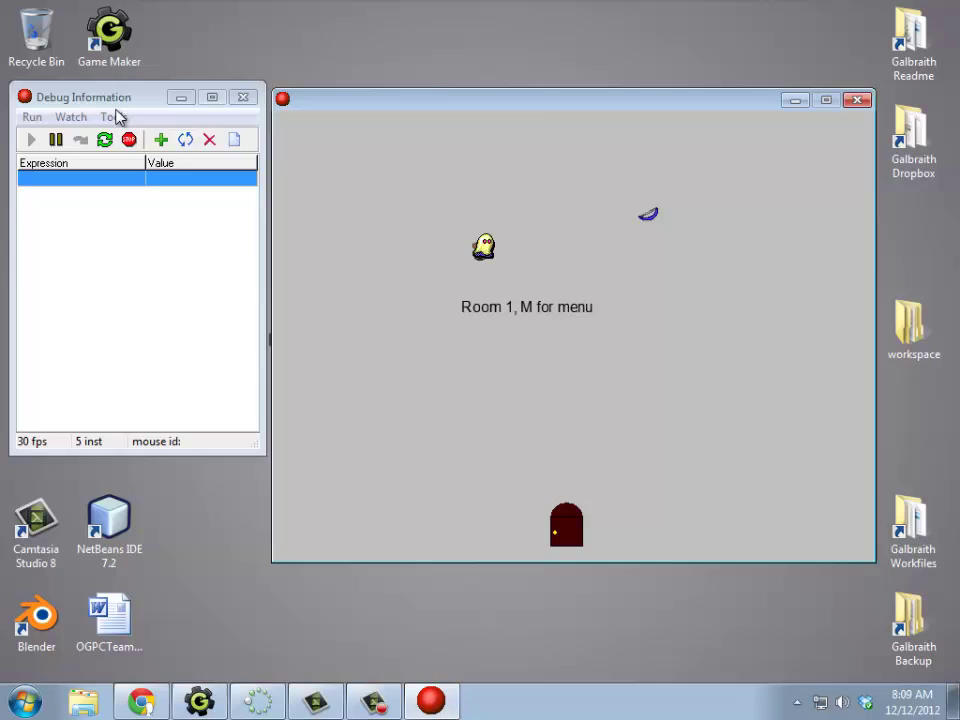
pyautogui.click(114, 117)
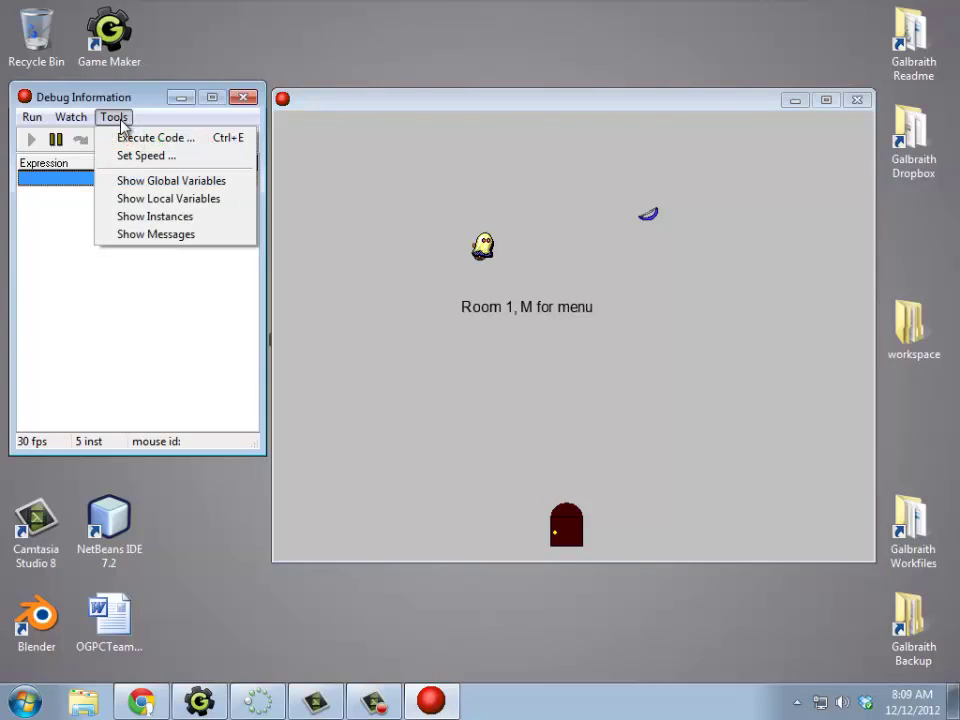
pyautogui.click(187, 217)
pyautogui.moveTo(281, 163); pyautogui.dragTo(168, 193)
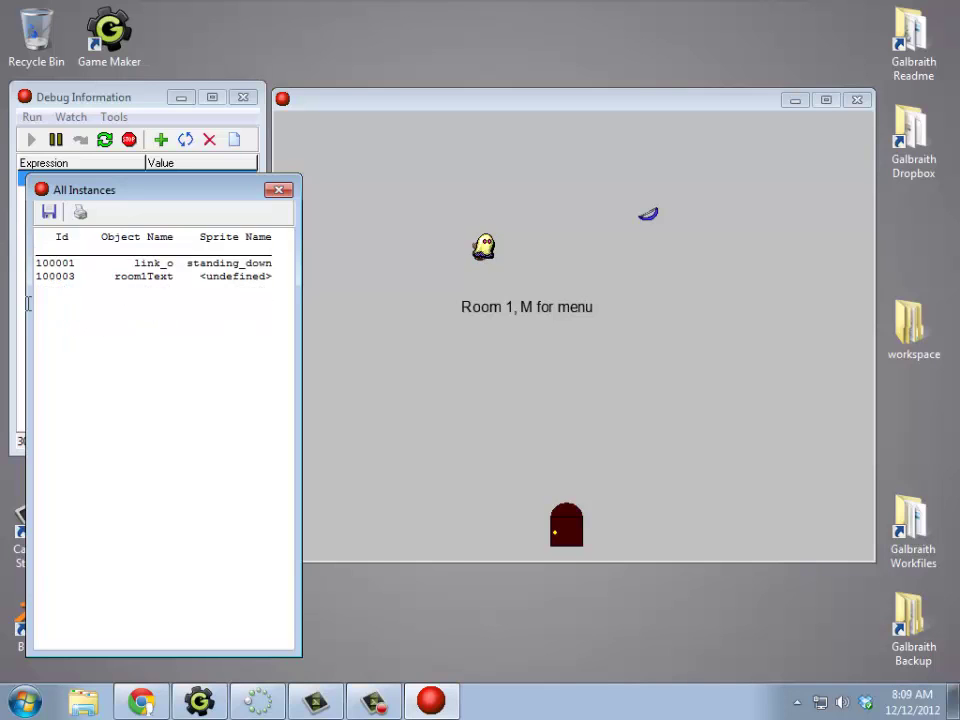
pyautogui.doubleClick(50, 302)
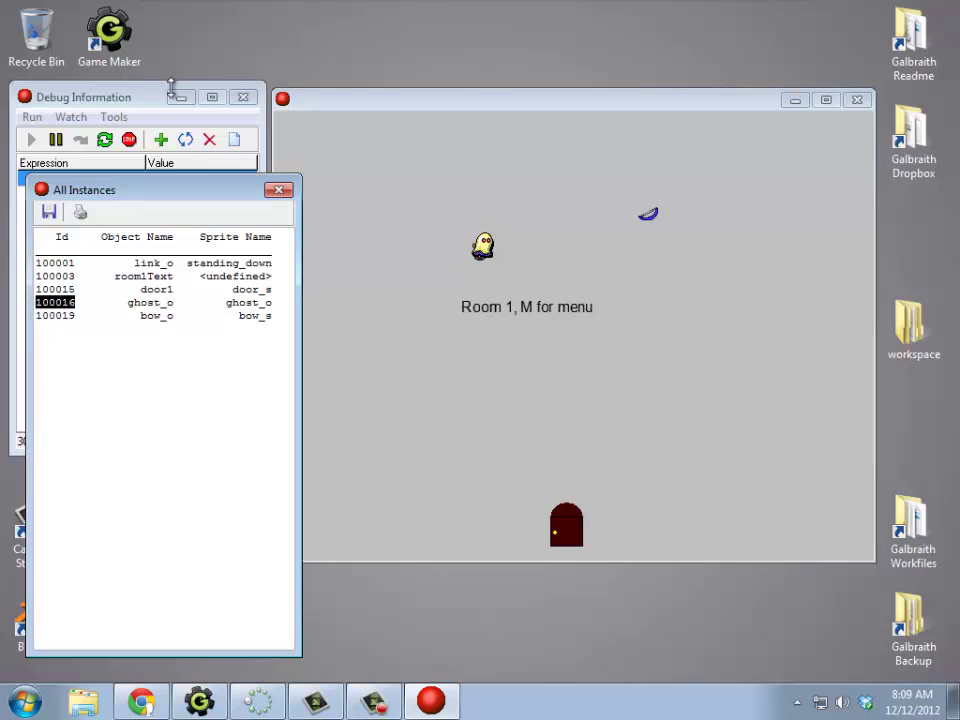
pyautogui.moveTo(128, 189); pyautogui.dragTo(379, 90)
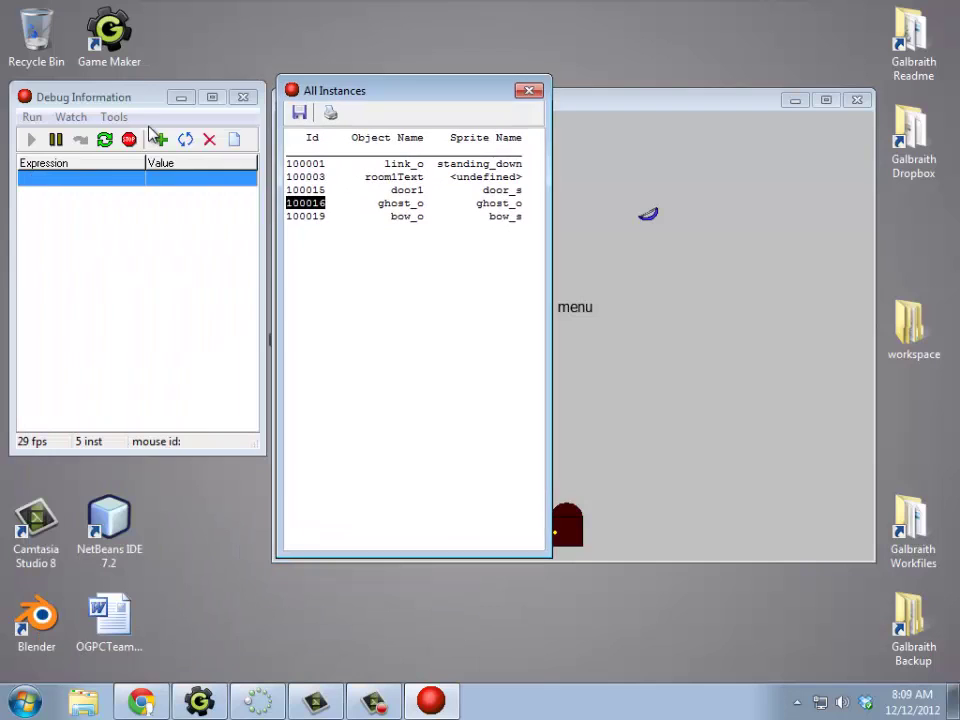
pyautogui.click(113, 117)
pyautogui.click(155, 199)
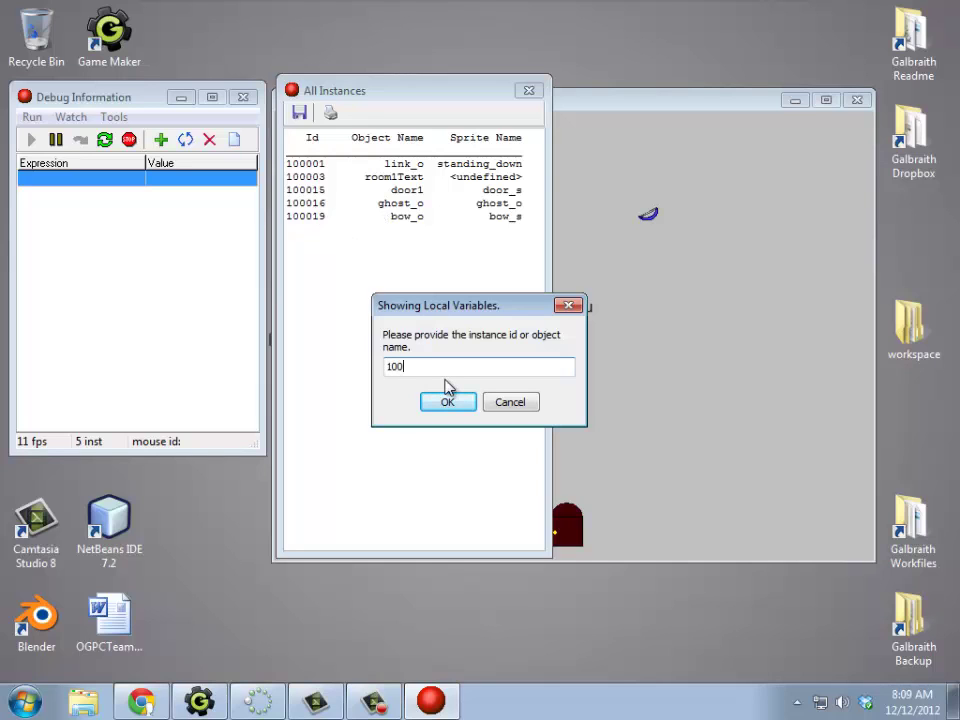
pyautogui.click(432, 400)
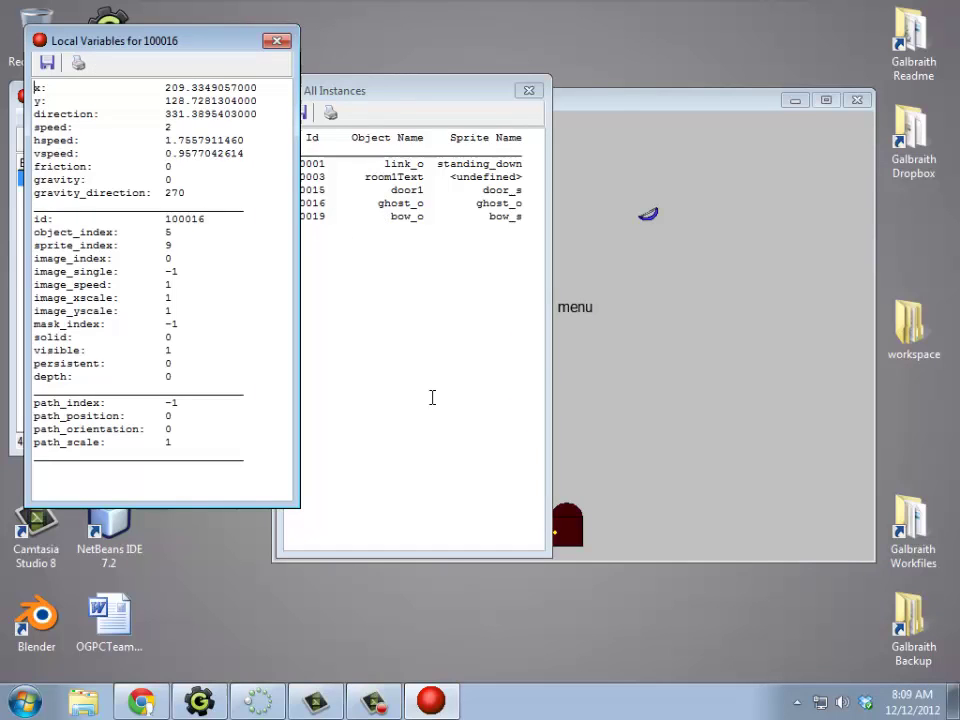
pyautogui.click(528, 91)
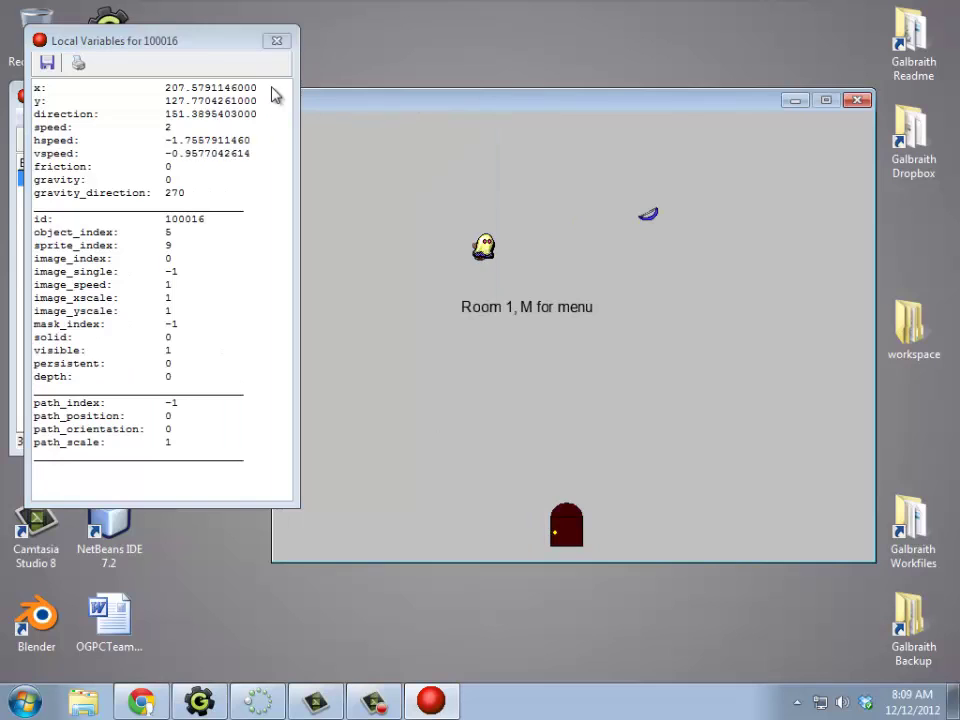
pyautogui.moveTo(186, 53); pyautogui.dragTo(189, 125)
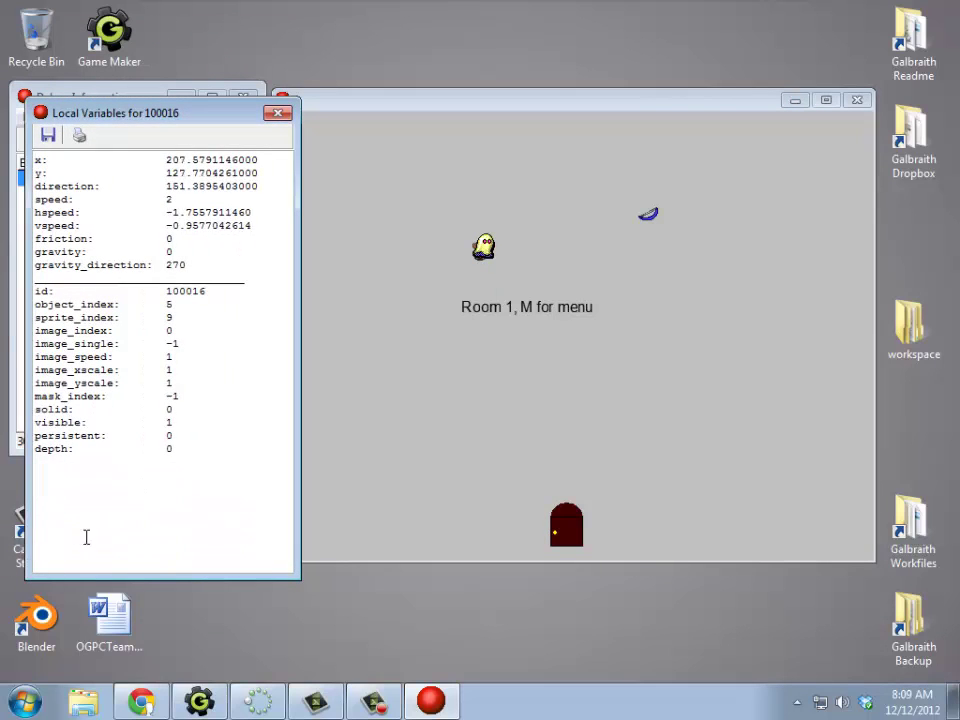
pyautogui.moveTo(588, 108); pyautogui.dragTo(628, 87)
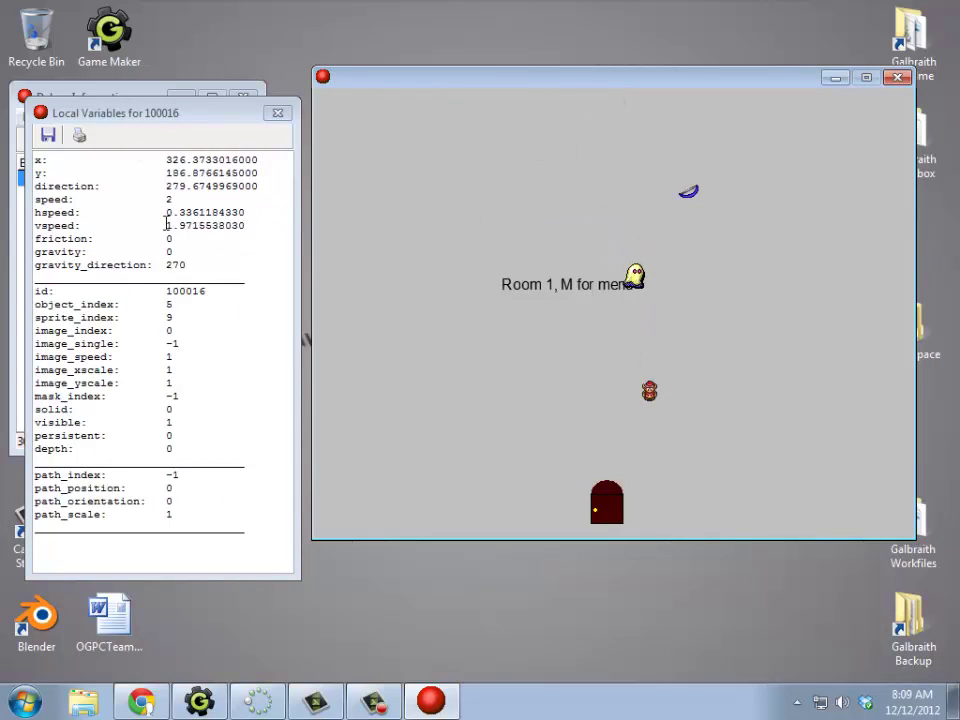
pyautogui.press('Left')
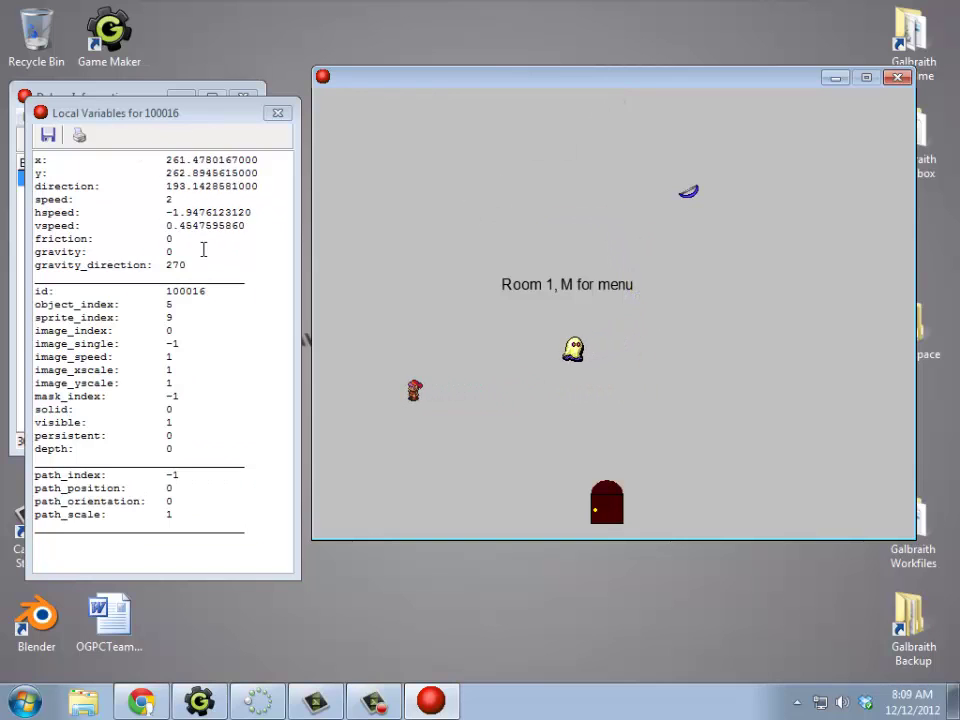
pyautogui.press('Up')
pyautogui.press('Up')
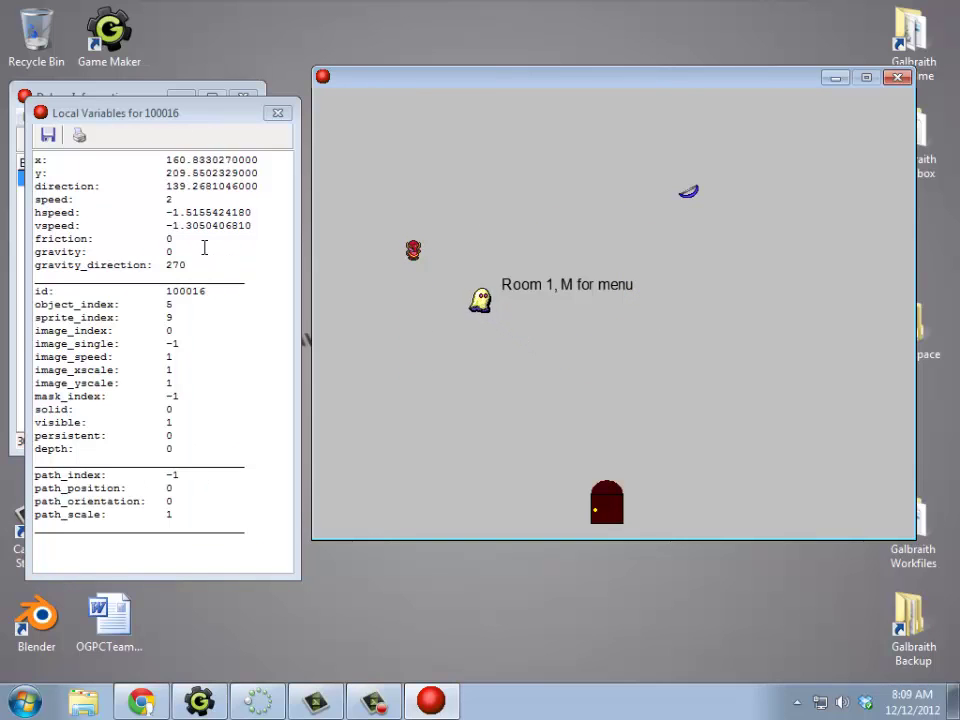
# - Close the ghost's local variables and show the global variables list instead
pyautogui.click(278, 113)
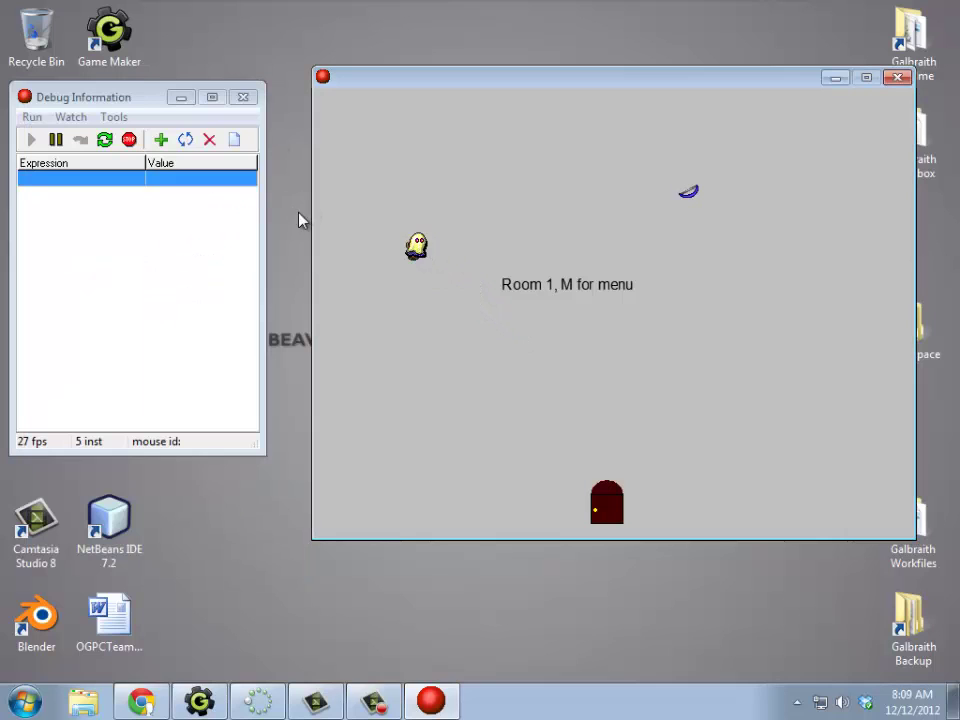
pyautogui.click(112, 118)
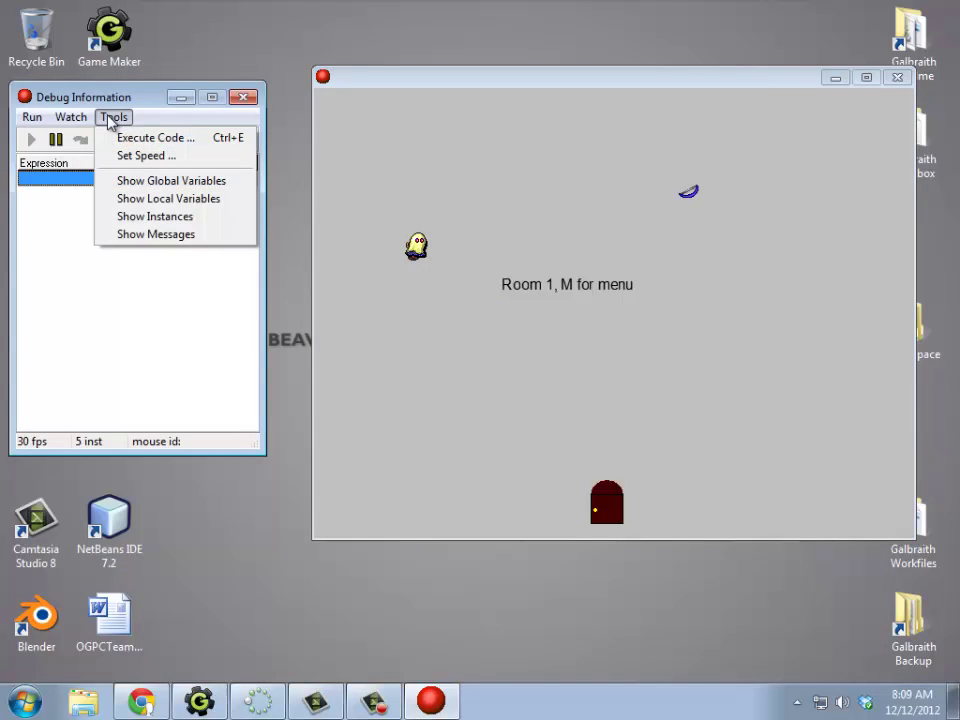
pyautogui.click(165, 181)
pyautogui.moveTo(261, 150); pyautogui.dragTo(182, 78)
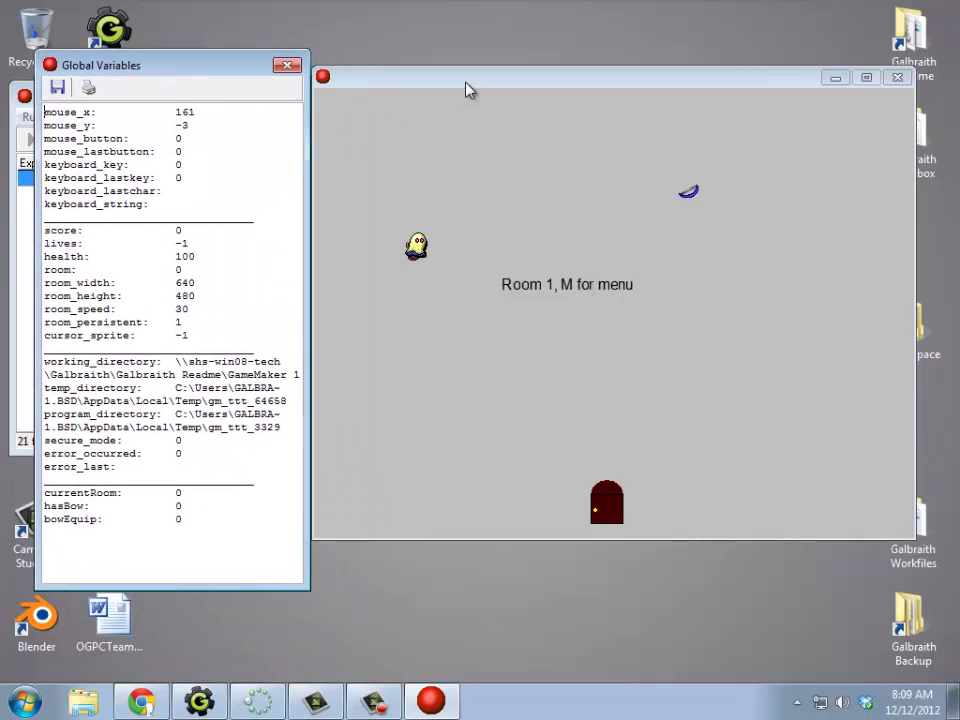
pyautogui.moveTo(466, 84); pyautogui.dragTo(472, 69)
# - Walk the player right and up onto the bow so hasBow becomes 1, then close the list
pyautogui.press('Right')
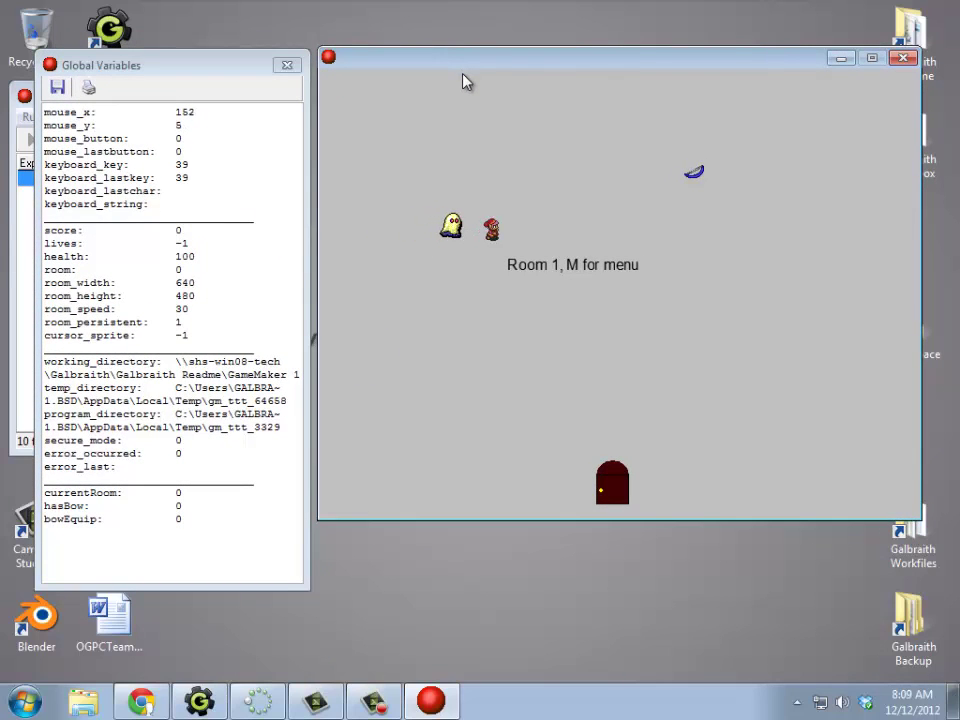
pyautogui.press('Up')
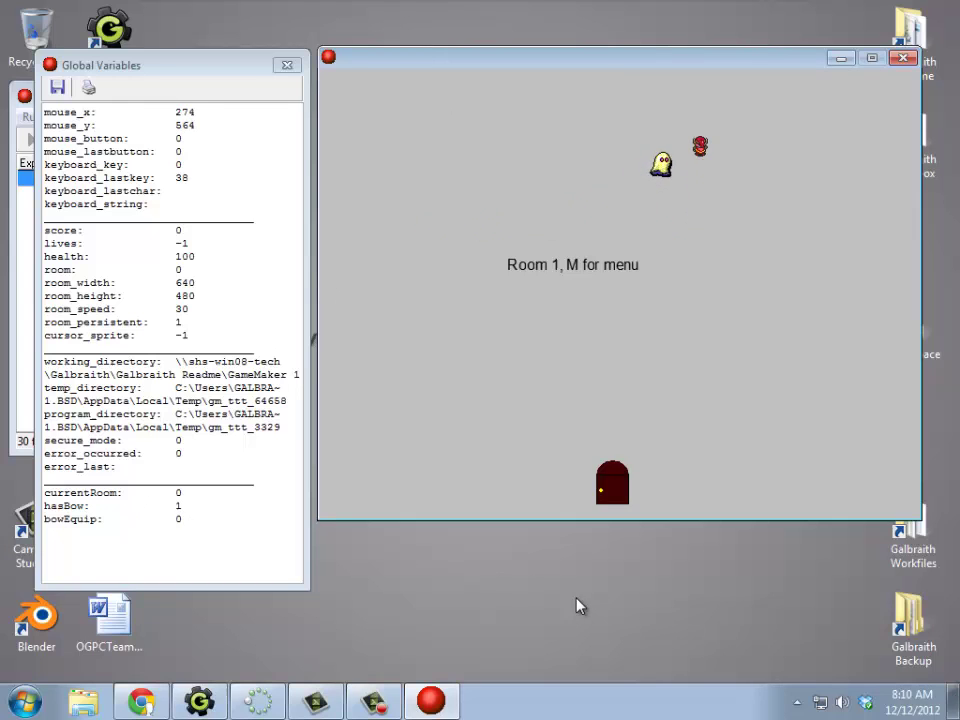
pyautogui.click(286, 65)
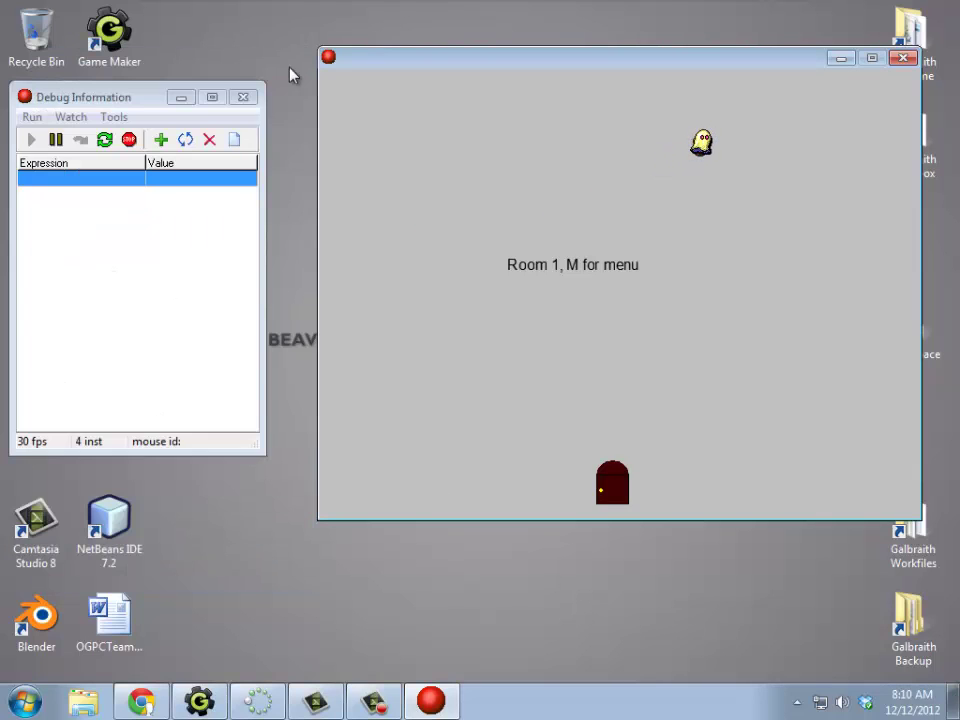
# - Stop the game and create a new object named bowMenu_o
pyautogui.click(904, 58)
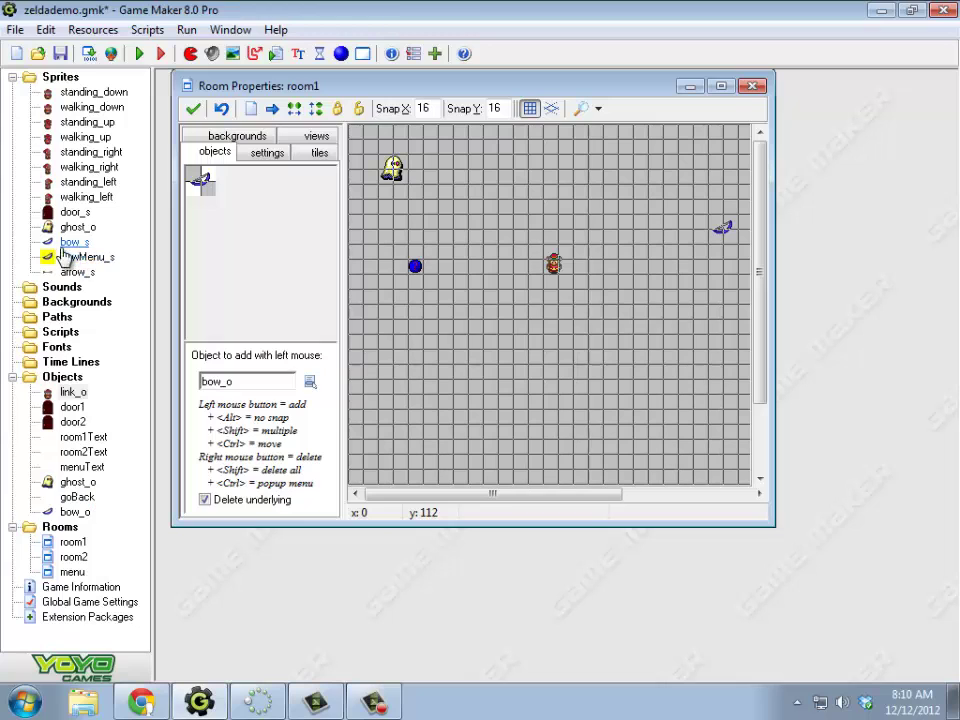
pyautogui.rightClick(62, 380)
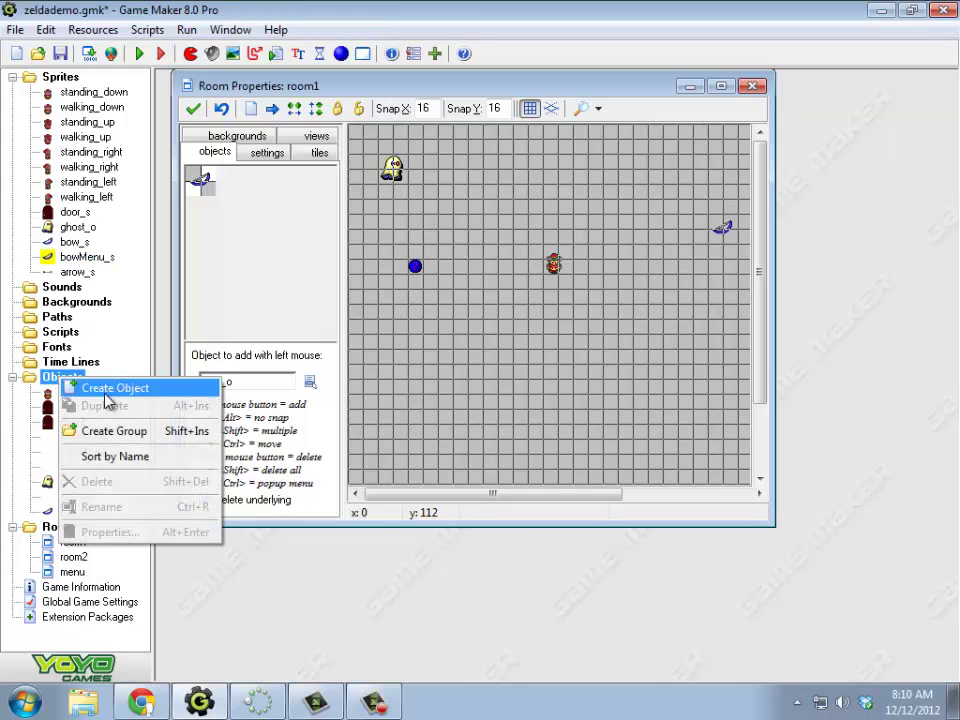
pyautogui.click(120, 386)
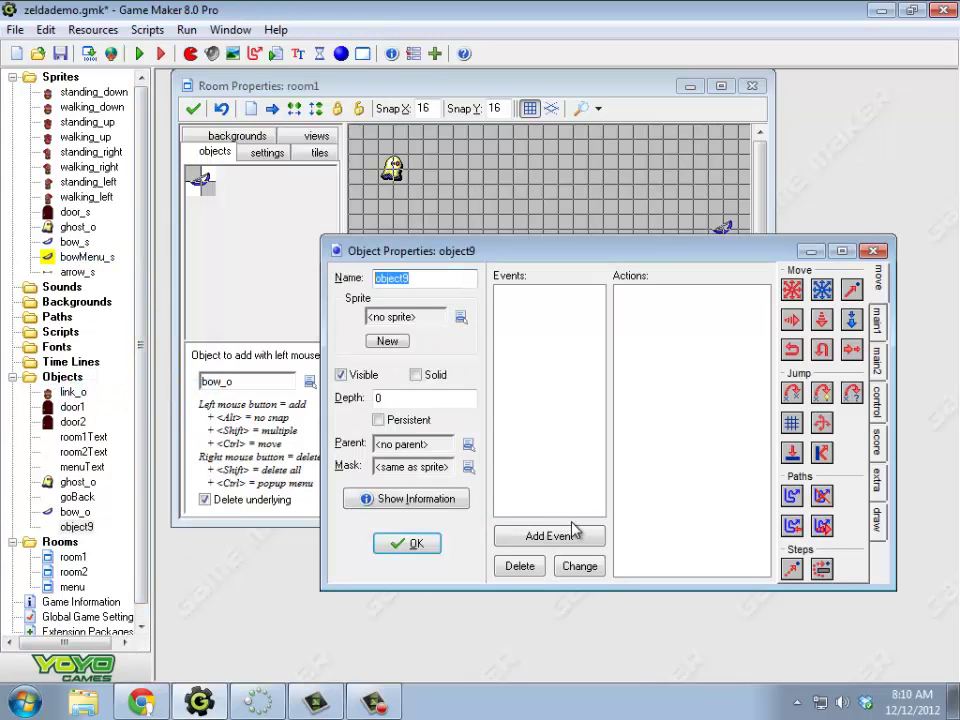
pyautogui.write('f')
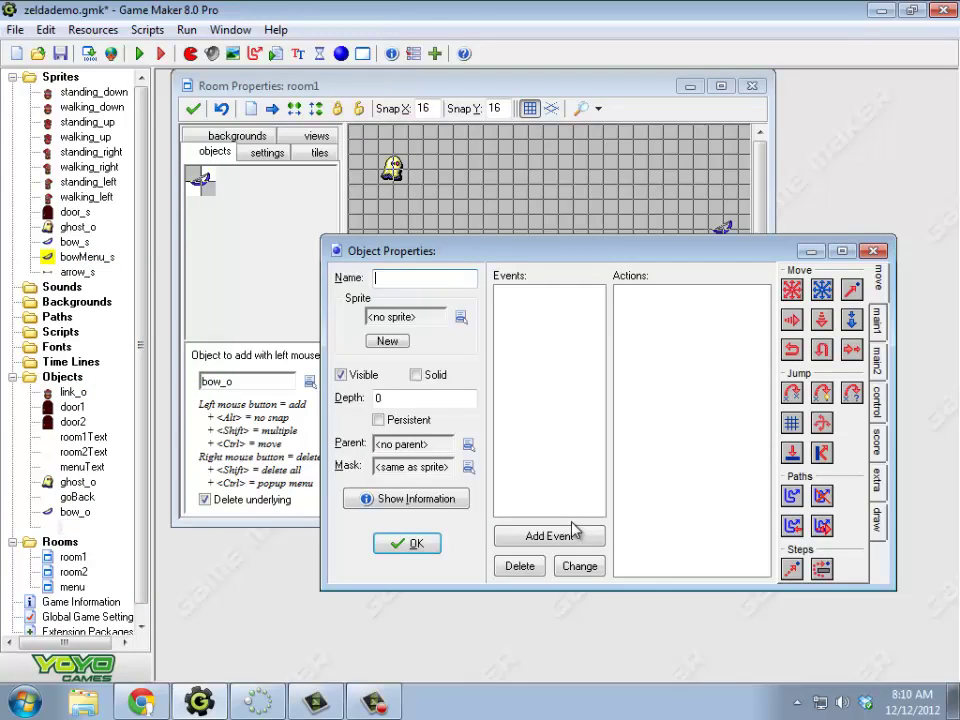
pyautogui.write('owMenu_o')
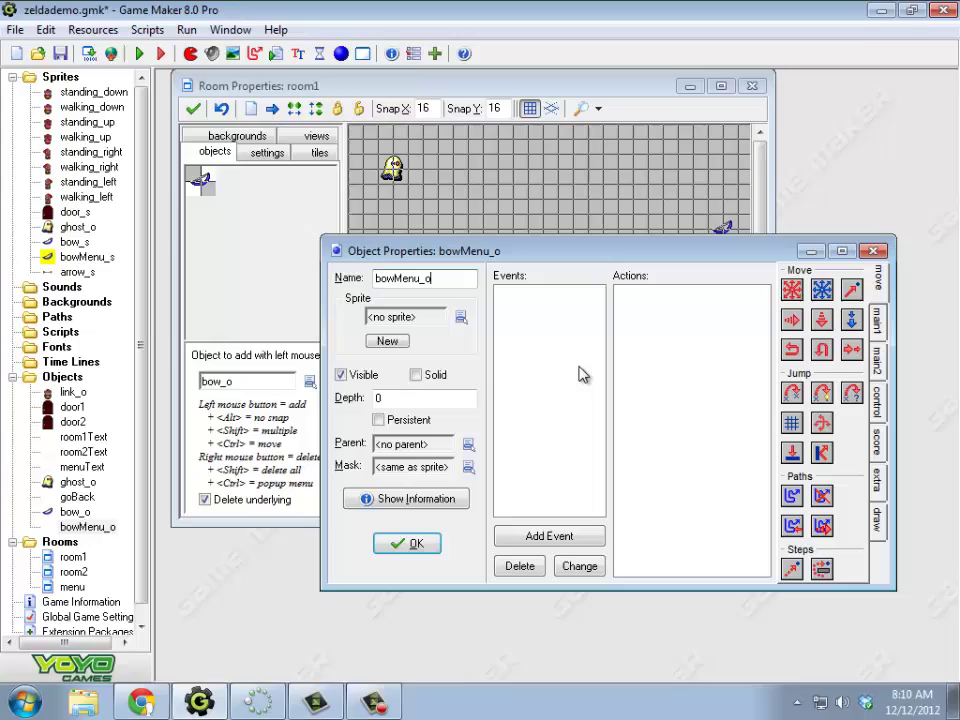
# - Assign the bowMenu_s sprite to the new object
pyautogui.moveTo(527, 265); pyautogui.dragTo(395, 332)
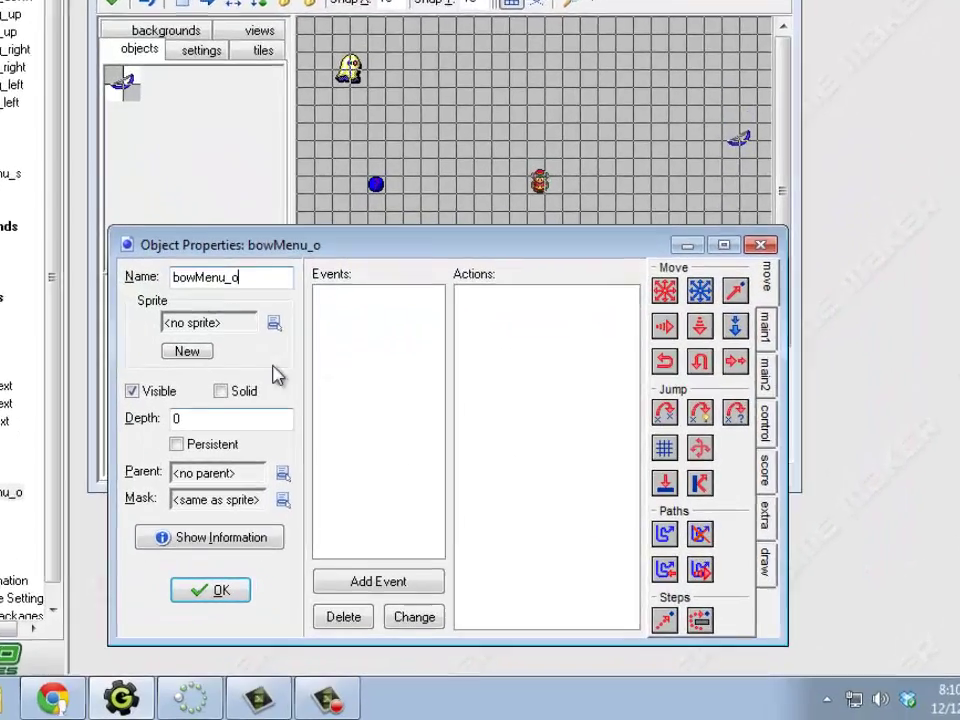
pyautogui.click(329, 383)
pyautogui.click(394, 619)
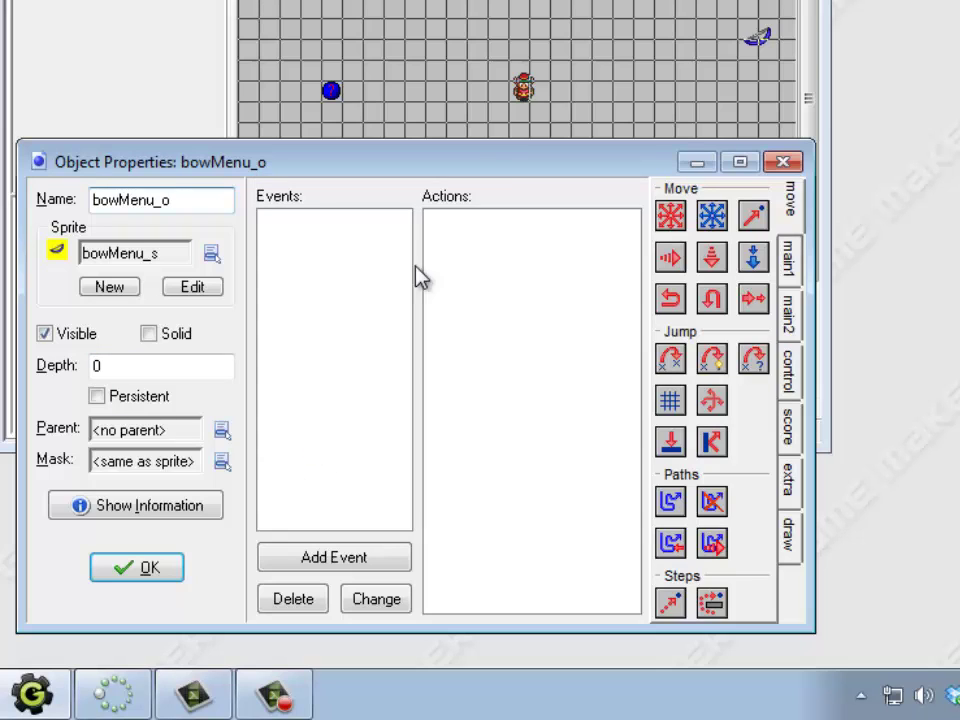
# - Add a Left Pressed mouse event to bowMenu_o
pyautogui.moveTo(492, 162); pyautogui.dragTo(497, 128)
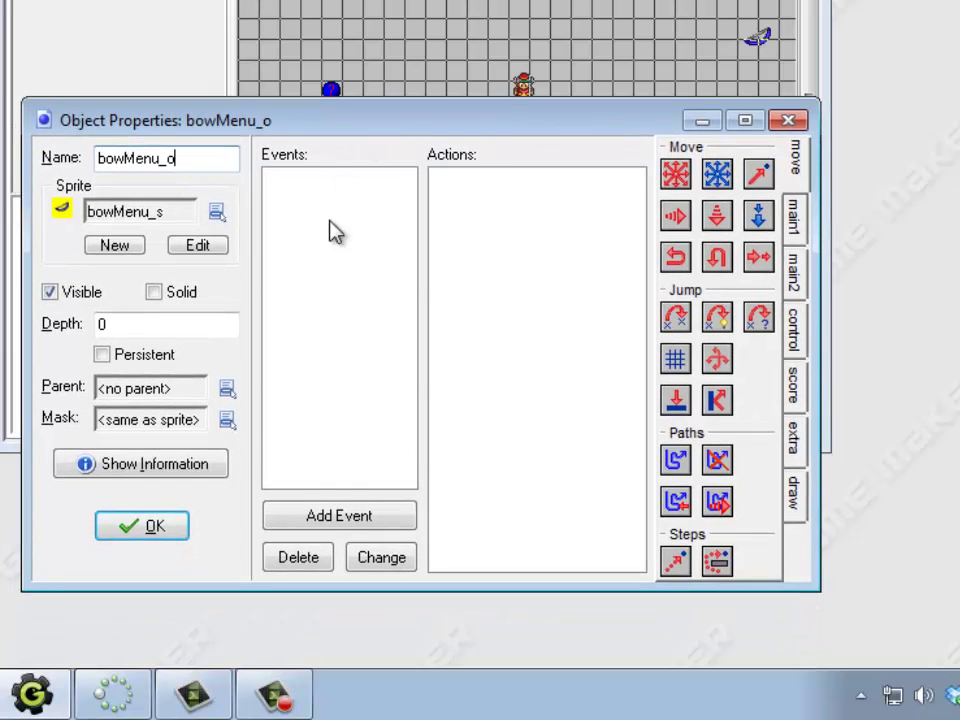
pyautogui.click(358, 513)
pyautogui.click(518, 106)
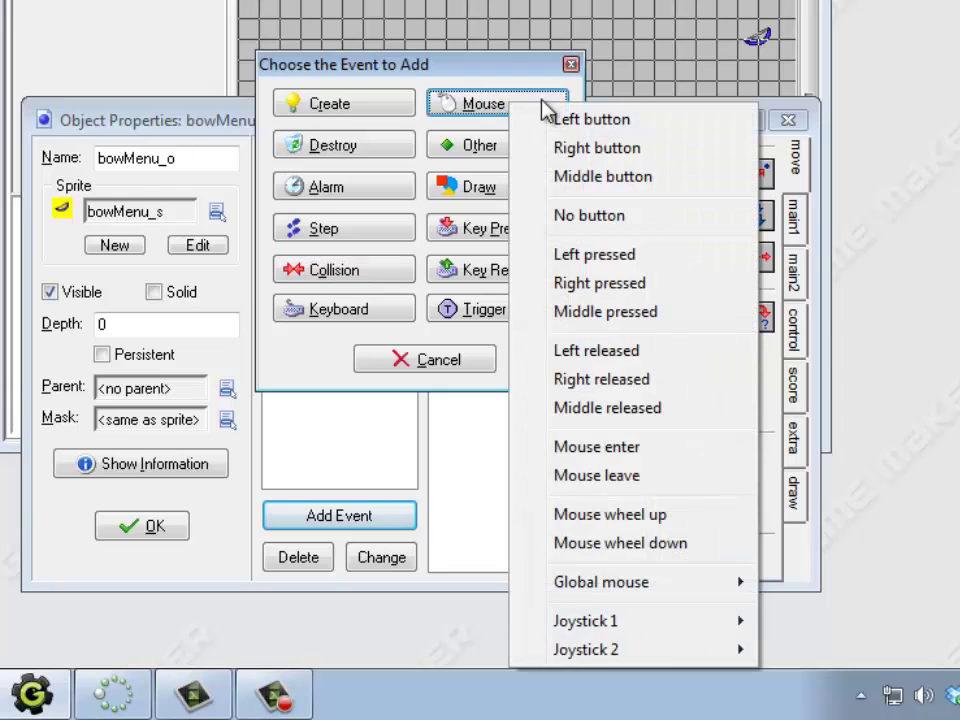
pyautogui.click(618, 260)
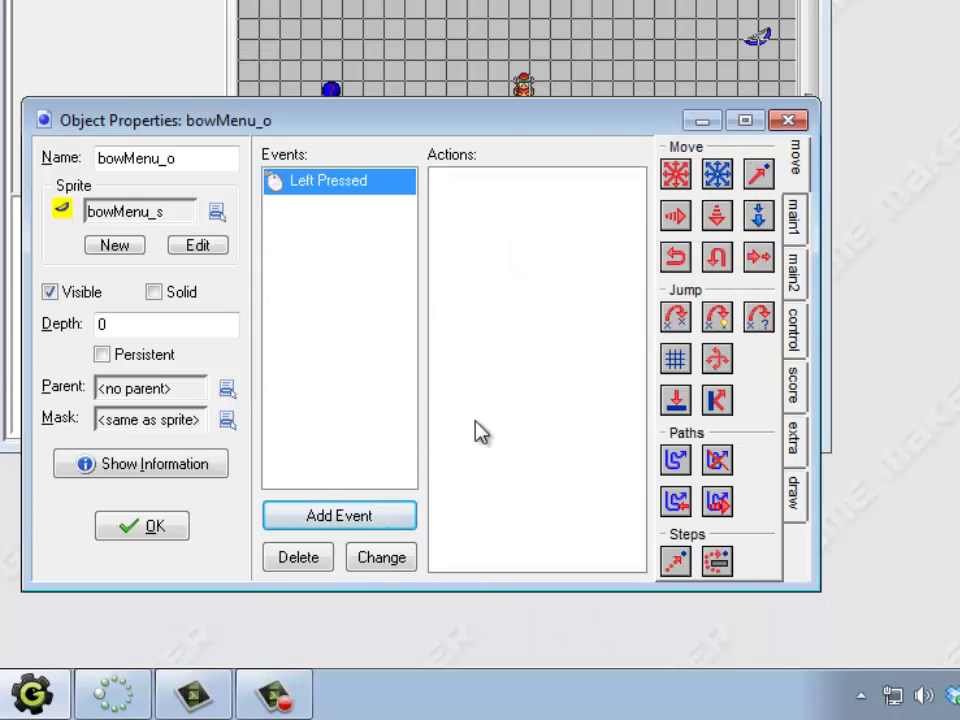
# - Add a Set Variable action setting global.bowEquip to 1
pyautogui.click(797, 321)
pyautogui.moveTo(675, 482); pyautogui.dragTo(482, 294)
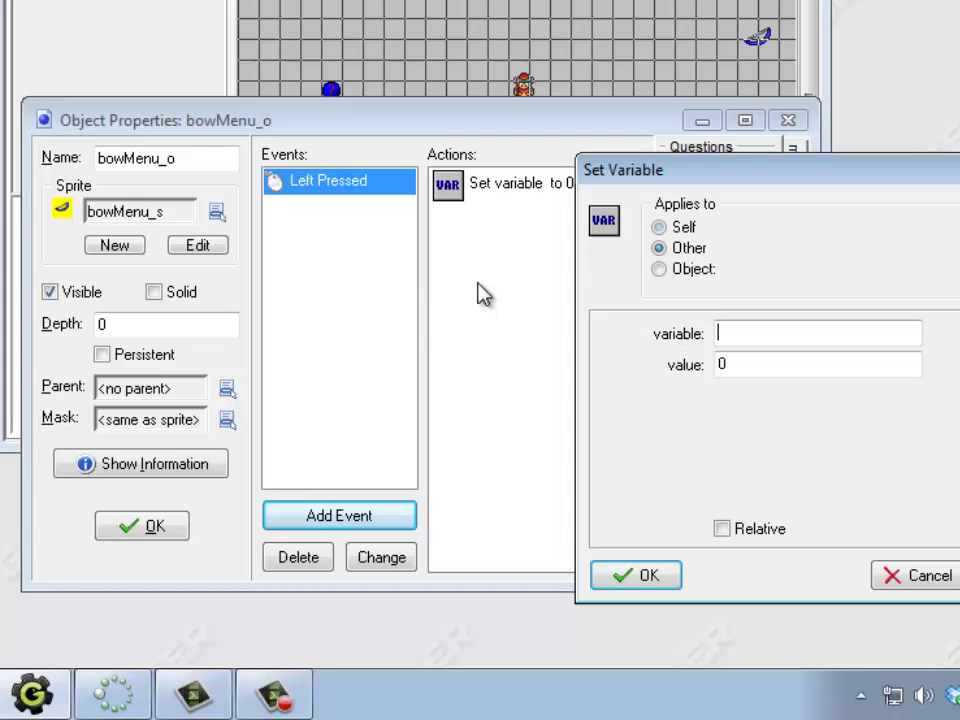
pyautogui.write('b')
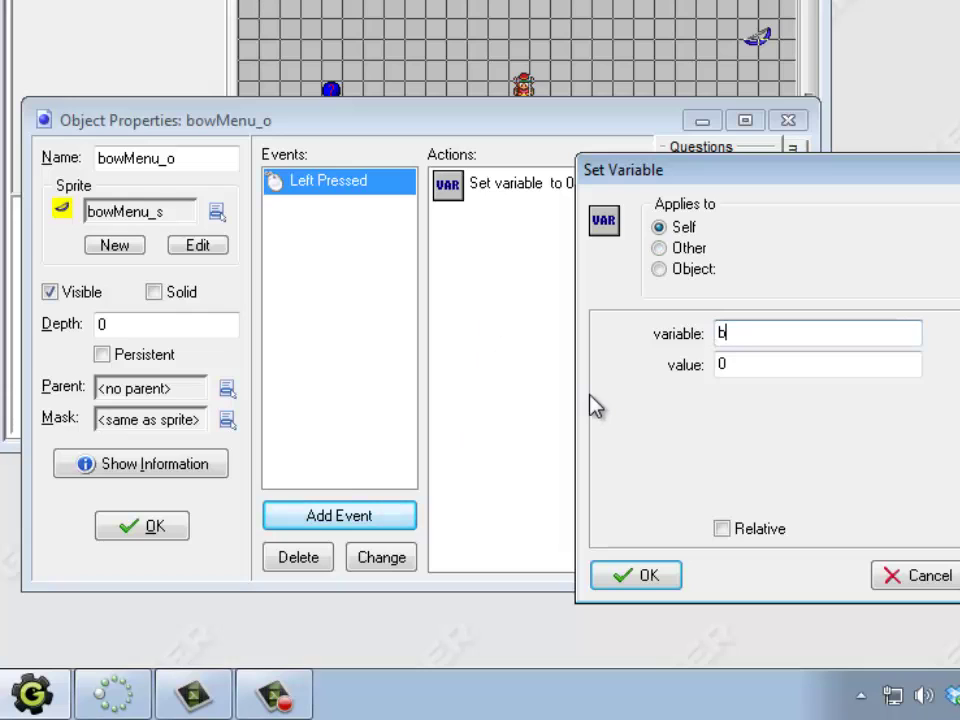
pyautogui.press('BackSpace')
pyautogui.write('gloa')
pyautogui.write('al.g')
pyautogui.press('BackSpace')
pyautogui.write('bowEqui')
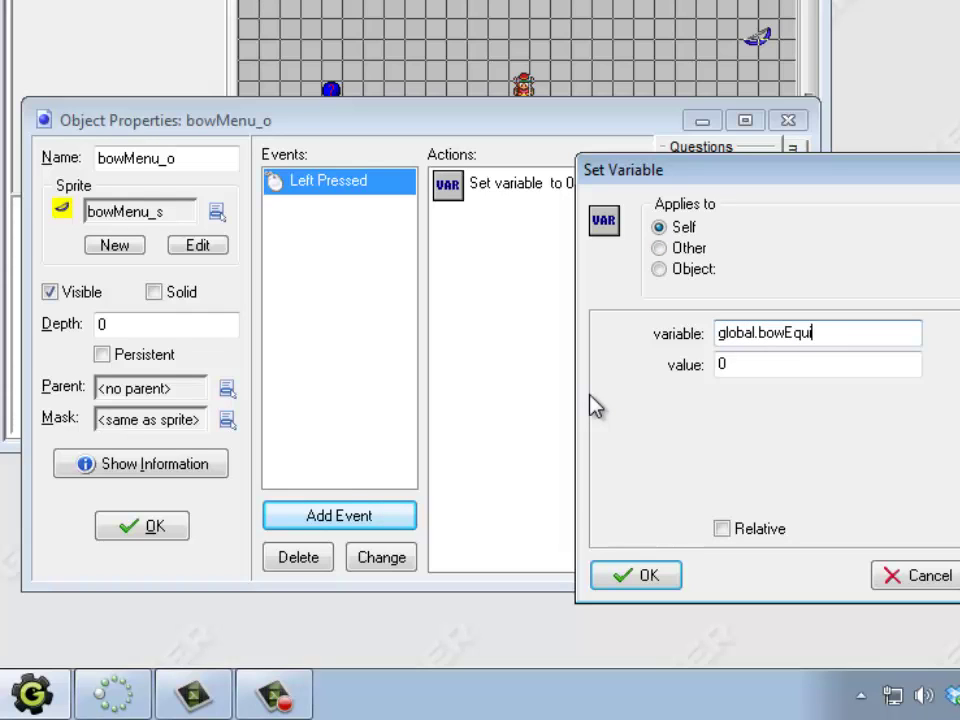
pyautogui.write('p')
pyautogui.press('Tab')
pyautogui.write('1')
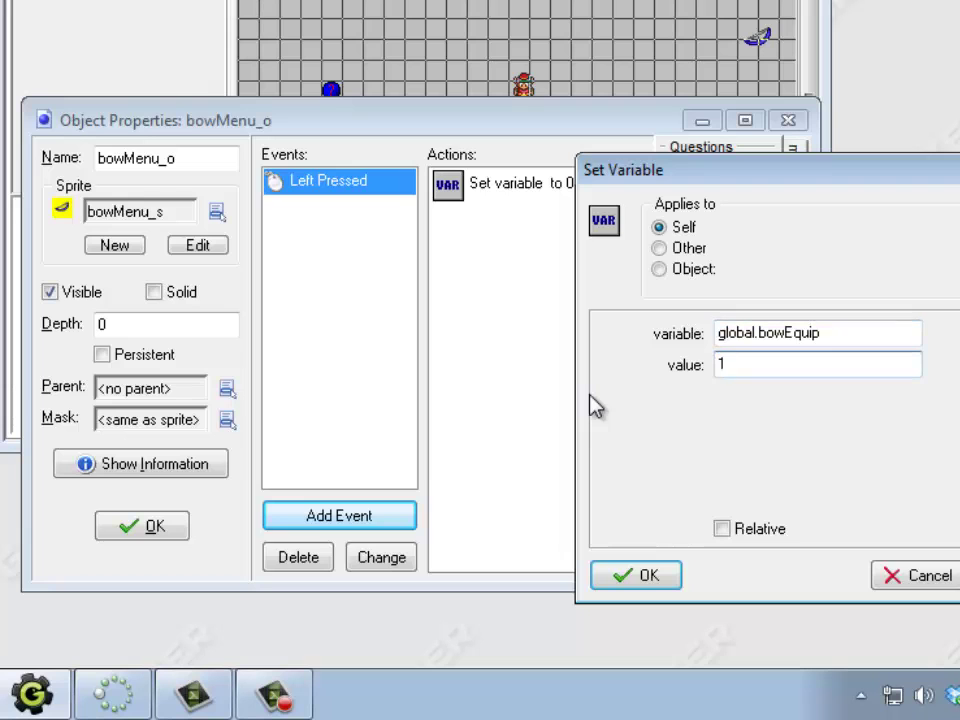
pyautogui.click(648, 576)
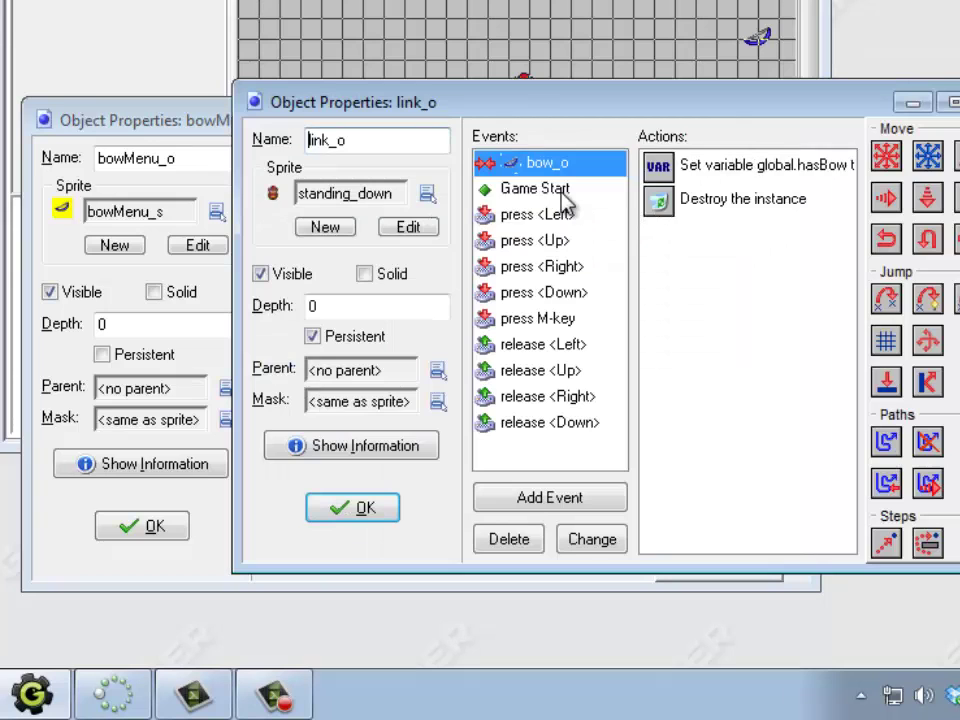
# - Review link_o's Game Start action initialising global.bowEquip, then close link_o
pyautogui.click(560, 188)
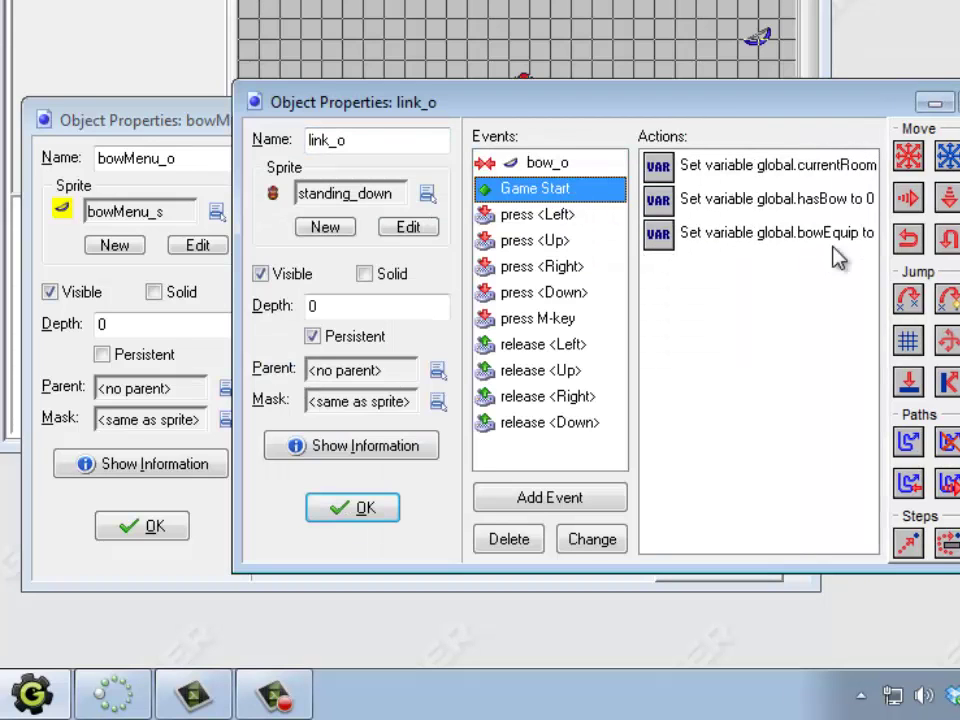
pyautogui.click(768, 240)
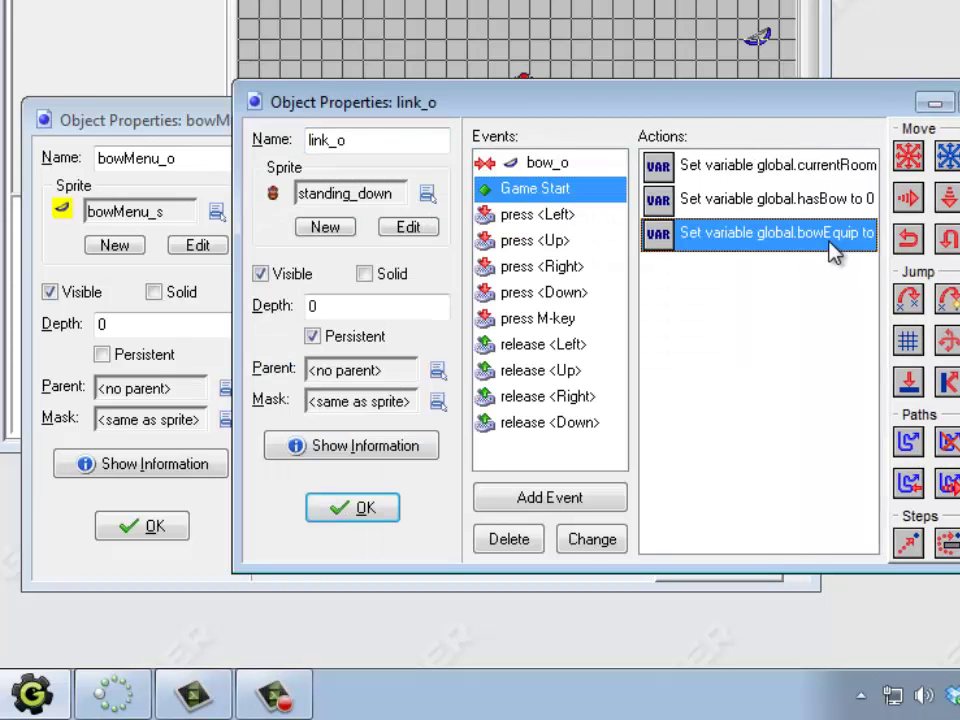
pyautogui.click(358, 510)
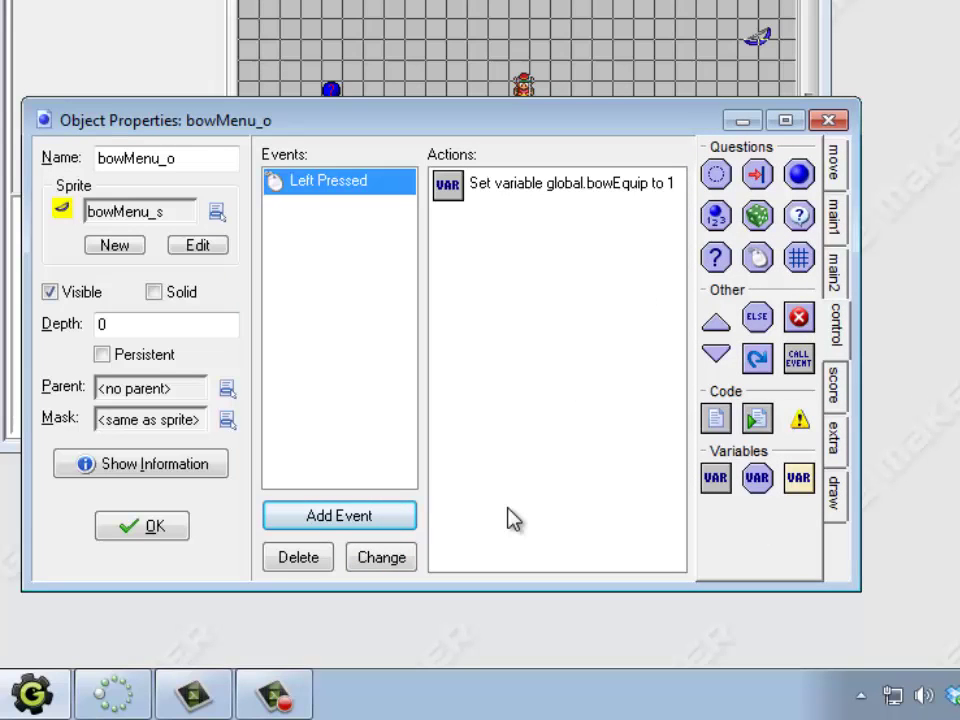
# - Close bowMenu_o, review goBack's Room Start code, and add a test that global.hasBow equals 1
pyautogui.click(141, 528)
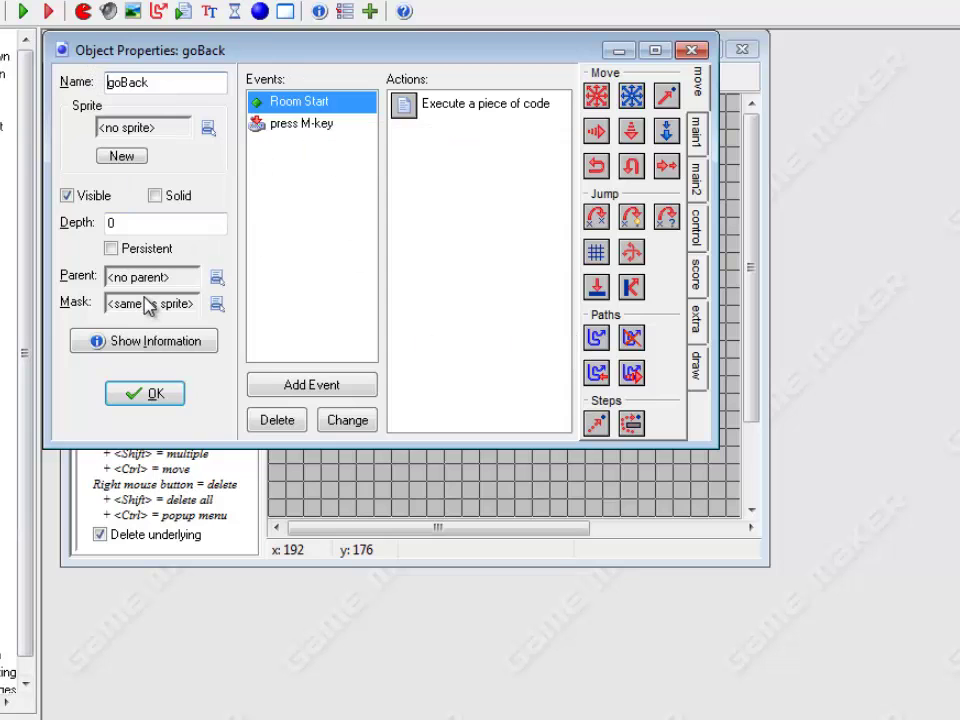
pyautogui.doubleClick(490, 108)
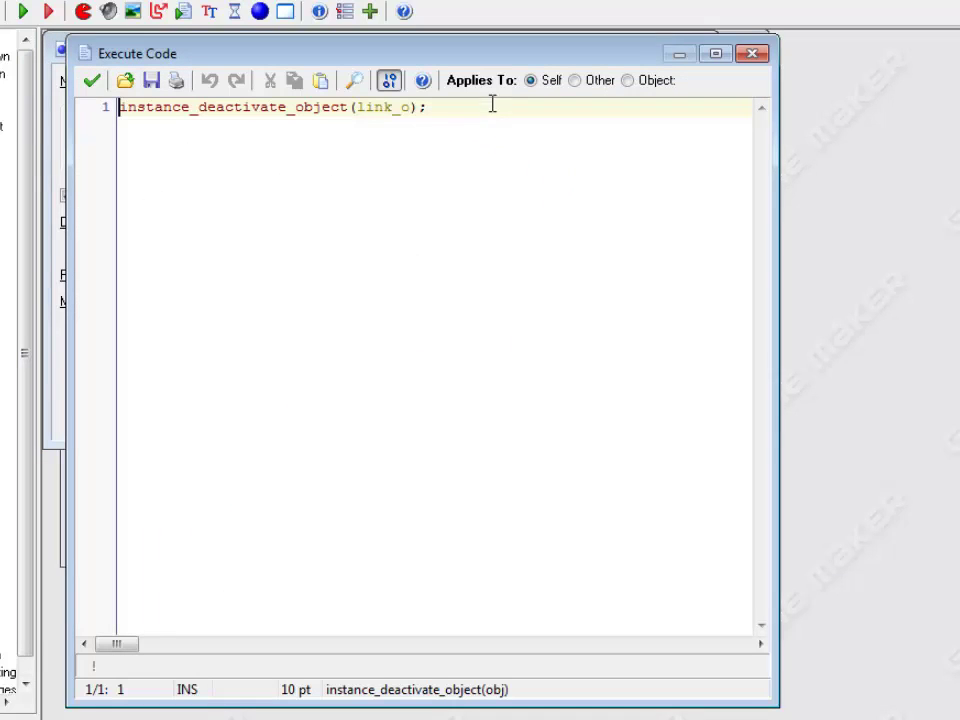
pyautogui.click(91, 80)
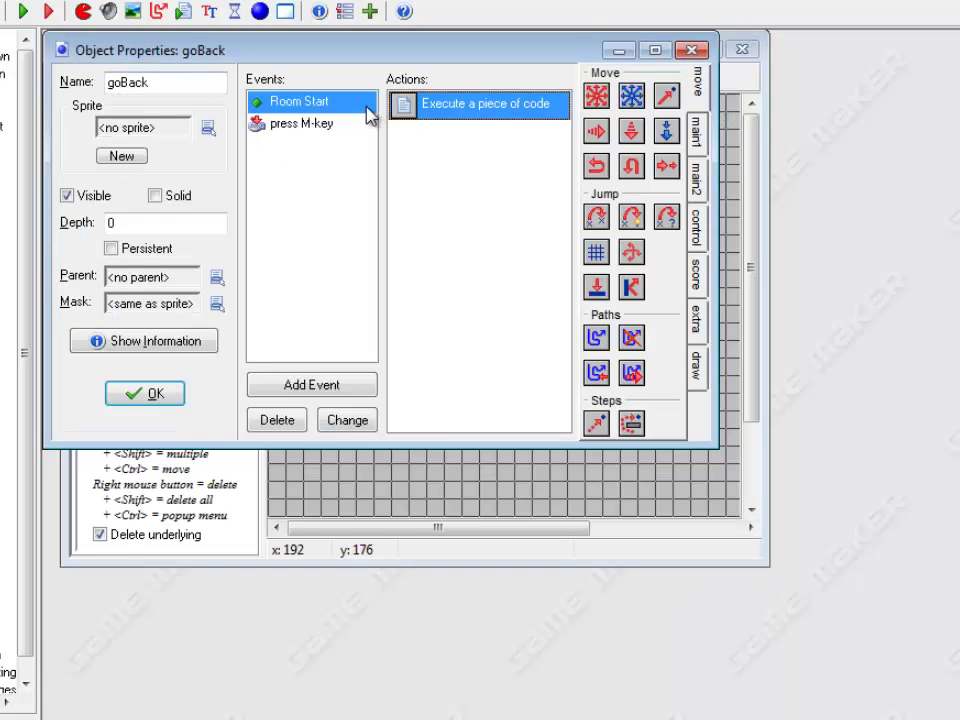
pyautogui.click(698, 232)
pyautogui.moveTo(634, 358); pyautogui.dragTo(489, 199)
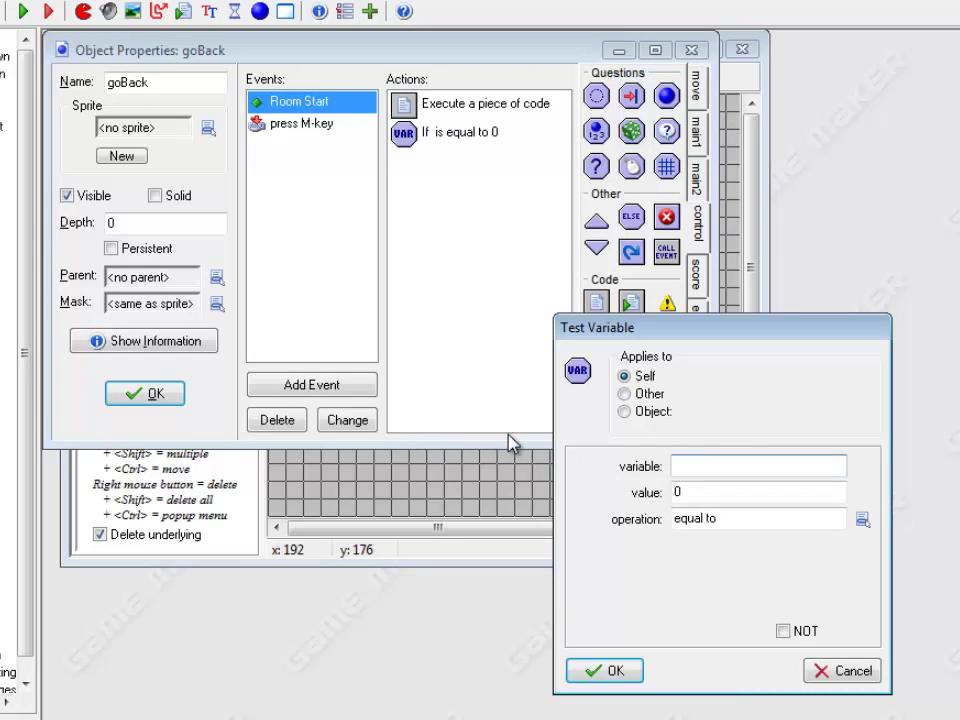
pyautogui.write('global.hasBow')
pyautogui.press('Tab')
pyautogui.write('1')
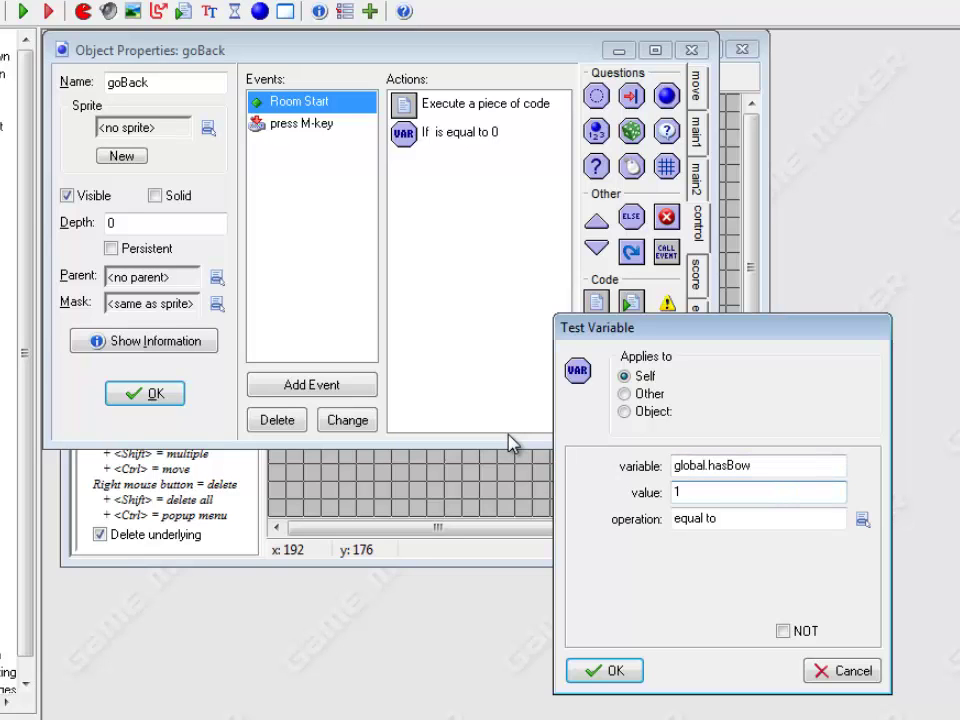
pyautogui.click(610, 671)
# - Add a Start/End block creating a bowMenu_o instance at x 20, y 20, then close goBack
pyautogui.moveTo(596, 221); pyautogui.dragTo(470, 162)
pyautogui.moveTo(596, 247); pyautogui.dragTo(531, 321)
pyautogui.click(697, 128)
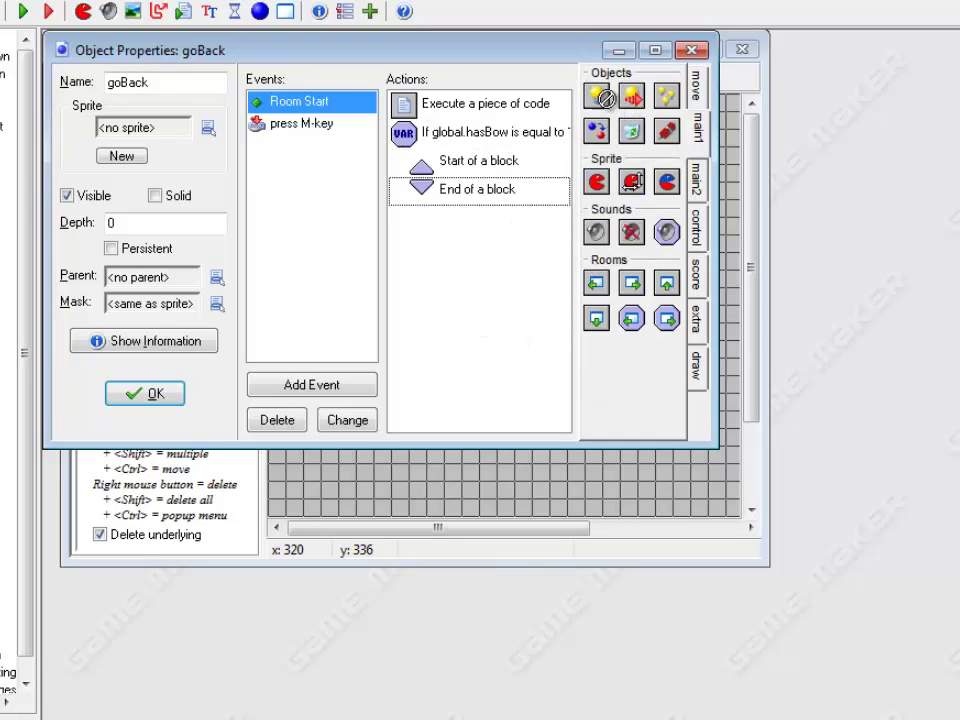
pyautogui.moveTo(502, 187); pyautogui.dragTo(502, 187)
pyautogui.click(769, 469)
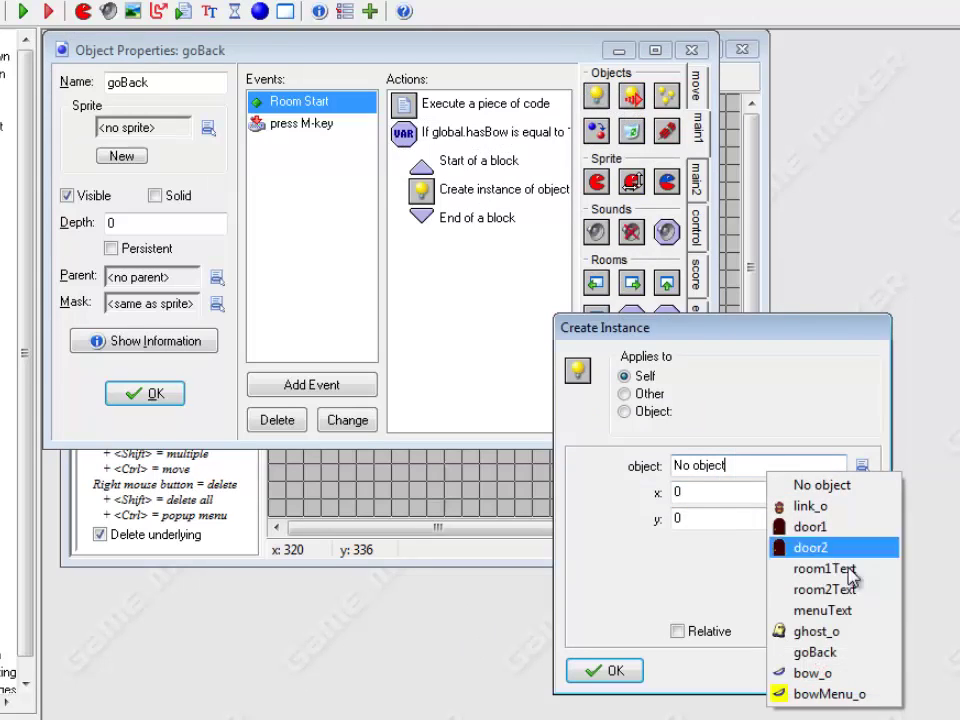
pyautogui.click(830, 694)
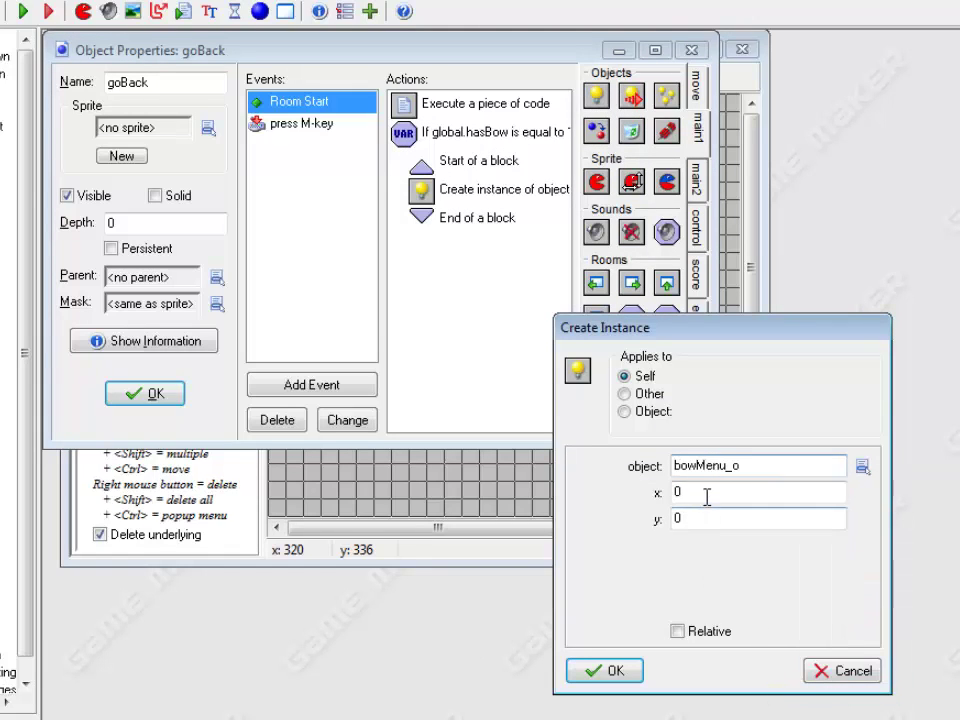
pyautogui.click(700, 492)
pyautogui.write('20')
pyautogui.click(733, 519)
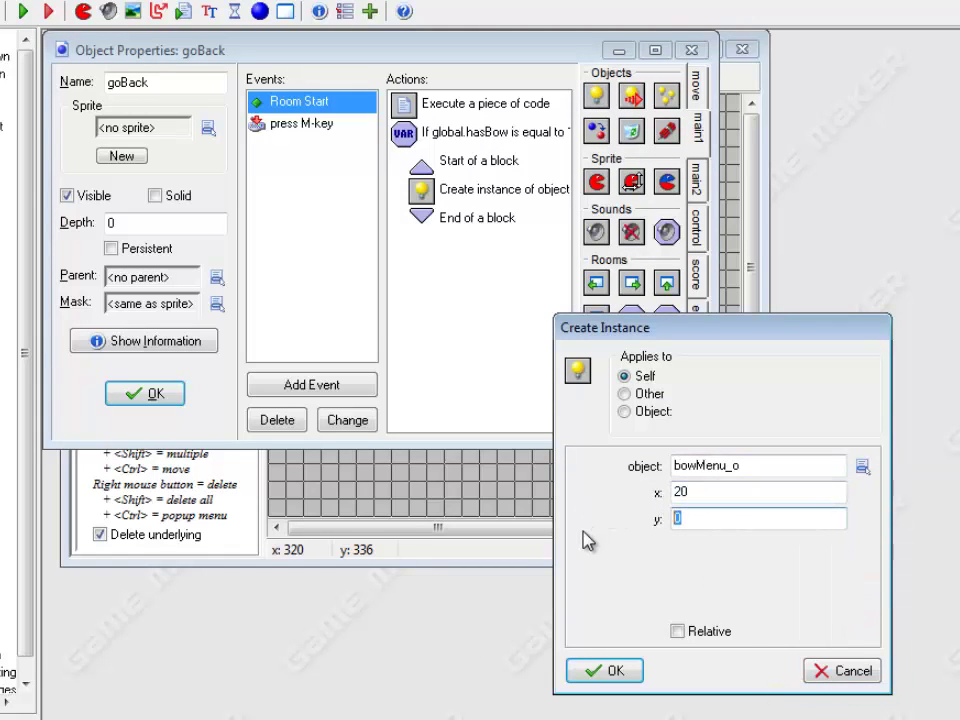
pyautogui.write('20')
pyautogui.click(614, 671)
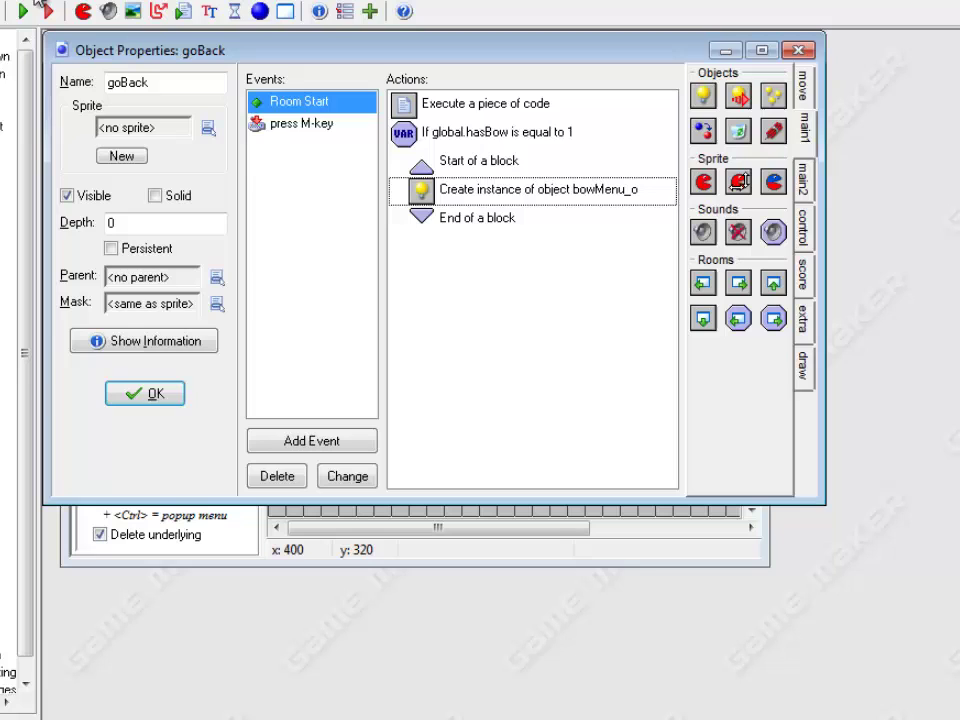
pyautogui.click(168, 396)
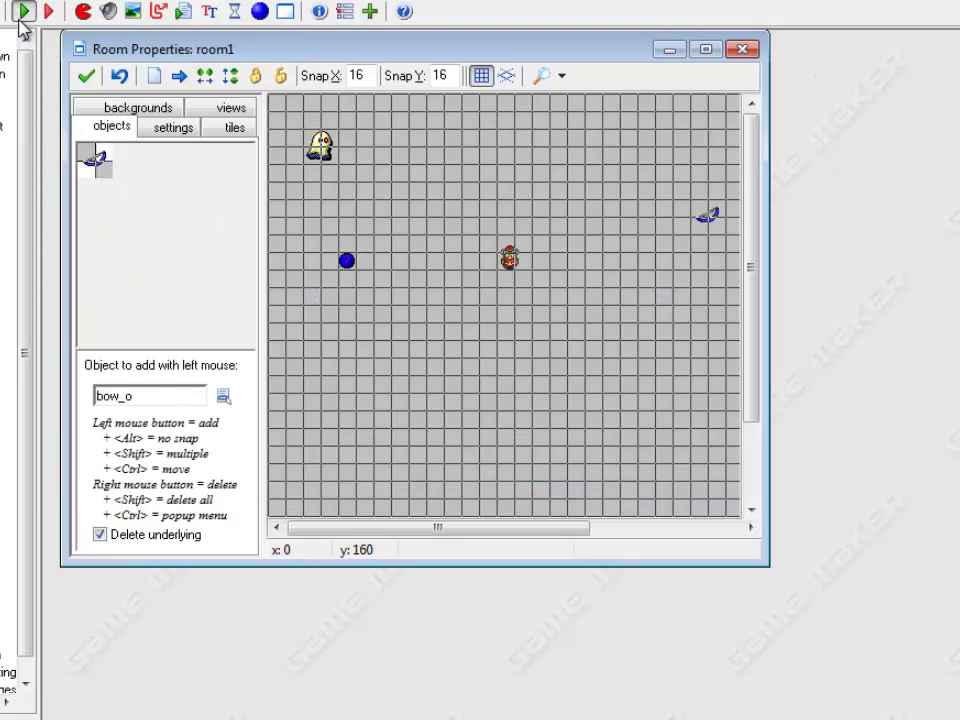
# - Run the game and toggle the menu with M to check the yellow bow icon
pyautogui.click(21, 13)
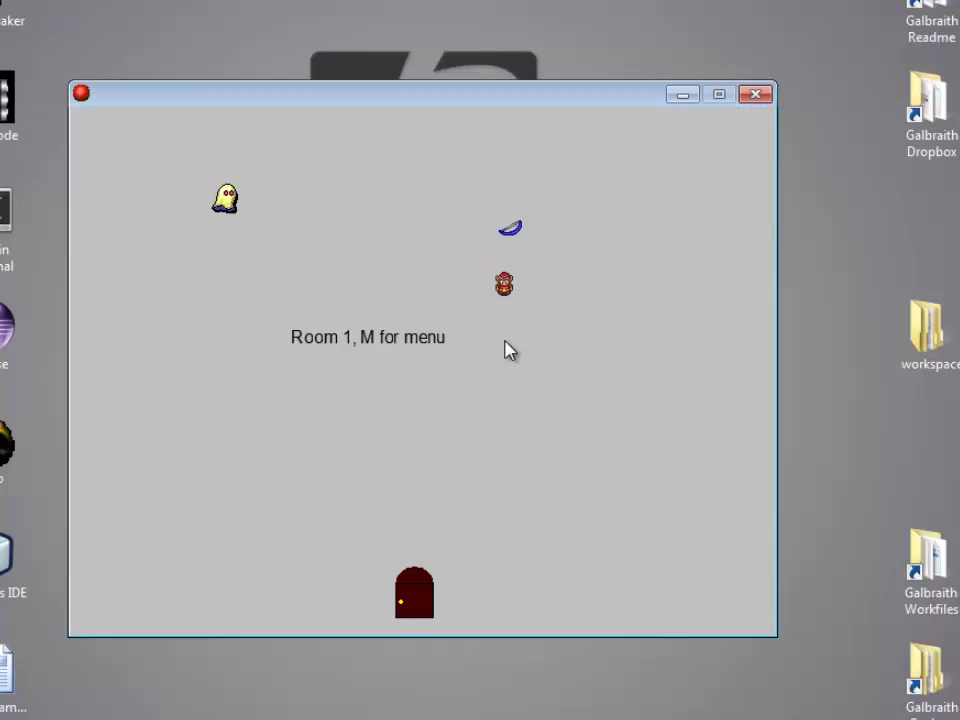
pyautogui.press('m')
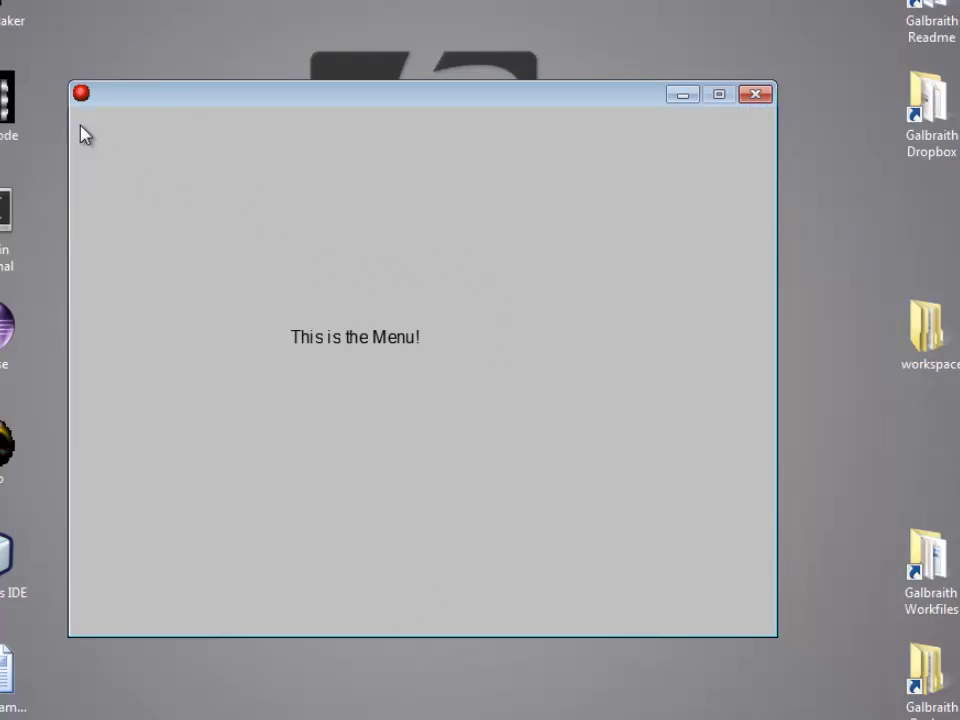
pyautogui.press('m')
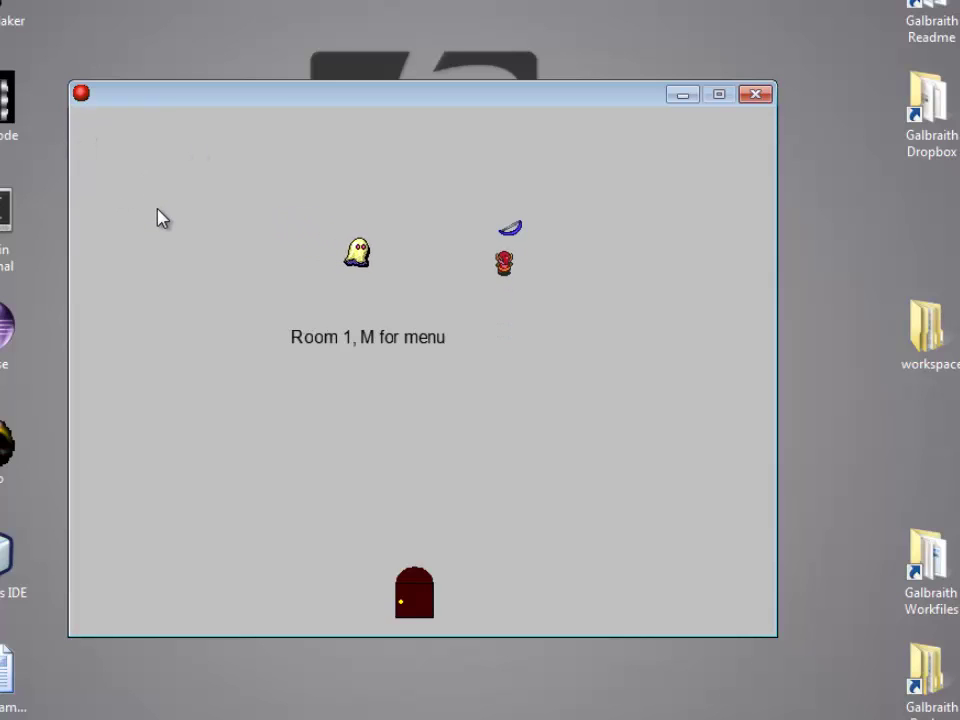
pyautogui.press('m')
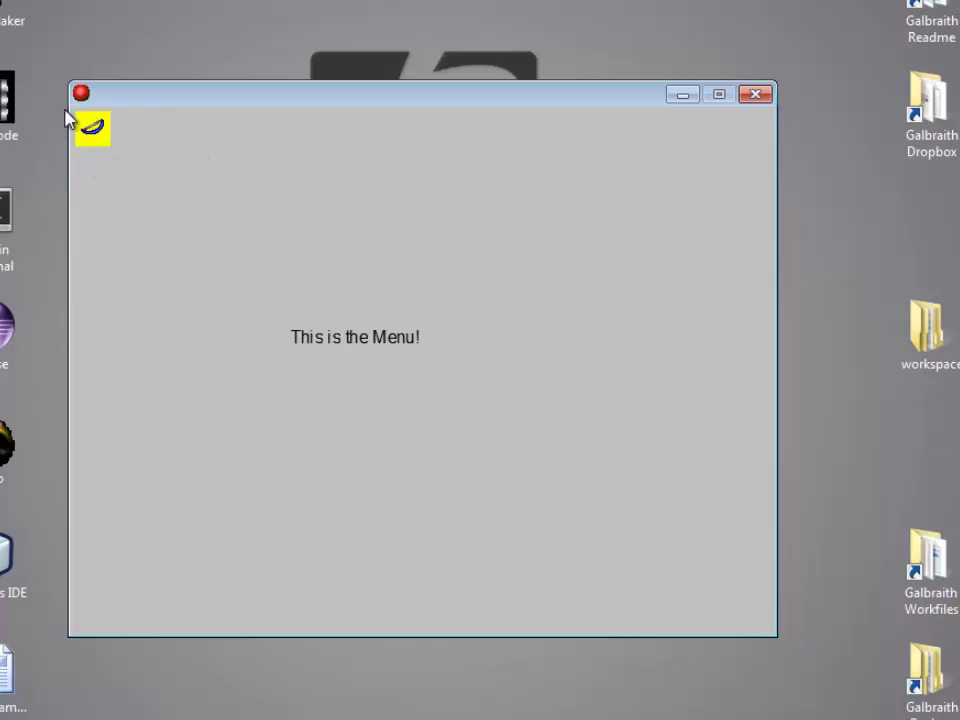